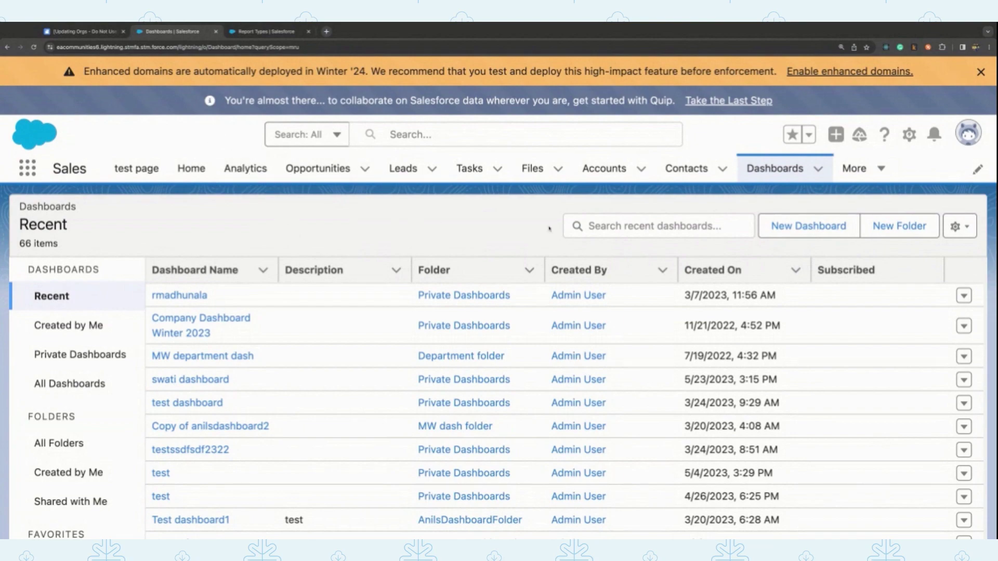
Step: Go to the Reports list and start creating a new report
click(836, 170)
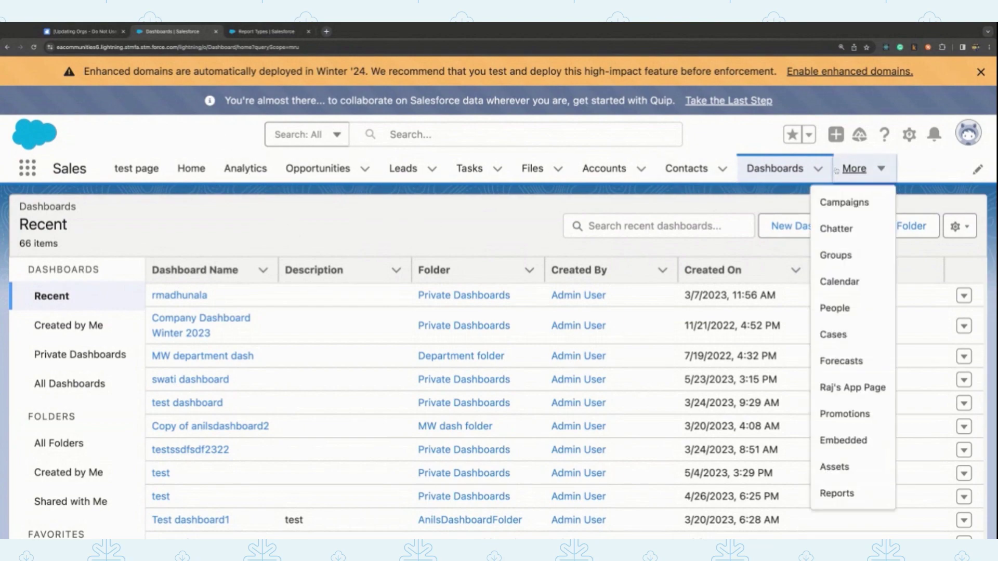
click(856, 494)
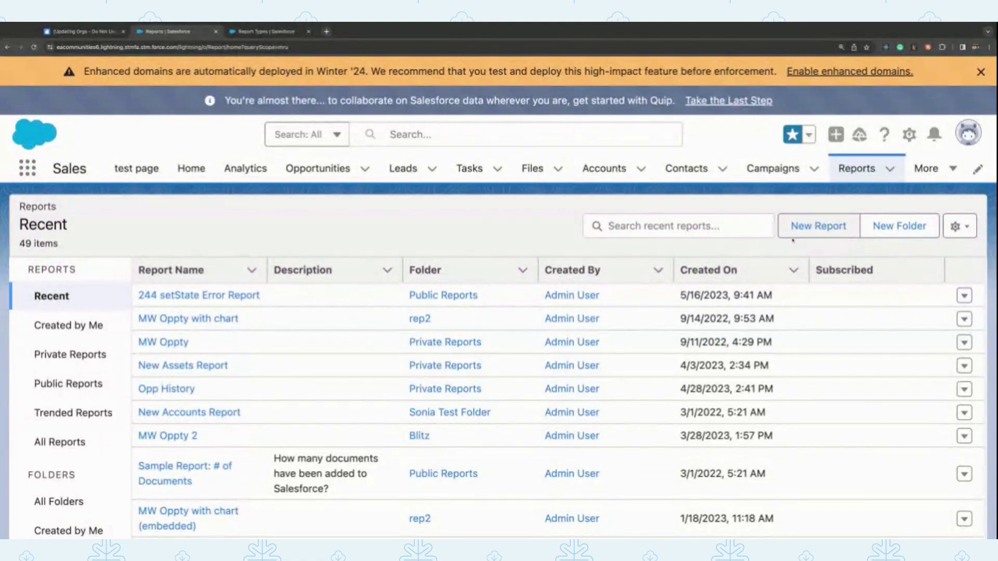
click(811, 228)
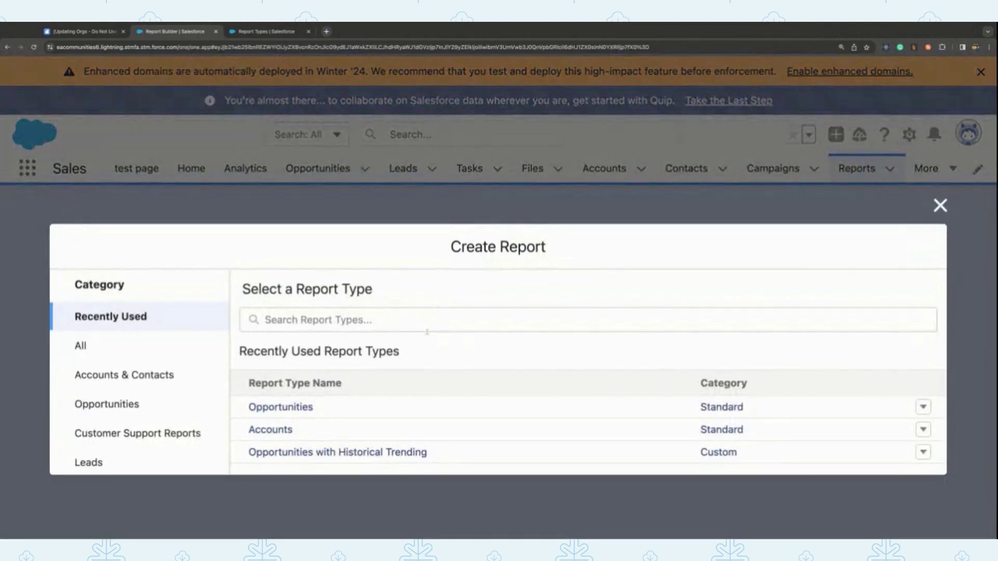
Step: View the details of the standard Opportunities and Accounts report types among the recently used ones
scroll(335, 404, down, 1)
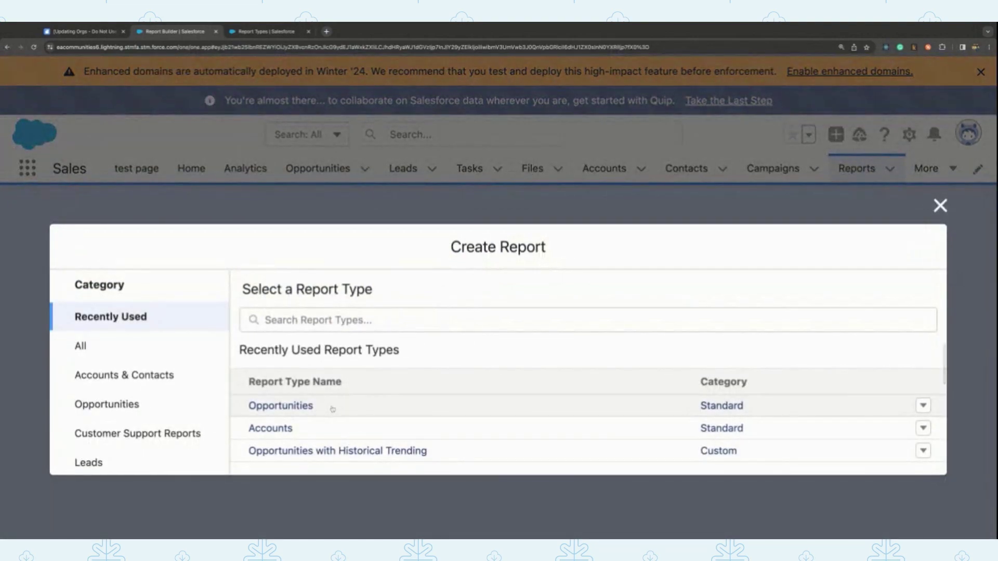
click(306, 408)
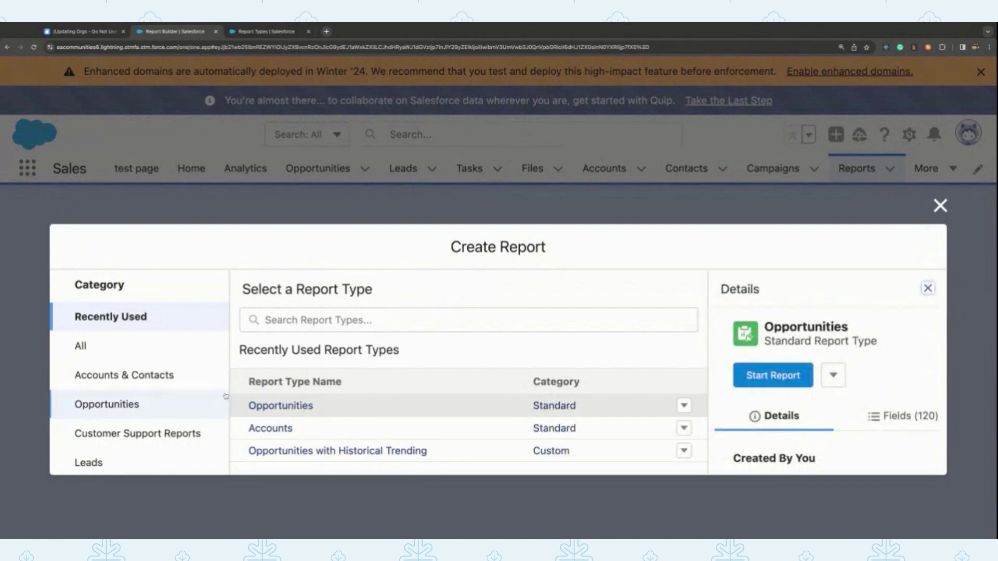
click(263, 428)
scroll(125, 381, down, 1)
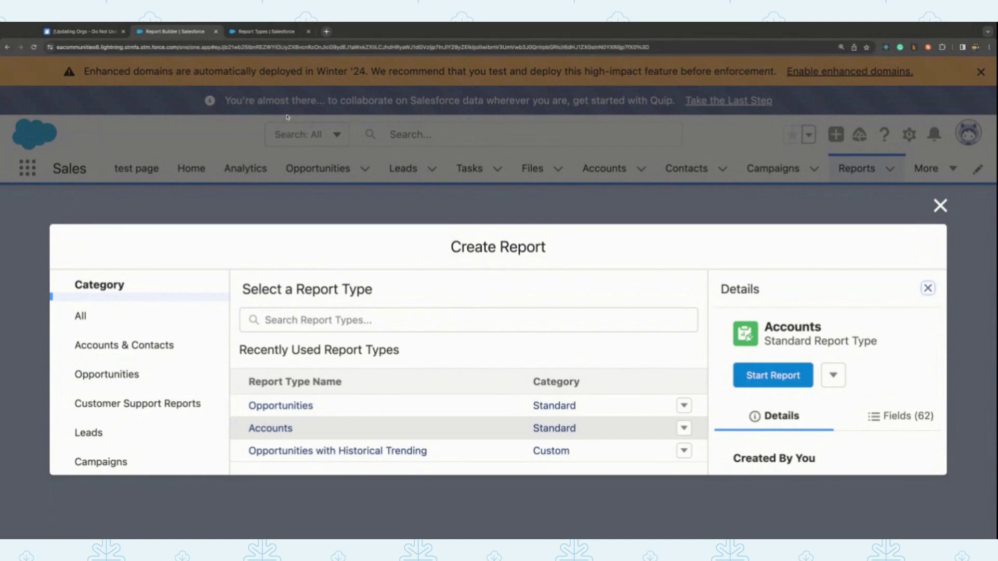
Step: Switch to the Report Types setup page and start a new custom report type with Opportunities as the primary object
click(266, 31)
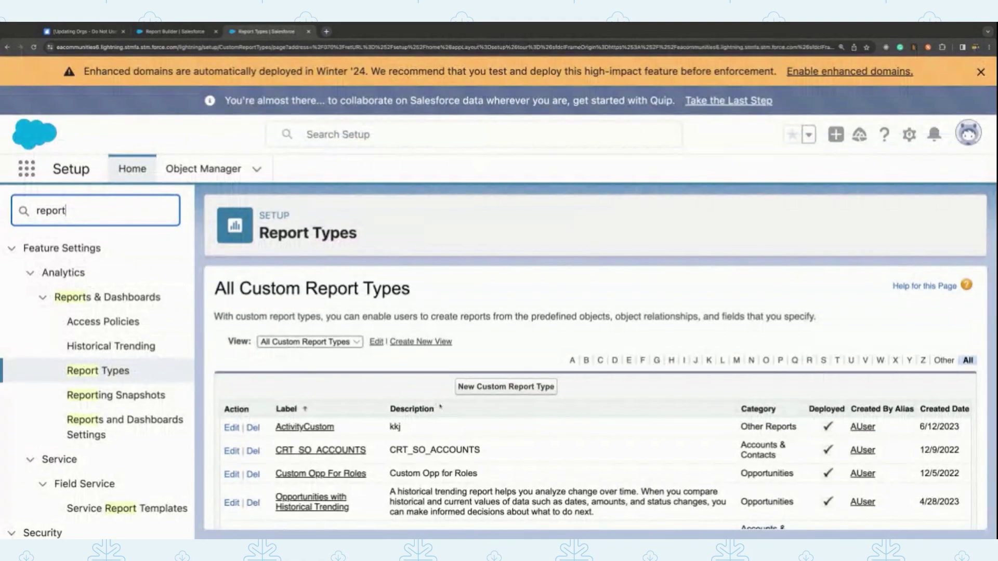
scroll(420, 386, down, 1)
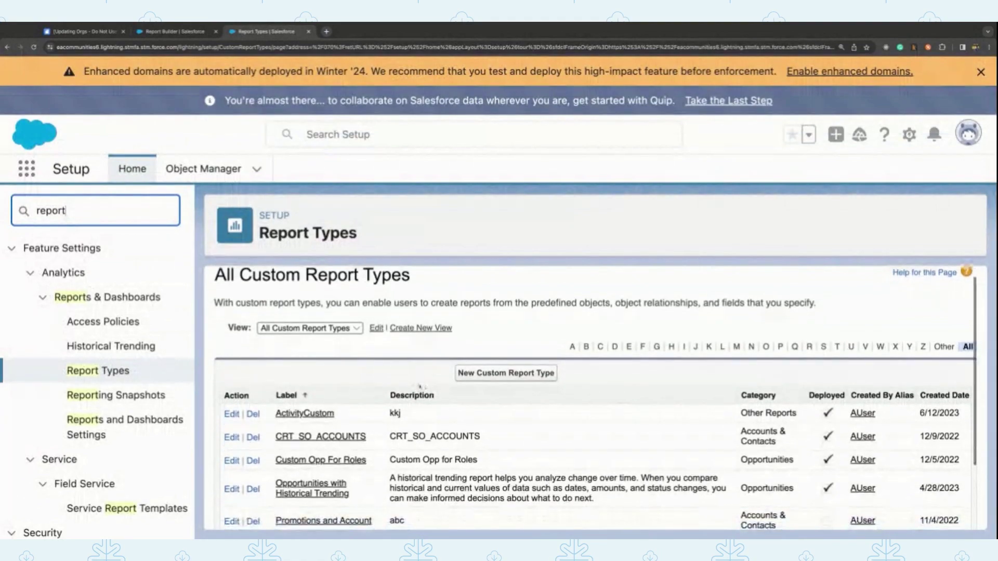
click(468, 373)
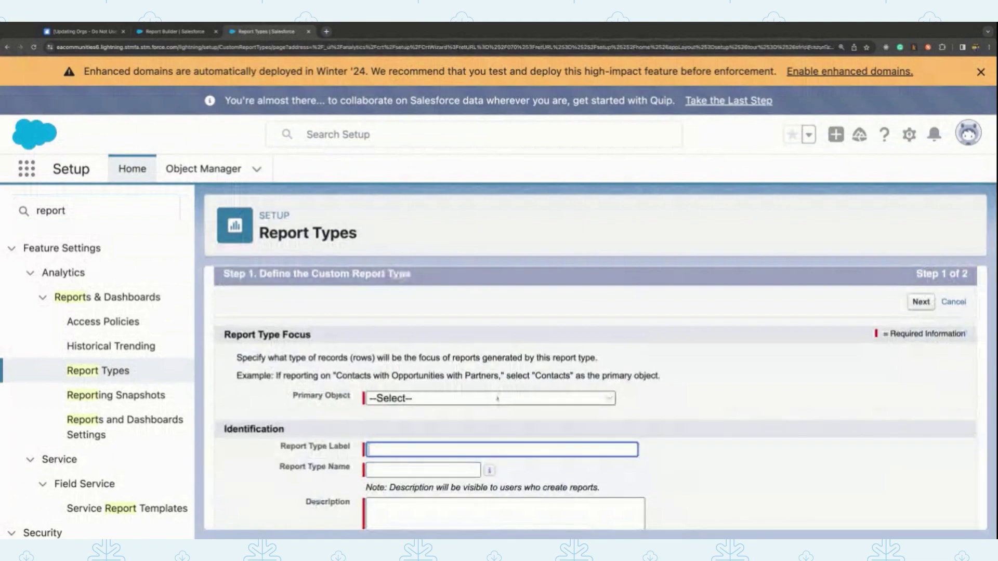
click(498, 399)
click(602, 410)
Step: Label the report type "Opp With Acc" and enter the description "Opportunities with Account"
scroll(602, 409, down, 1)
scroll(604, 410, down, 1)
key(Tab)
text(Opp With Acc)
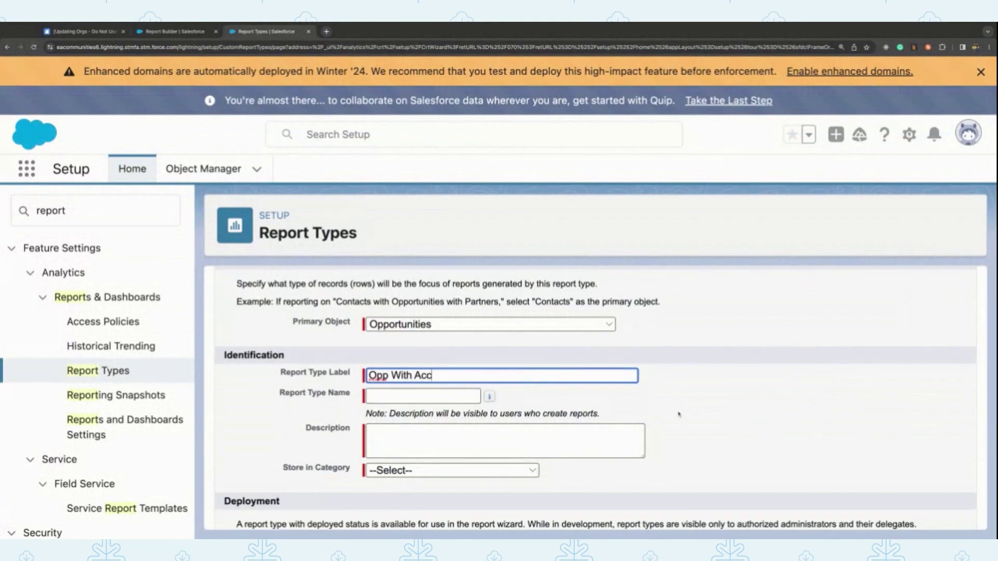
click(562, 441)
text(Opportunitie)
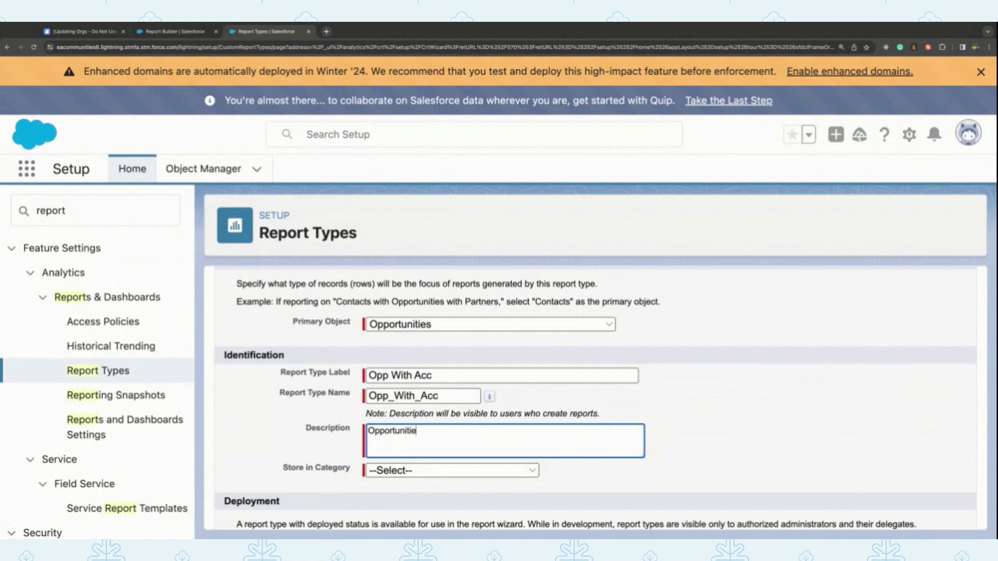
text(s with Accoun)
text(t)
Step: Store the report type in the Opportunities category, set its status to Deployed and continue to the record set definition
scroll(559, 457, down, 1)
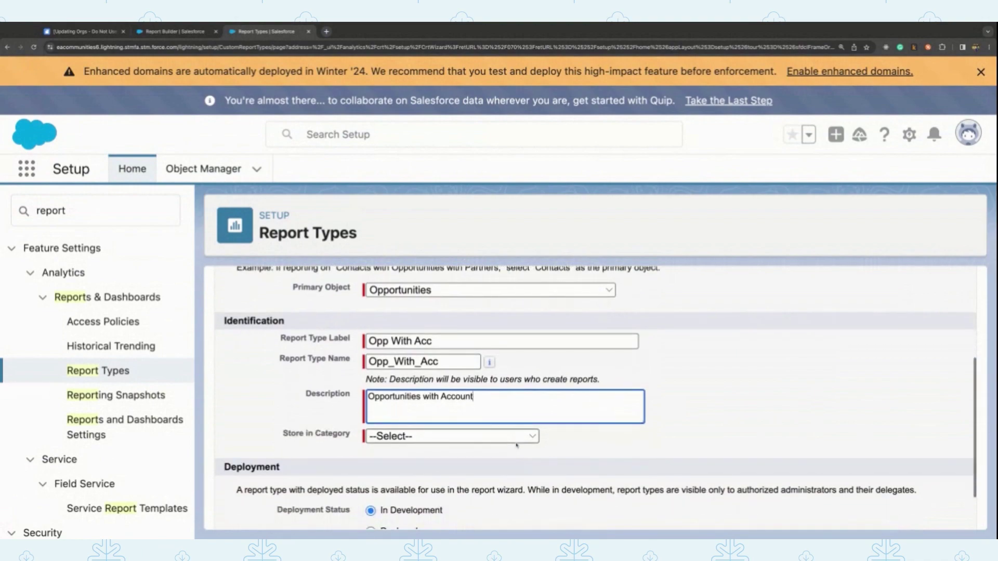
click(516, 437)
scroll(517, 445, down, 1)
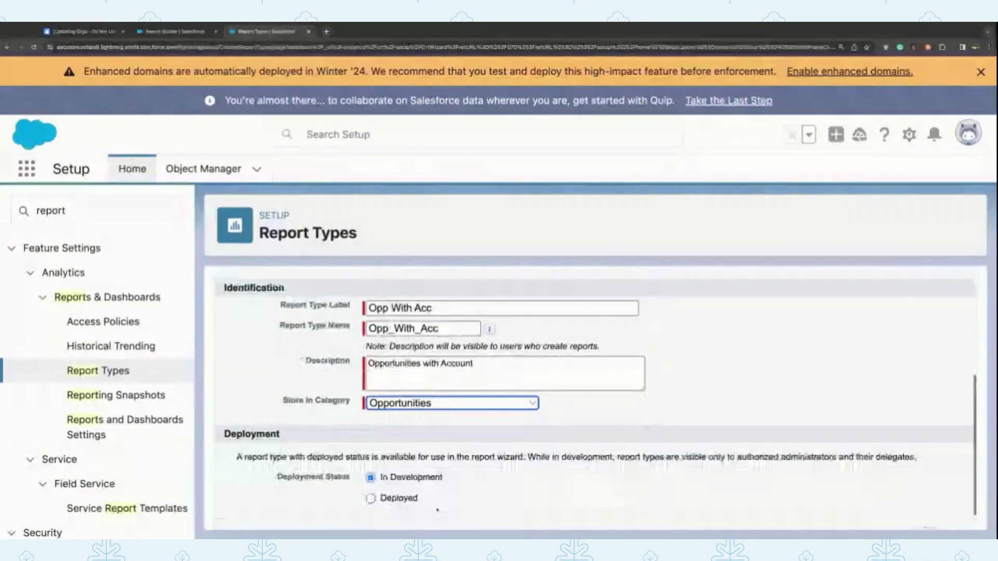
click(389, 500)
scroll(578, 390, down, 1)
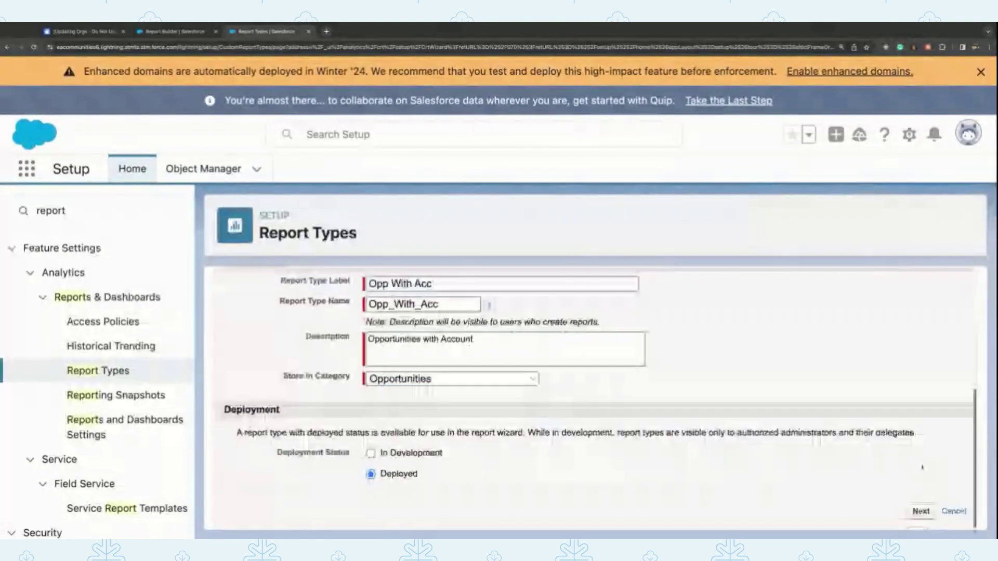
key(Return)
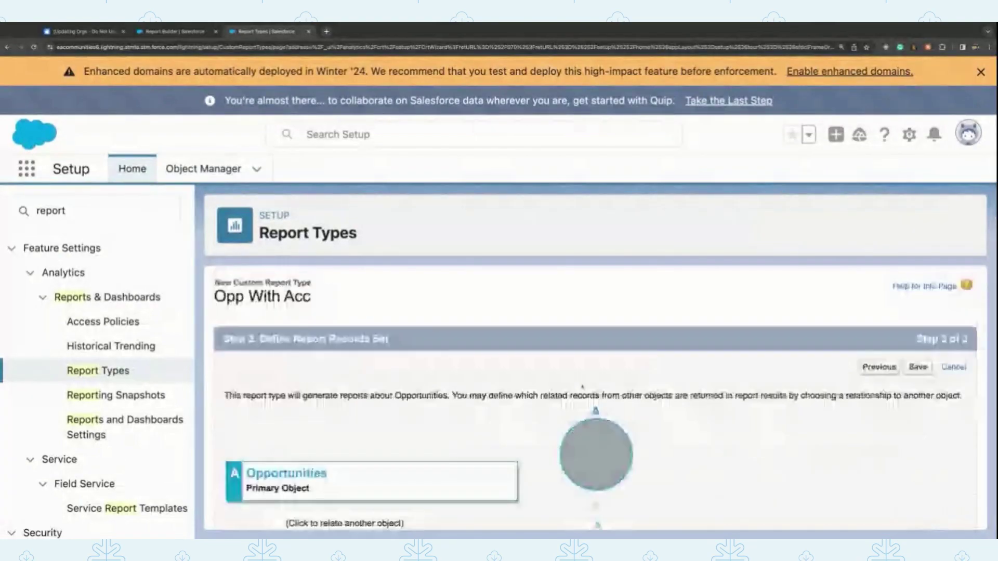
Step: Relate Orders to Opportunities as the second object of the report type
scroll(573, 377, down, 1)
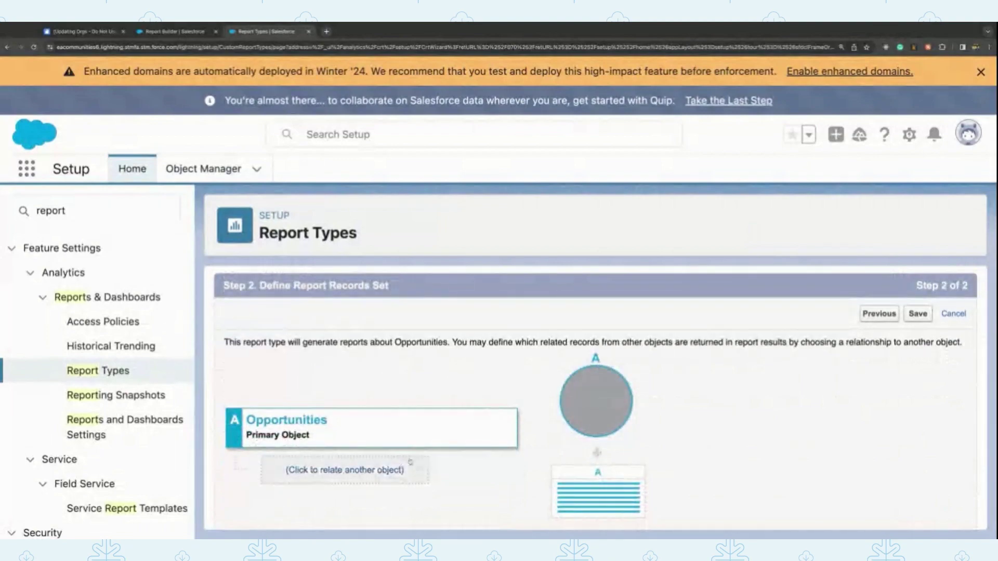
scroll(398, 422, down, 1)
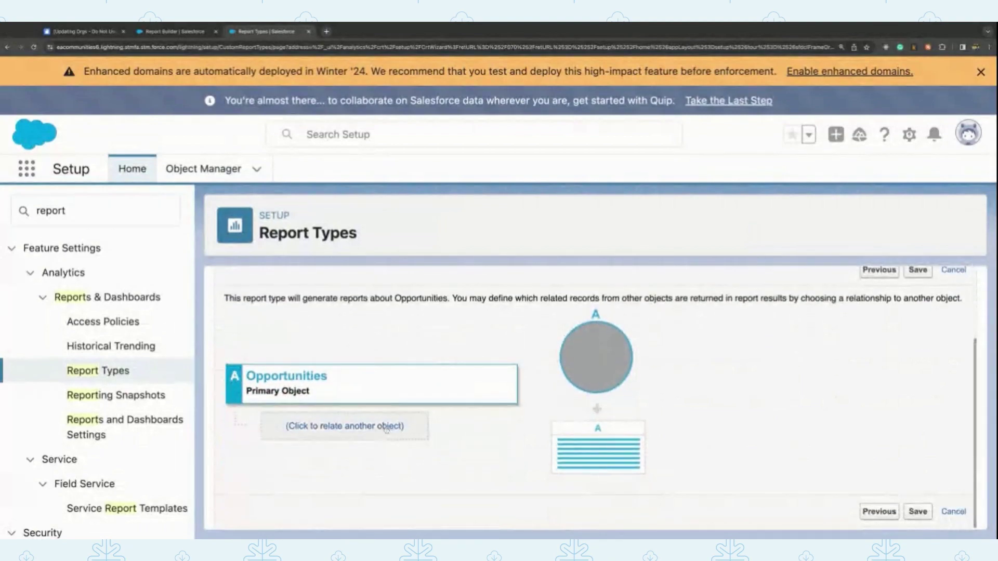
click(387, 429)
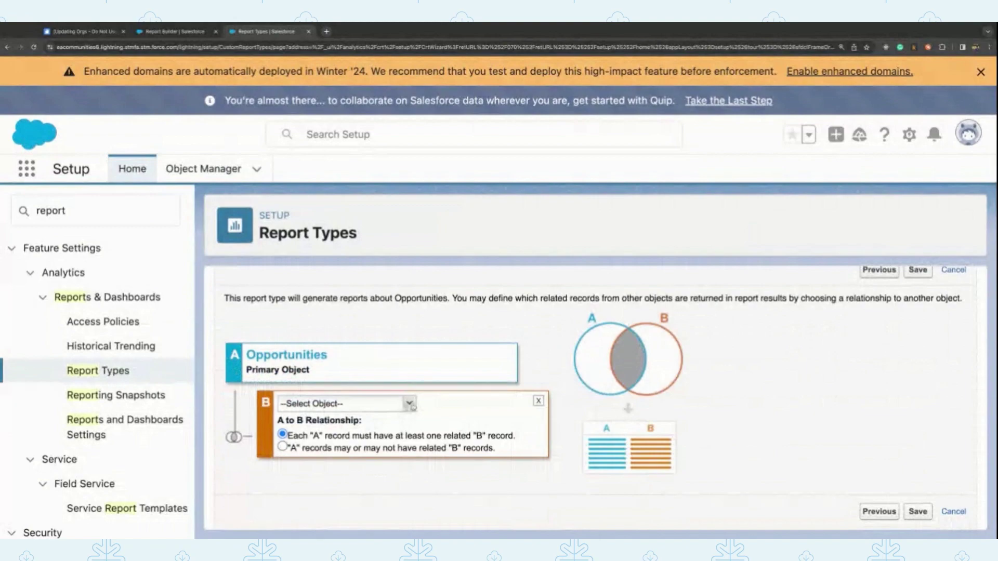
click(411, 405)
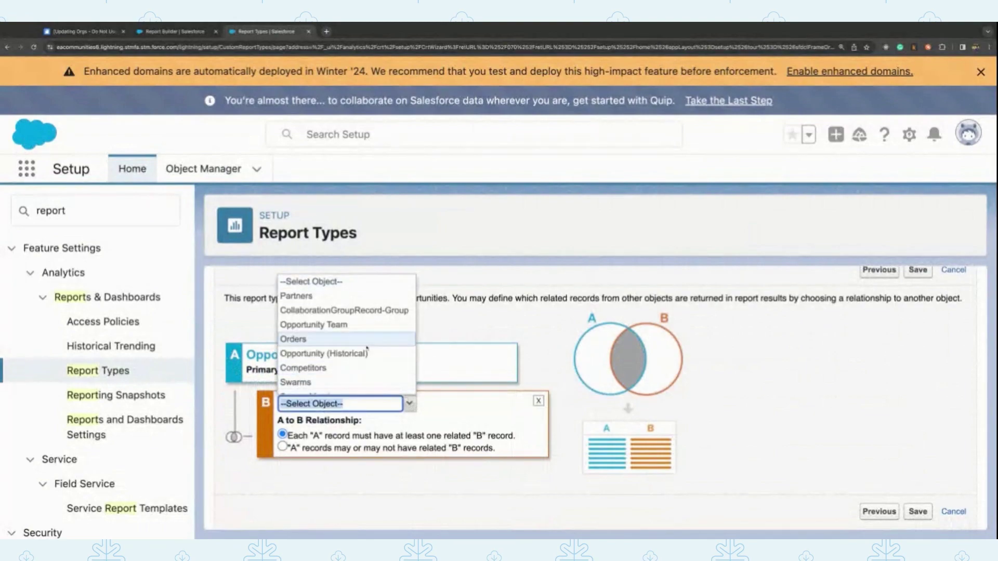
scroll(360, 333, down, 3)
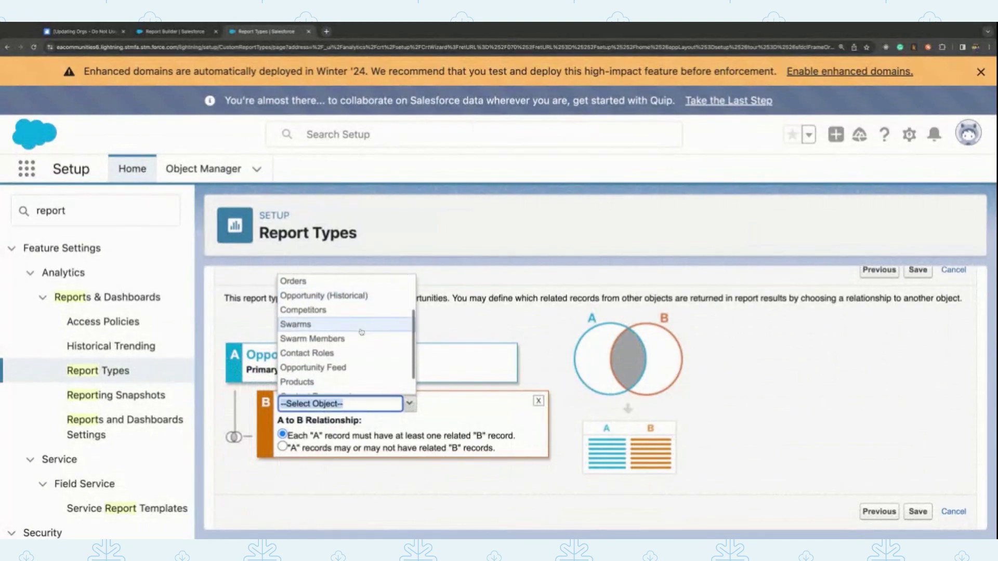
scroll(363, 332, up, 5)
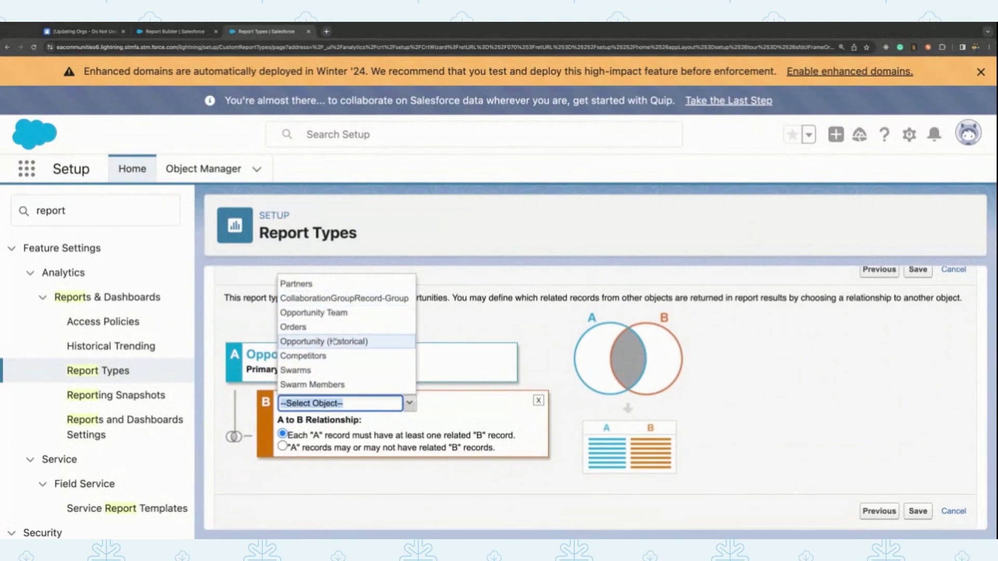
scroll(333, 341, down, 1)
click(306, 294)
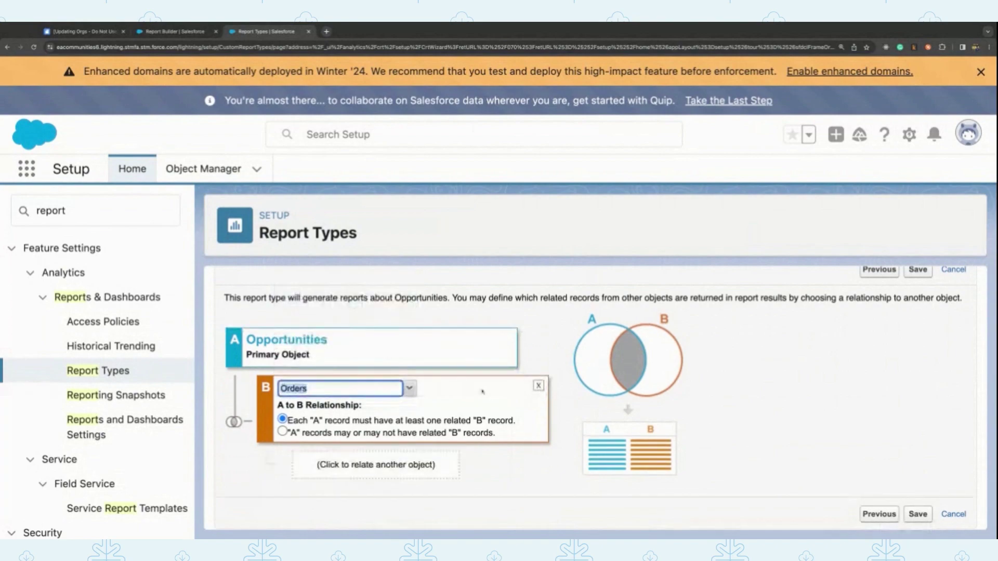
Step: Discard the extra third object relationship and save the custom report type
click(447, 456)
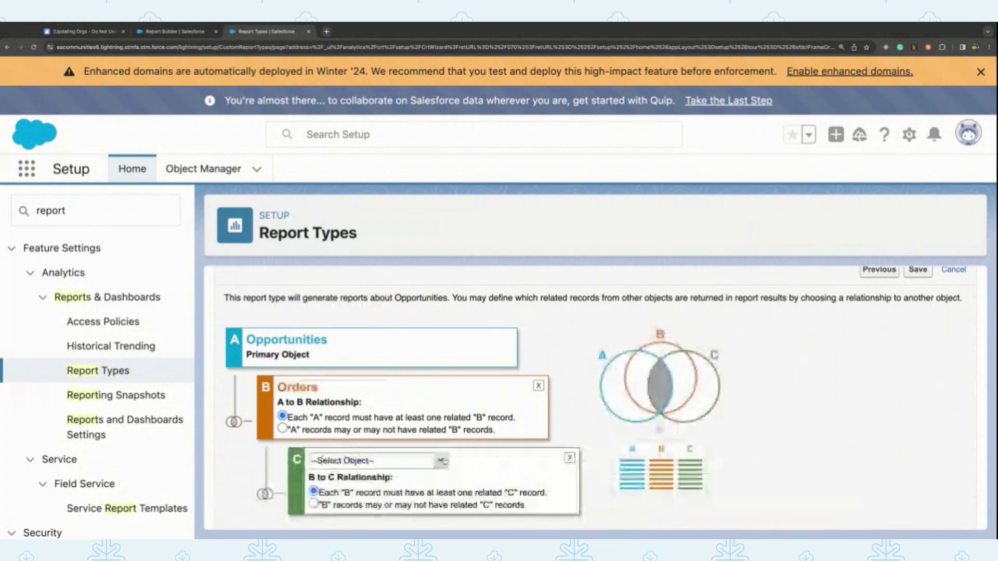
click(570, 458)
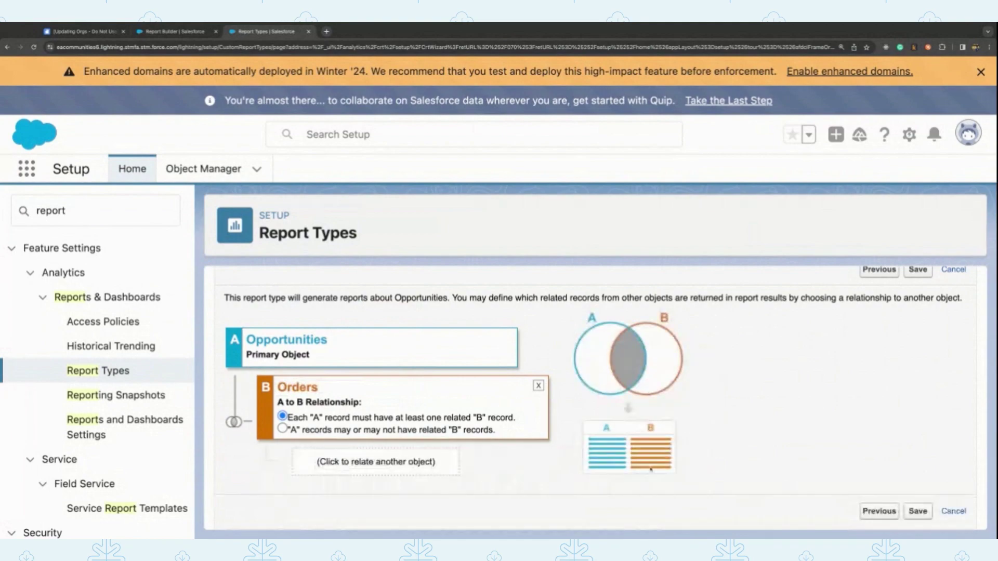
click(919, 511)
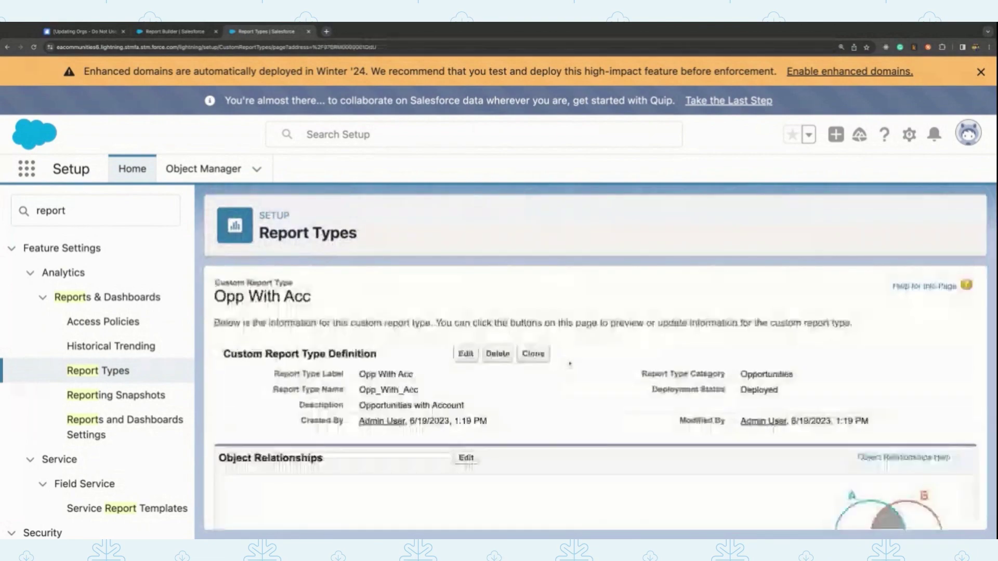
Step: Review the saved object relationships and open the report type's field layout for editing
scroll(572, 363, down, 3)
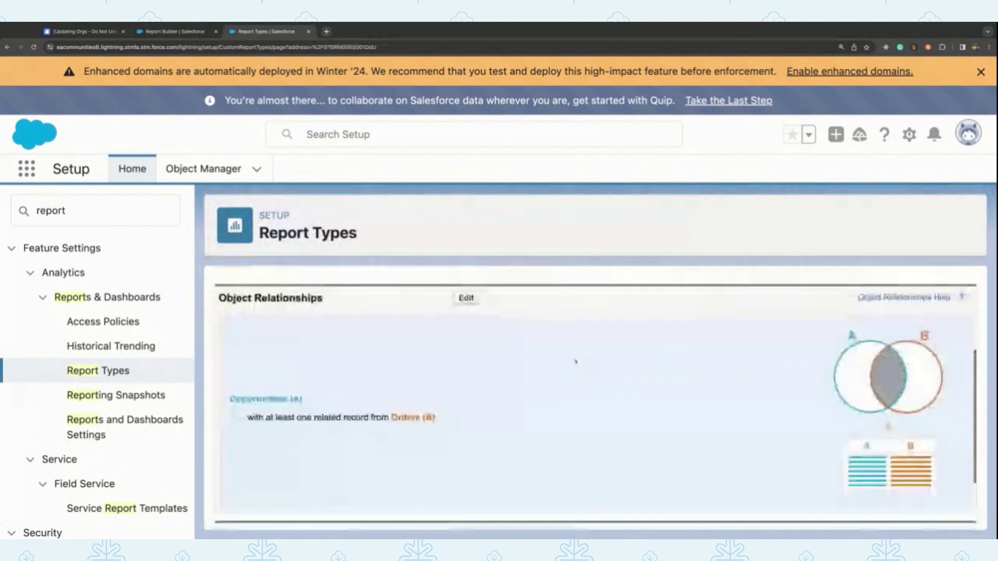
scroll(576, 362, down, 2)
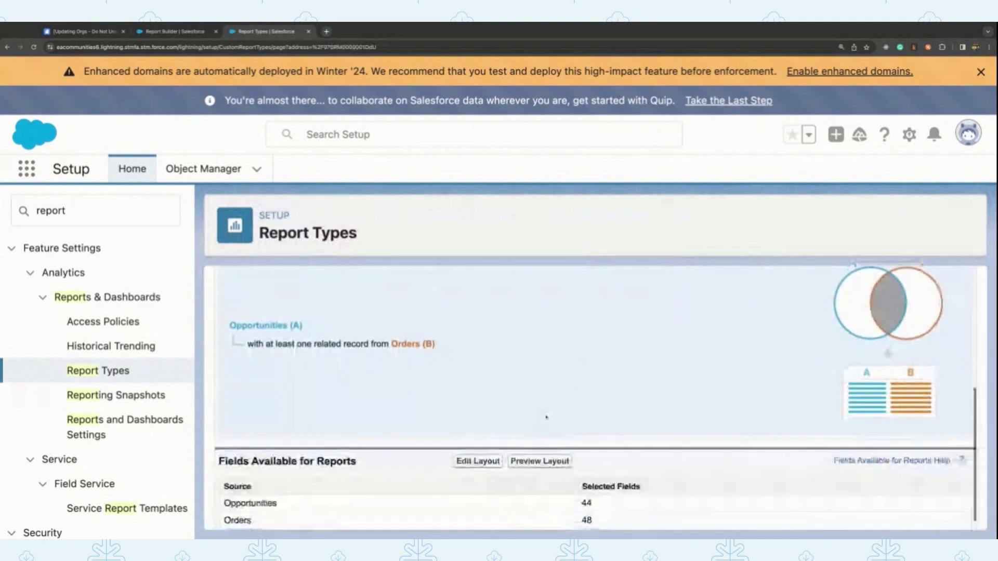
scroll(544, 420, down, 1)
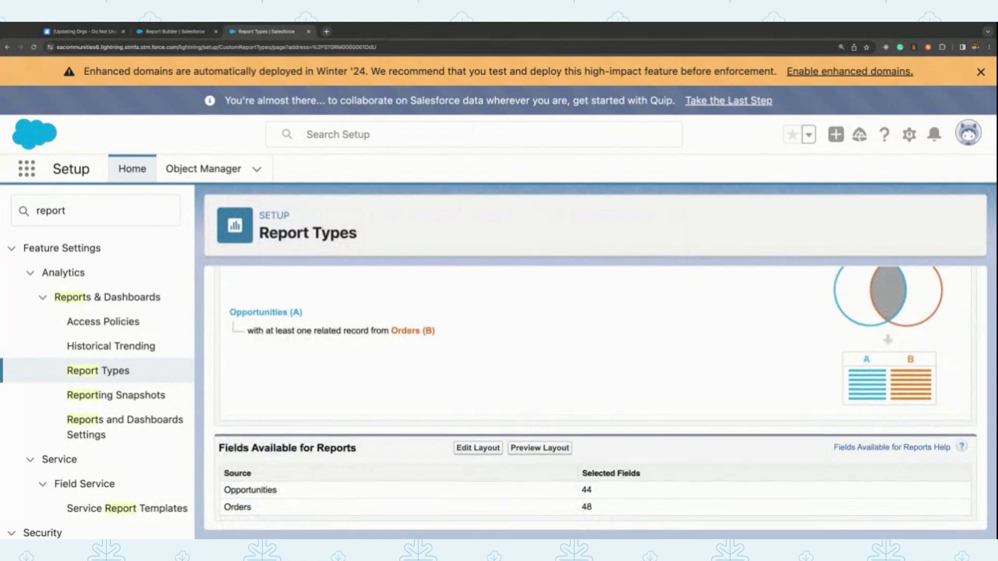
click(478, 448)
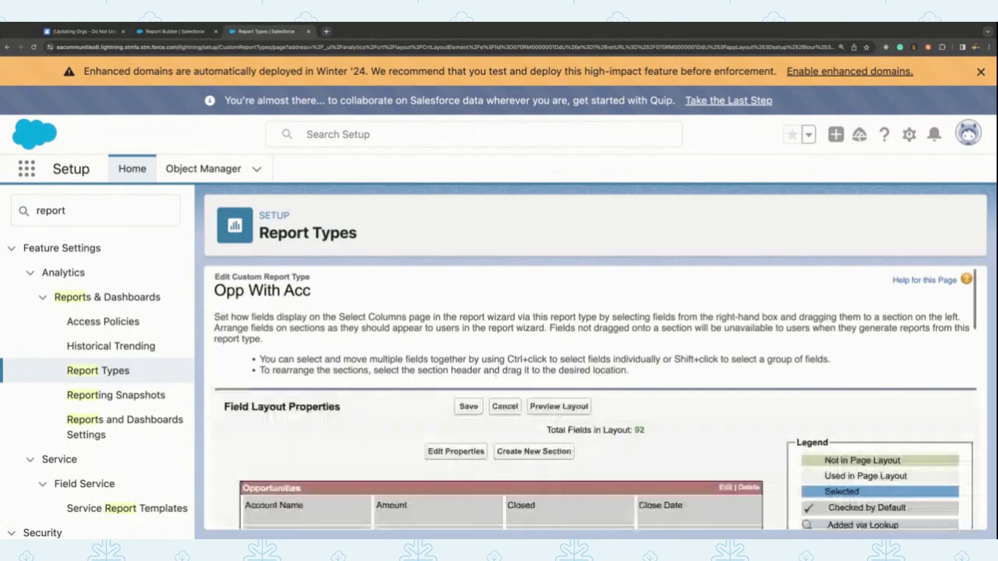
Step: Add the Account ID field to the Opportunities section of the layout via the Account Name lookup
scroll(491, 382, down, 3)
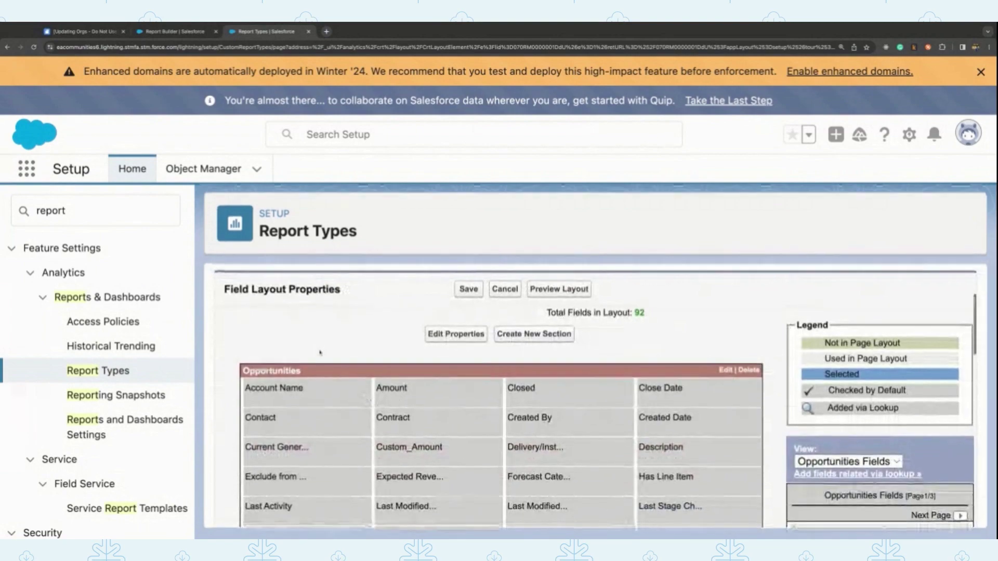
scroll(325, 356, down, 2)
scroll(324, 355, down, 12)
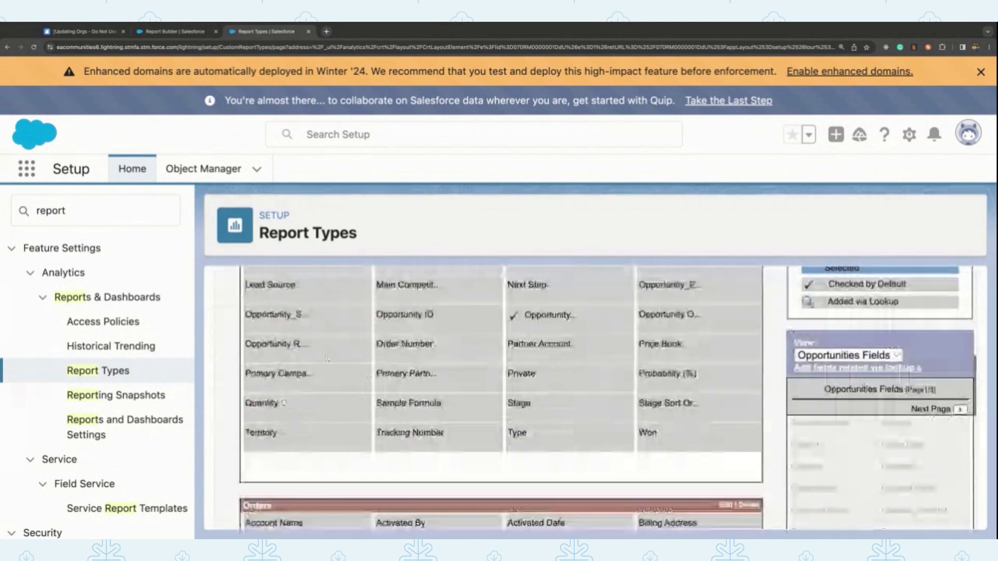
scroll(568, 368, up, 4)
scroll(568, 367, up, 1)
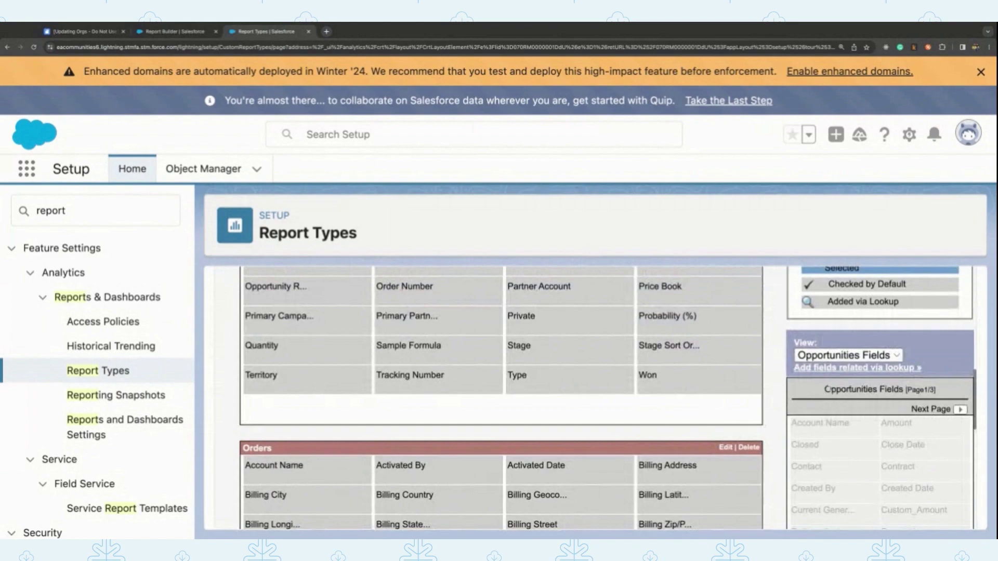
scroll(826, 389, up, 1)
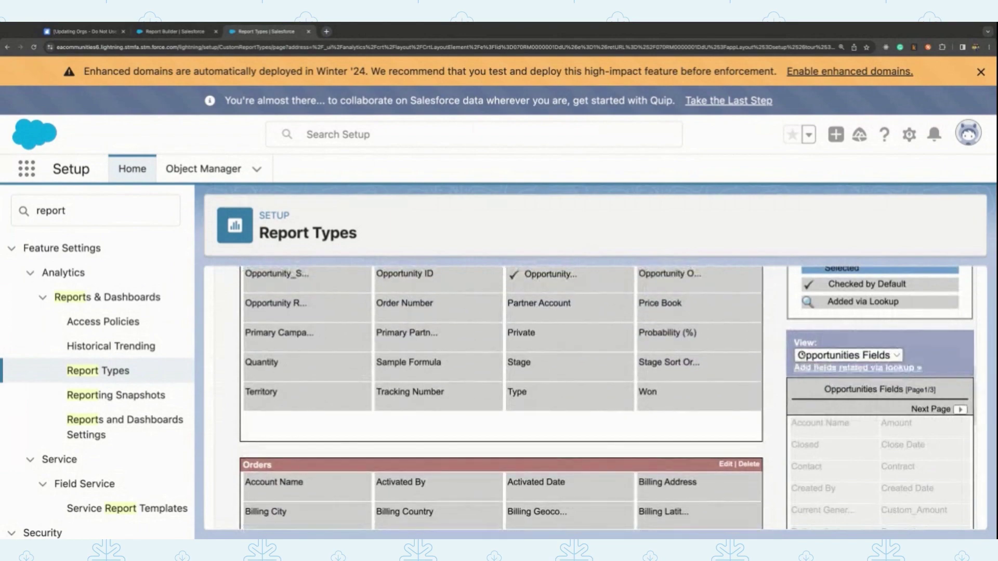
click(851, 370)
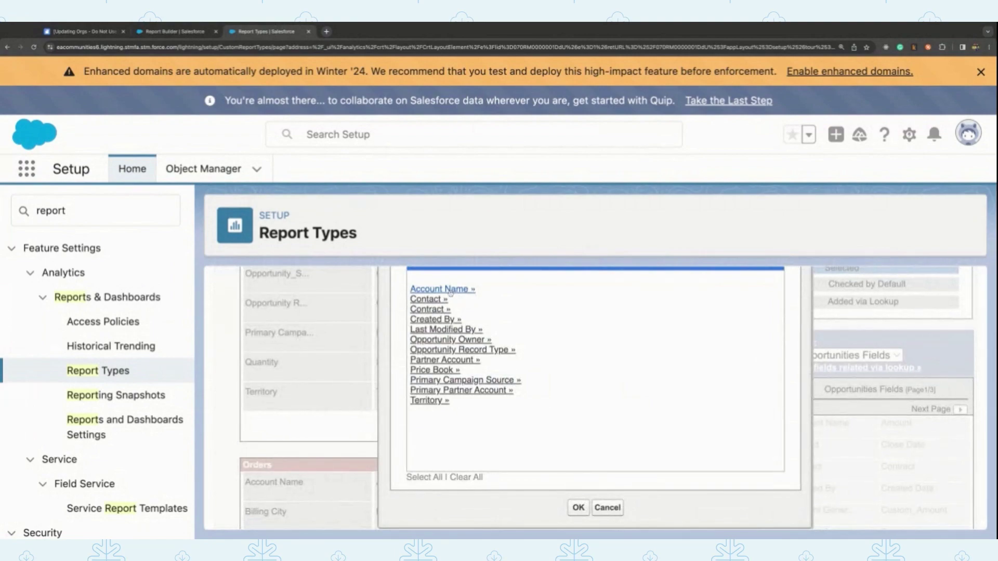
click(452, 289)
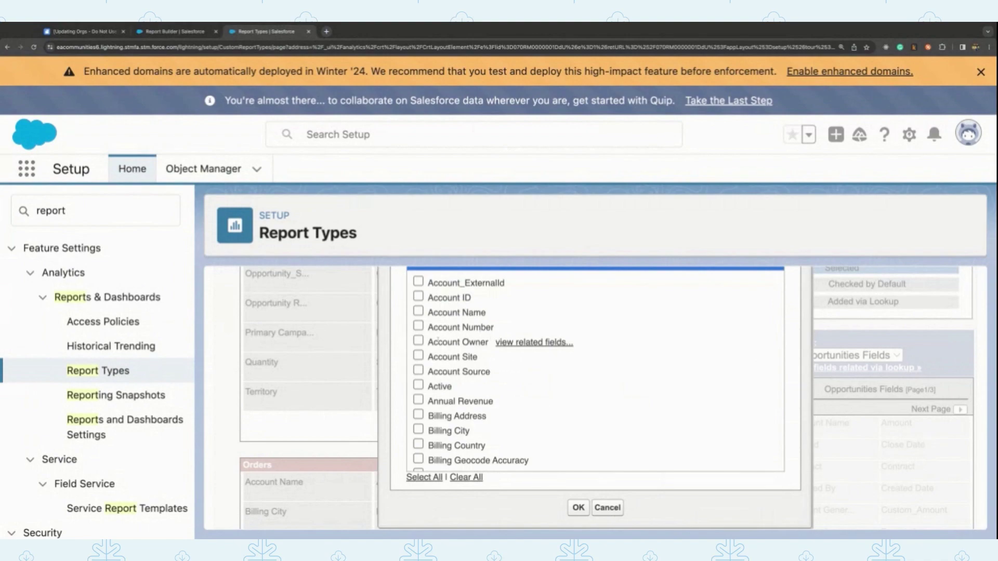
click(418, 297)
scroll(548, 468, down, 3)
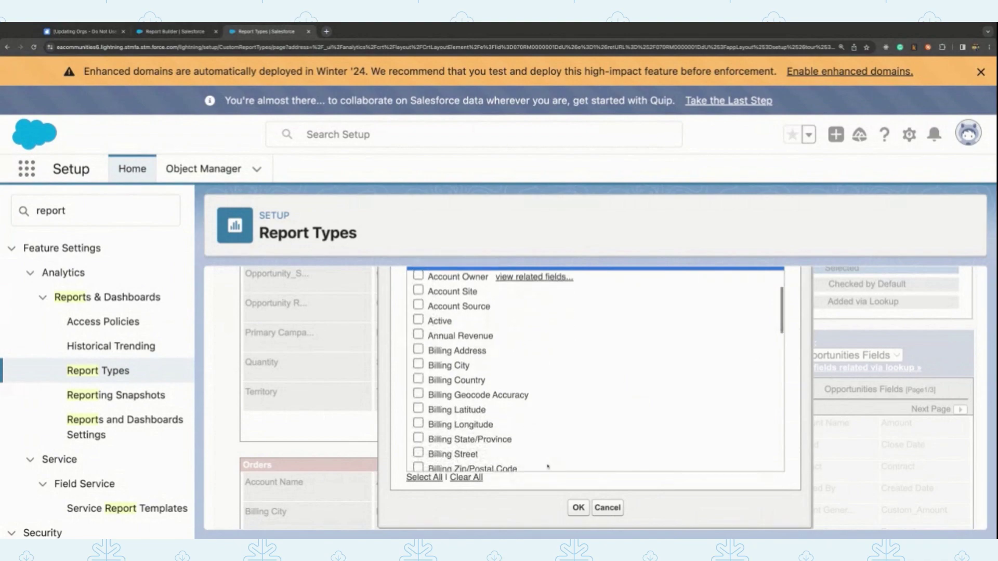
click(578, 508)
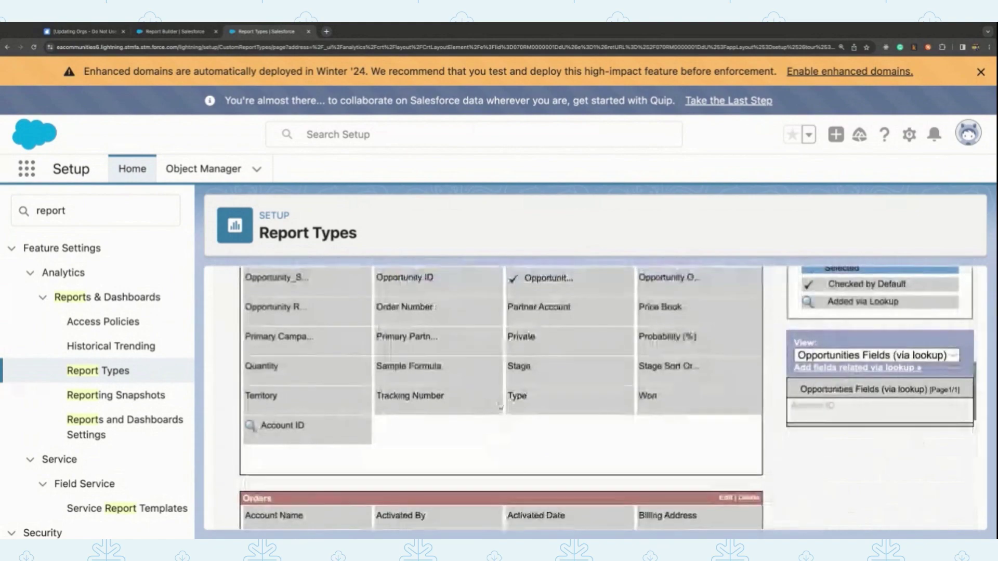
Step: Review the Opportunities and Orders sections and save the report type's field layout
scroll(560, 436, up, 2)
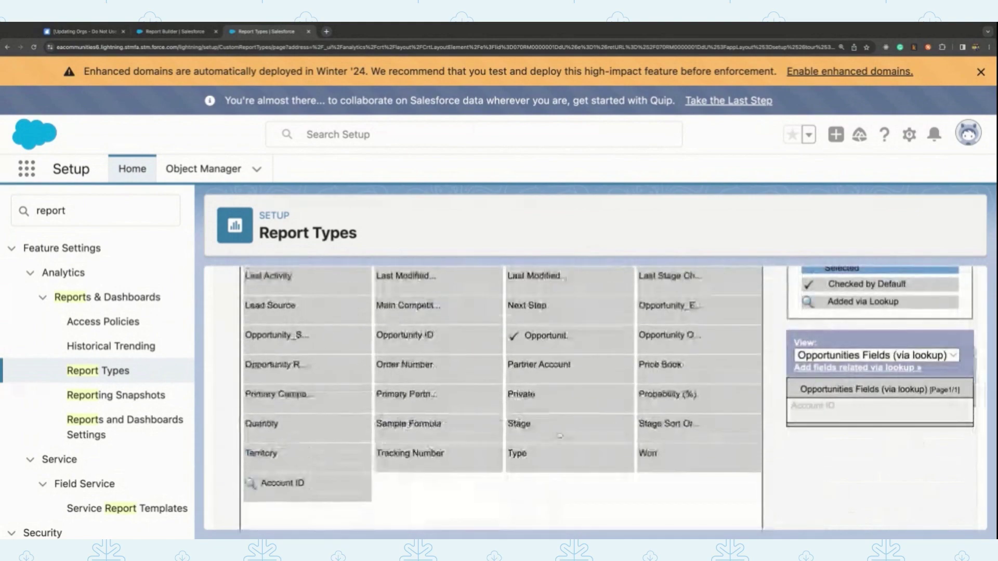
scroll(560, 435, down, 9)
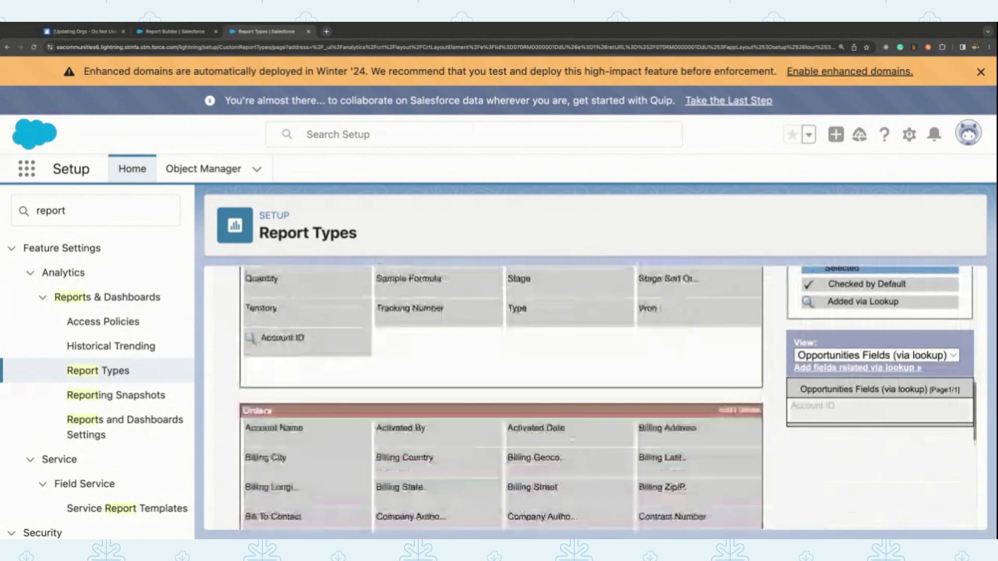
scroll(560, 436, down, 7)
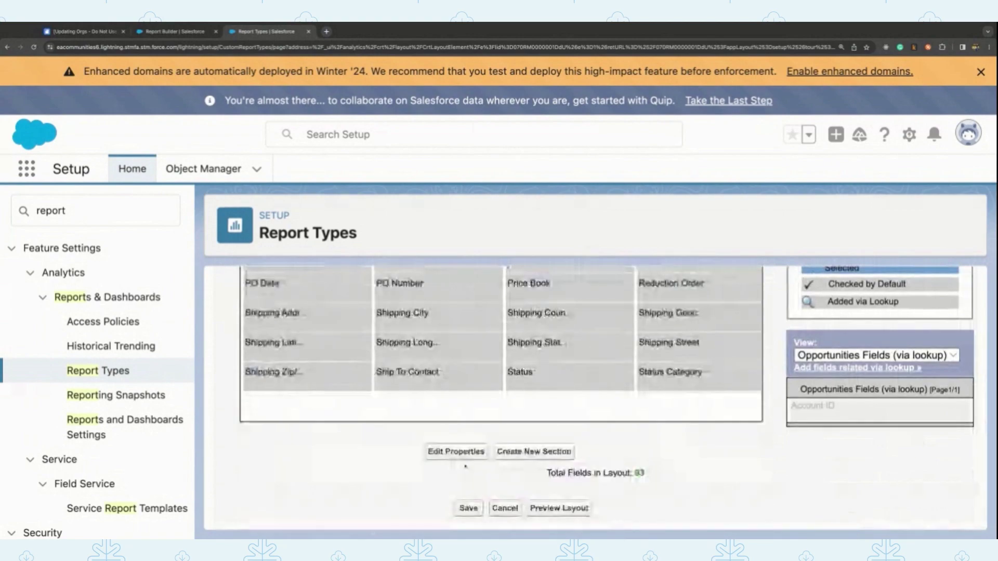
click(470, 507)
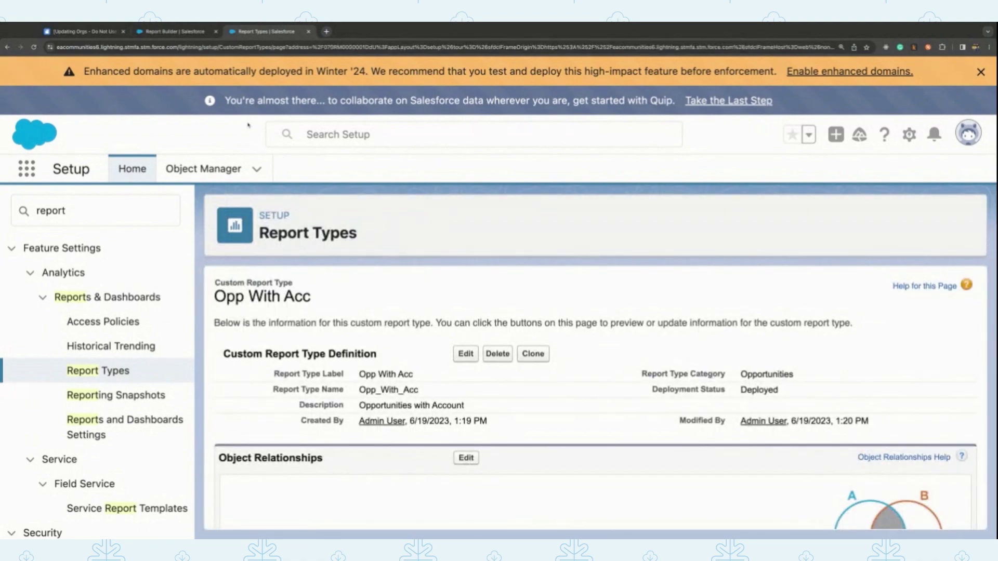
Step: Return to the Sales app's reports, dismiss the open report creation dialog and begin a new report
click(194, 35)
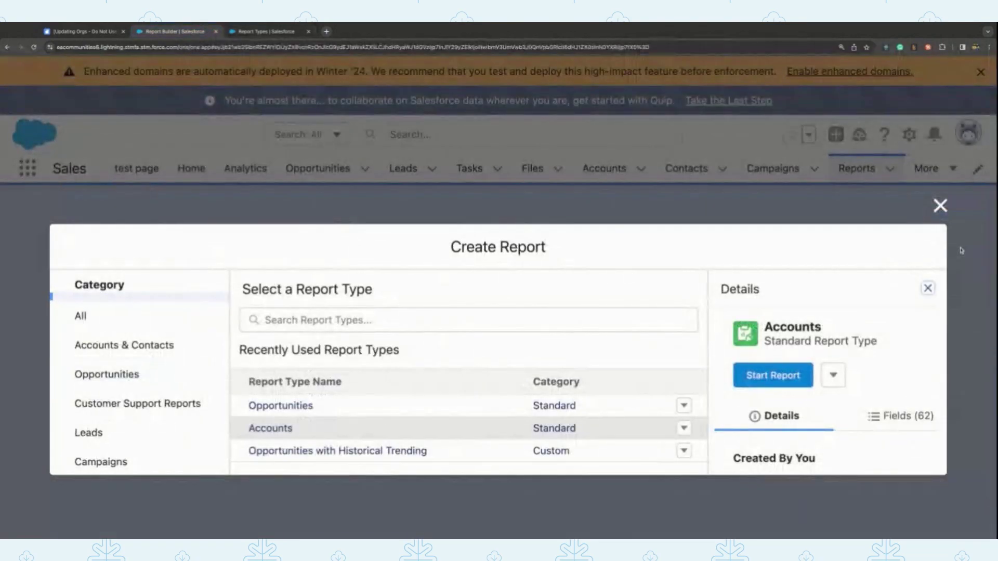
click(938, 210)
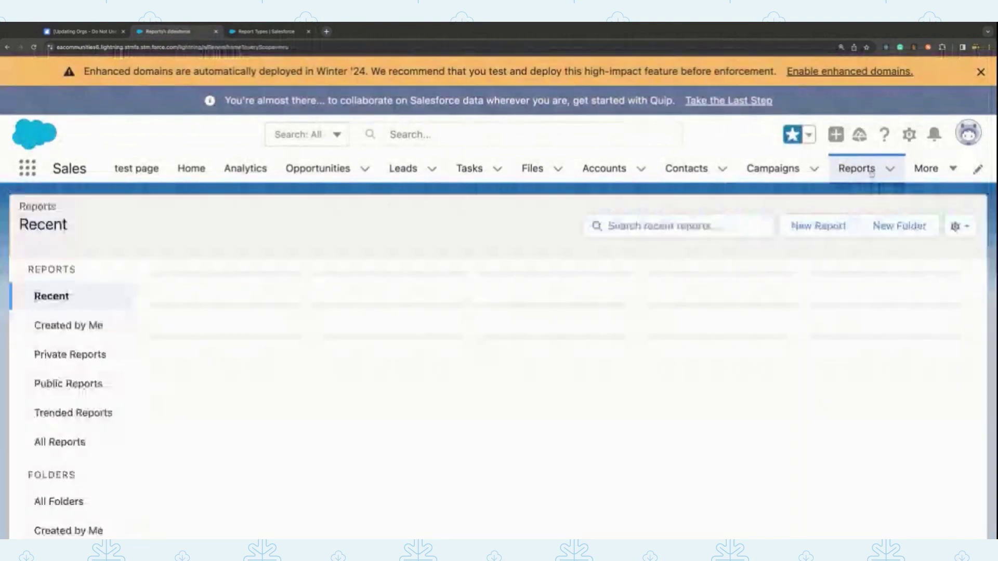
click(805, 228)
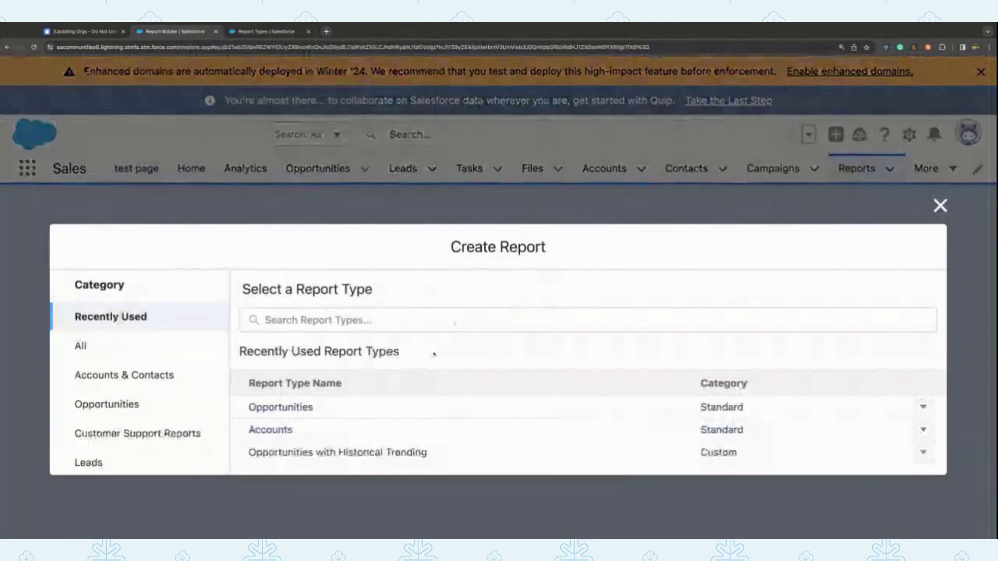
Step: Search all report types for "opp" and start a report from the custom Opp With Acc type
click(176, 350)
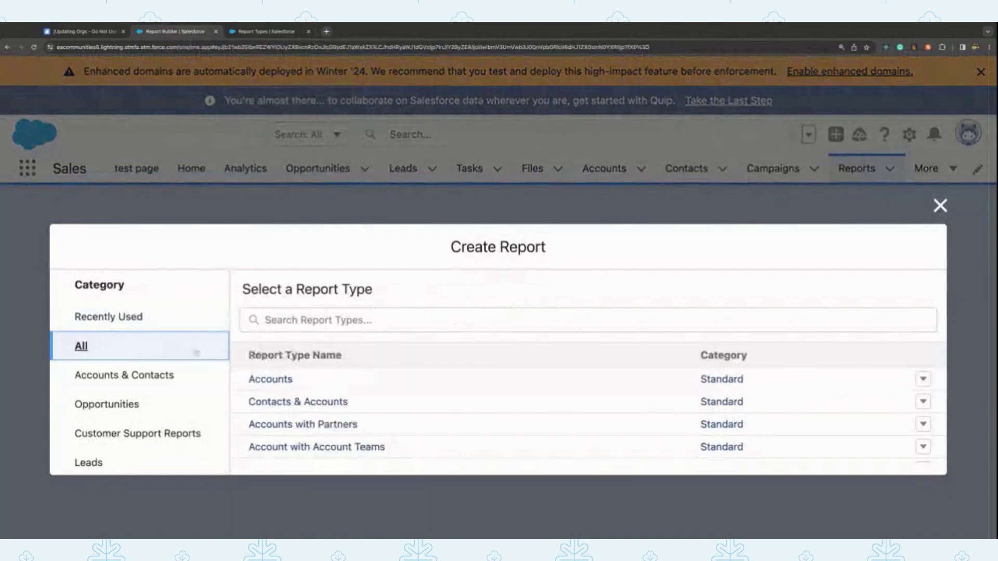
click(297, 326)
text(opp)
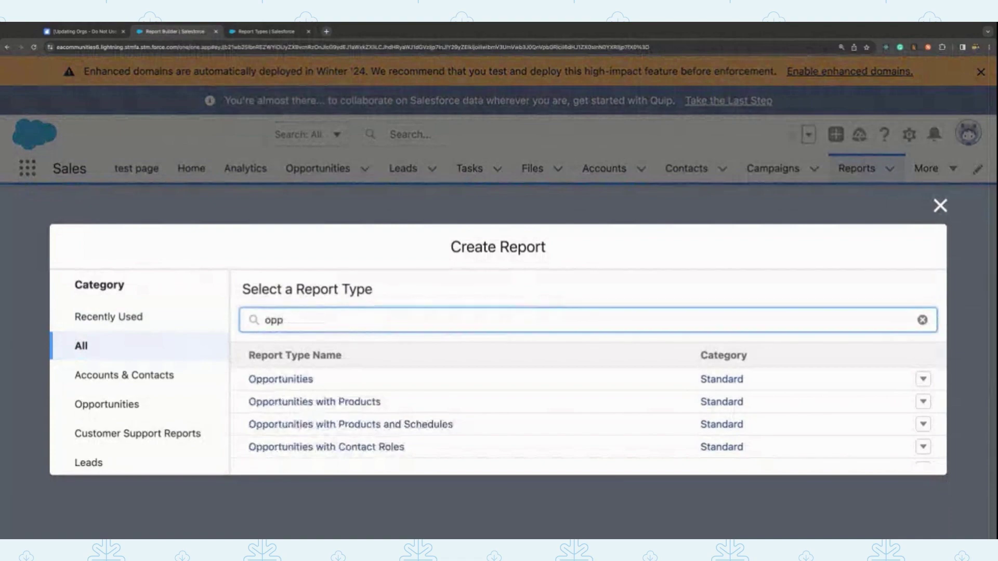
scroll(319, 379, down, 5)
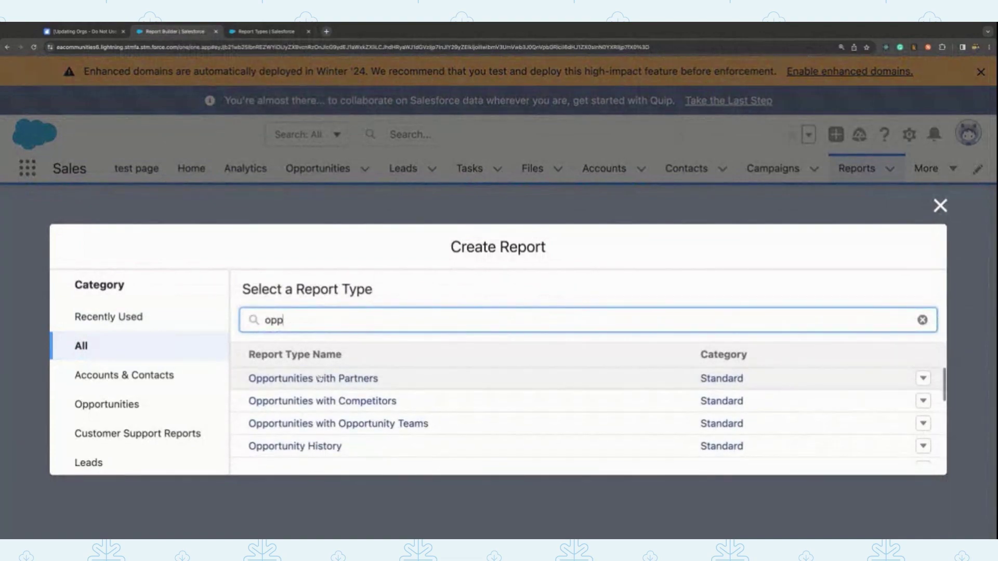
scroll(320, 378, down, 8)
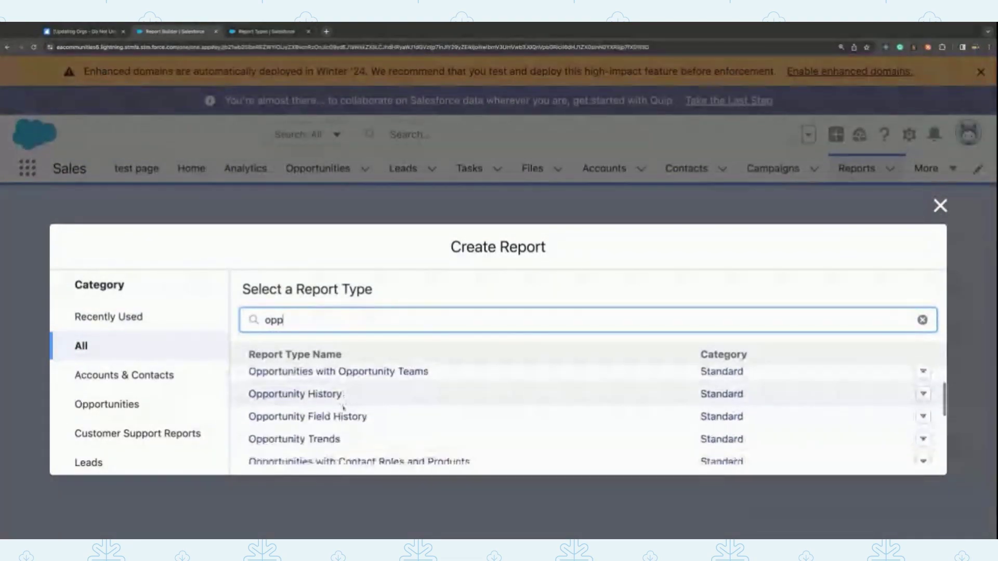
scroll(319, 387, down, 1)
click(281, 346)
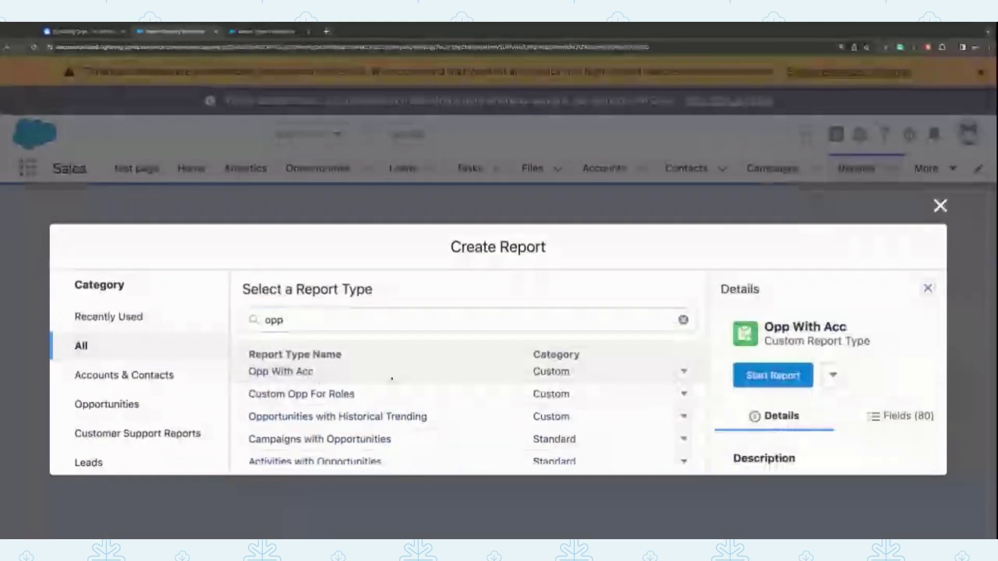
click(779, 378)
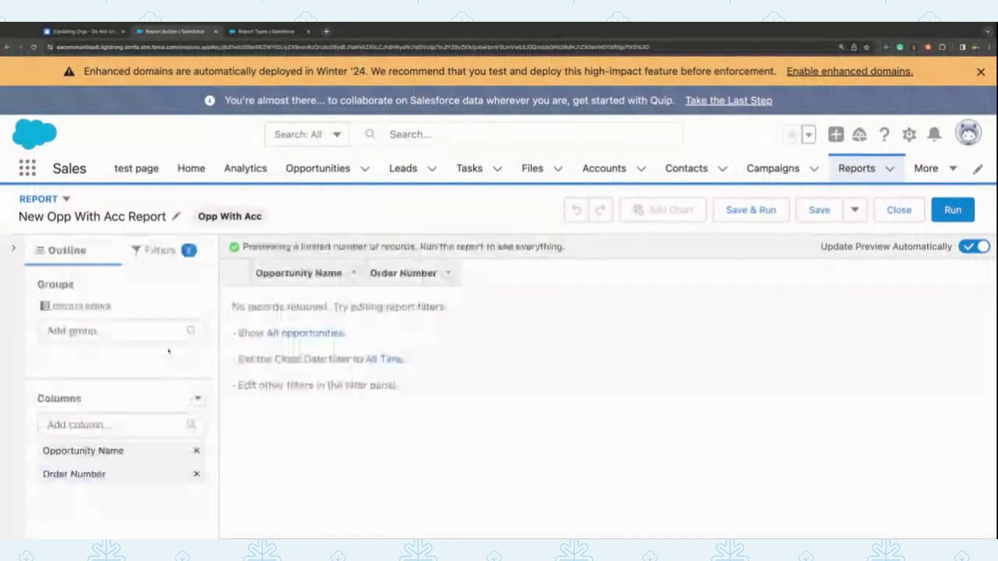
Step: Add the Account Name: Account ID column to the report
click(104, 425)
text(acco)
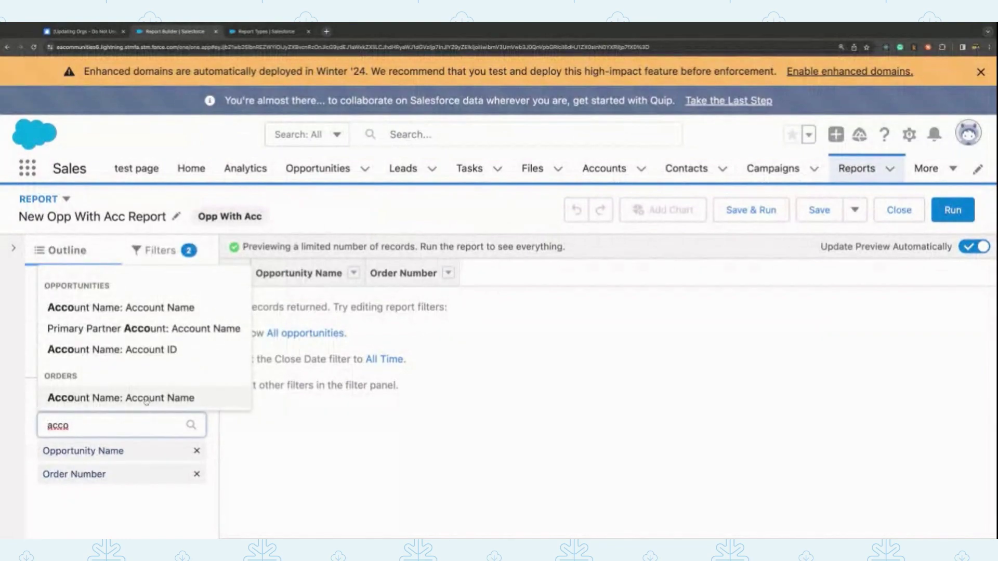
click(139, 356)
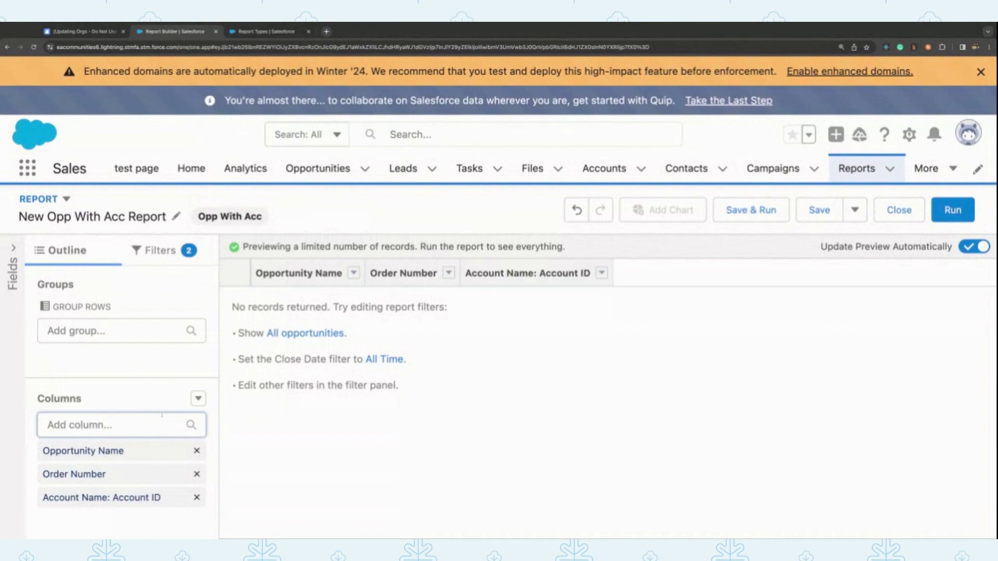
Step: Set the report to show all opportunities with Close Date All Time, and view its filters
click(333, 337)
click(387, 334)
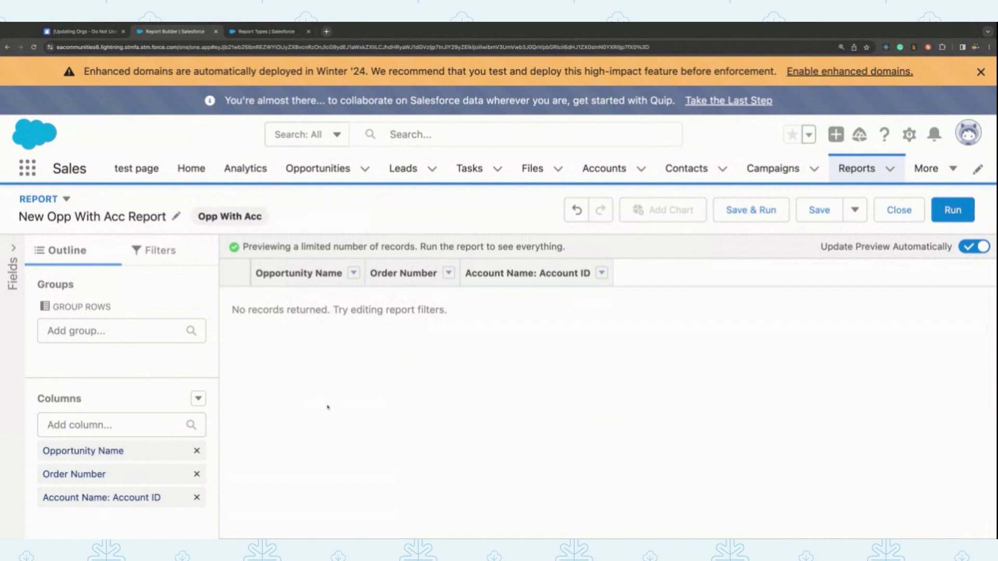
click(188, 252)
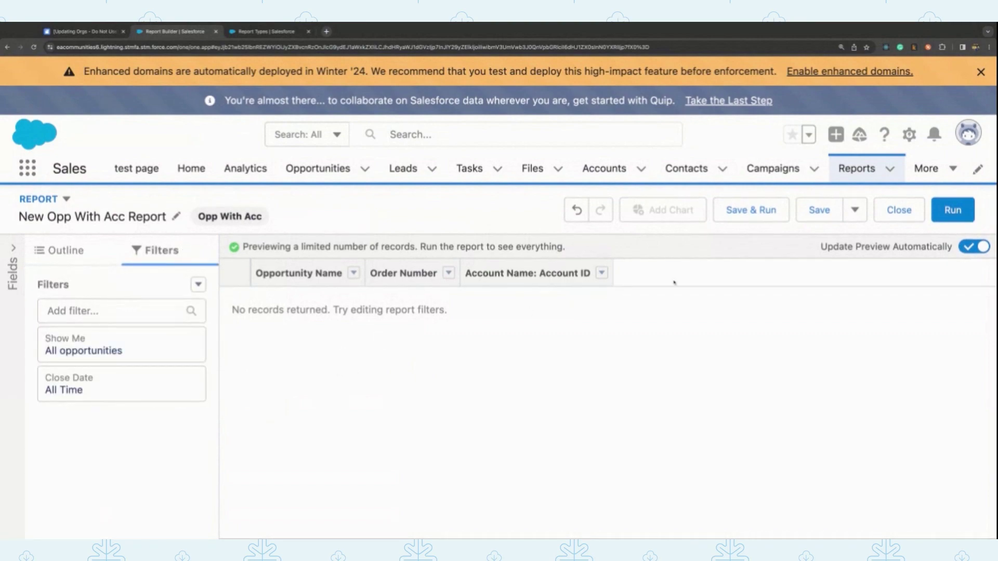
Step: Close the report, discarding its unsaved changes, and begin creating another new report
click(899, 210)
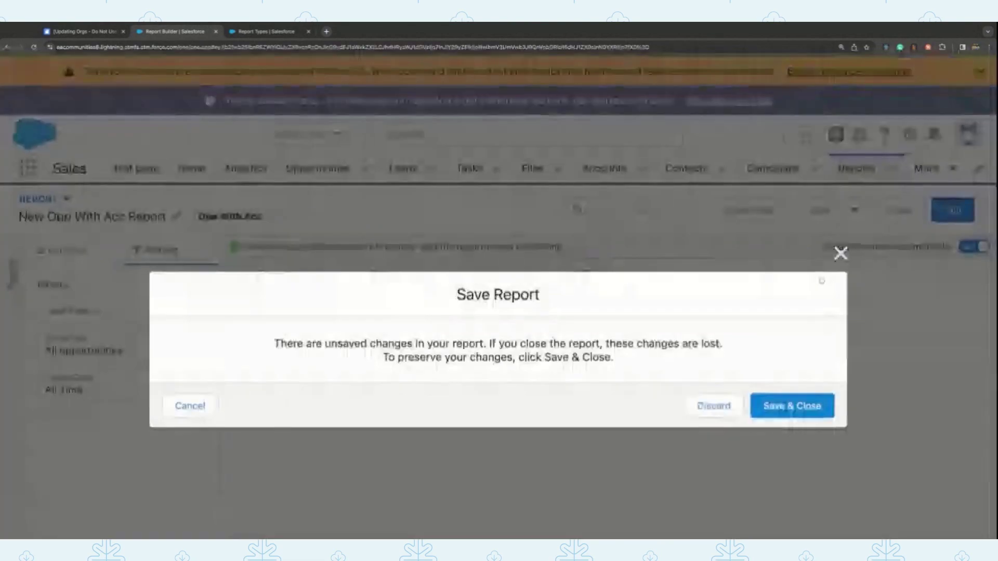
click(733, 402)
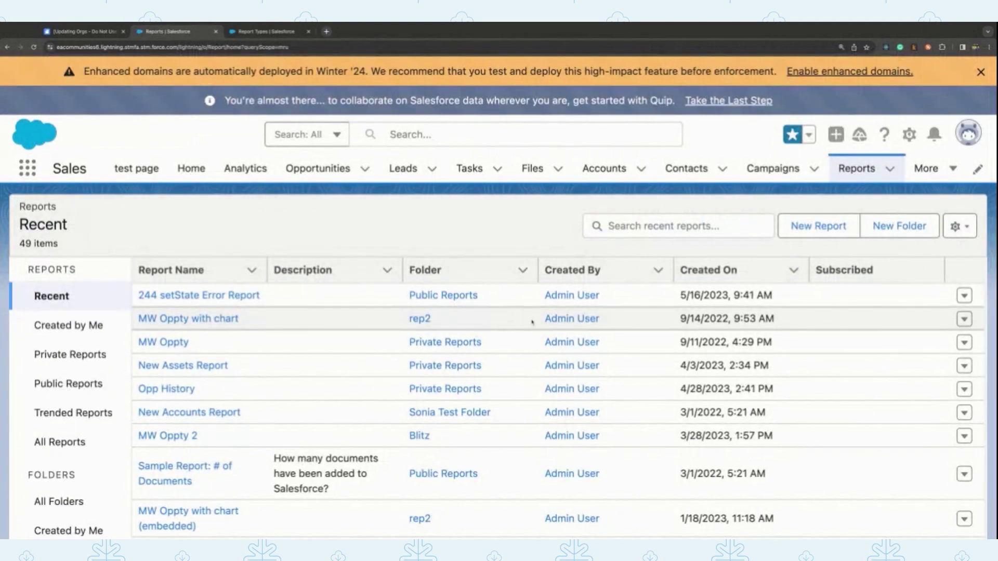
click(817, 226)
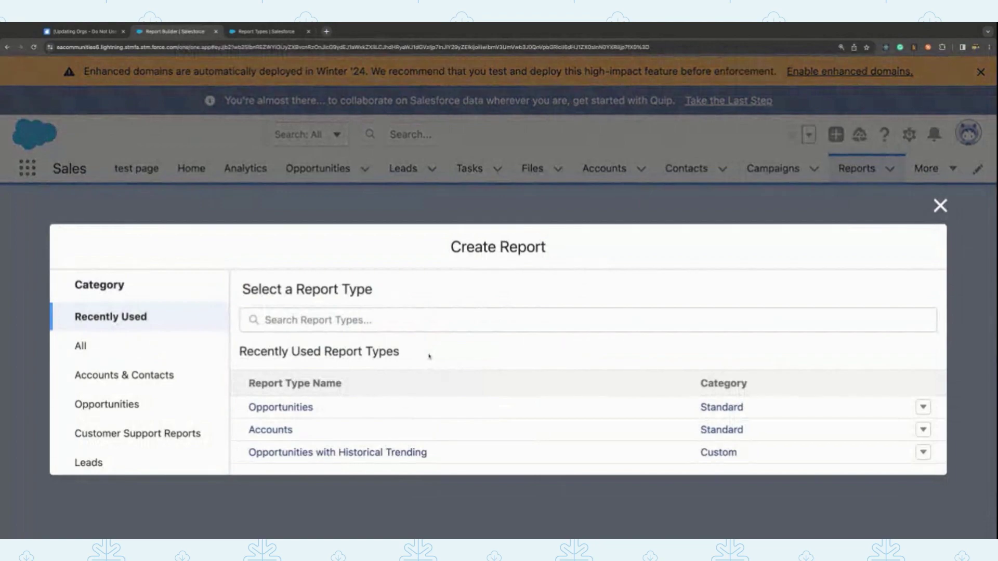
Step: Examine the standard Opportunities report type's details, its fields and the objects it uses
scroll(434, 357, down, 2)
scroll(407, 375, up, 2)
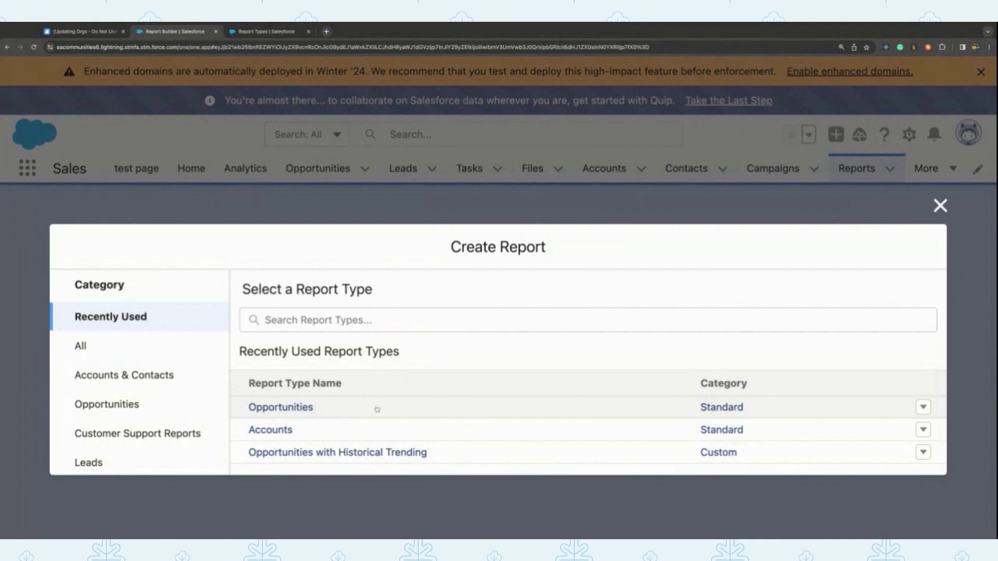
click(321, 411)
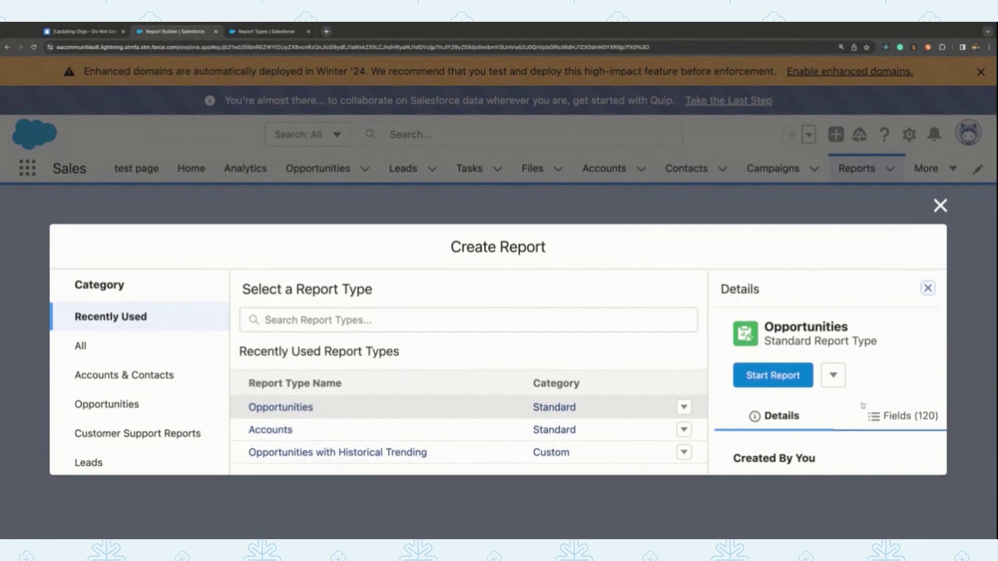
scroll(871, 447, down, 2)
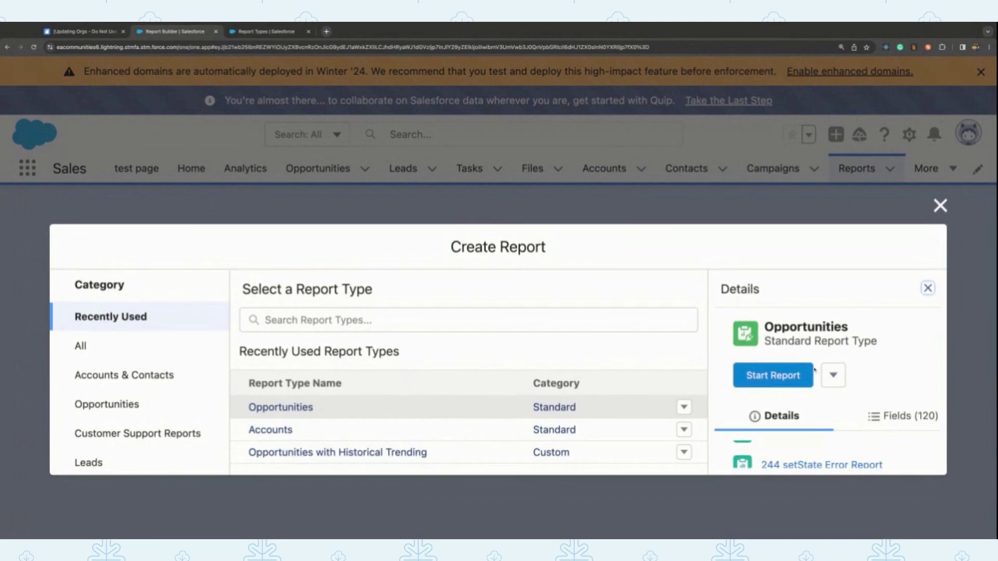
key(ctrl+minus)
scroll(849, 433, up, 3)
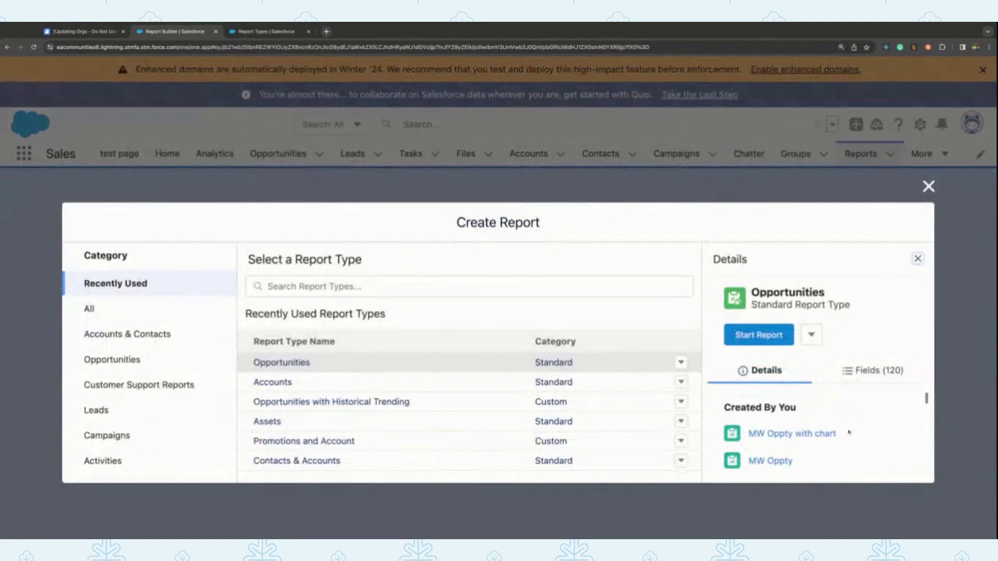
click(864, 371)
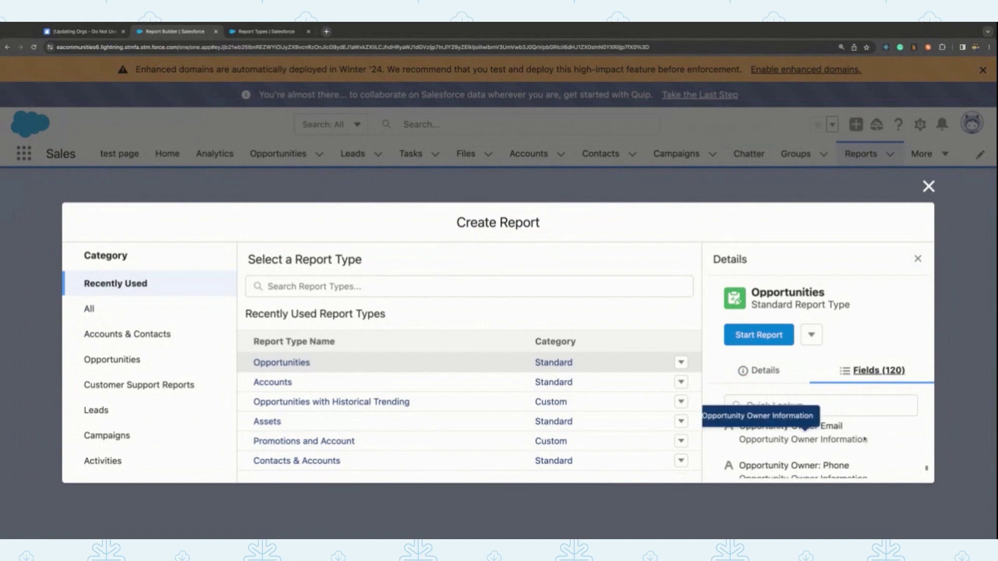
click(756, 372)
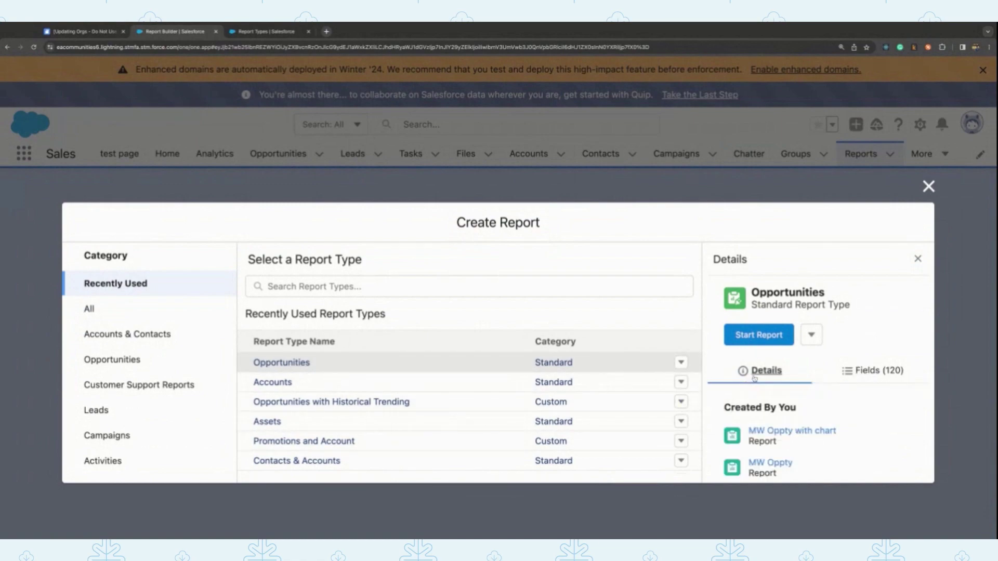
scroll(807, 435, down, 3)
scroll(871, 439, down, 2)
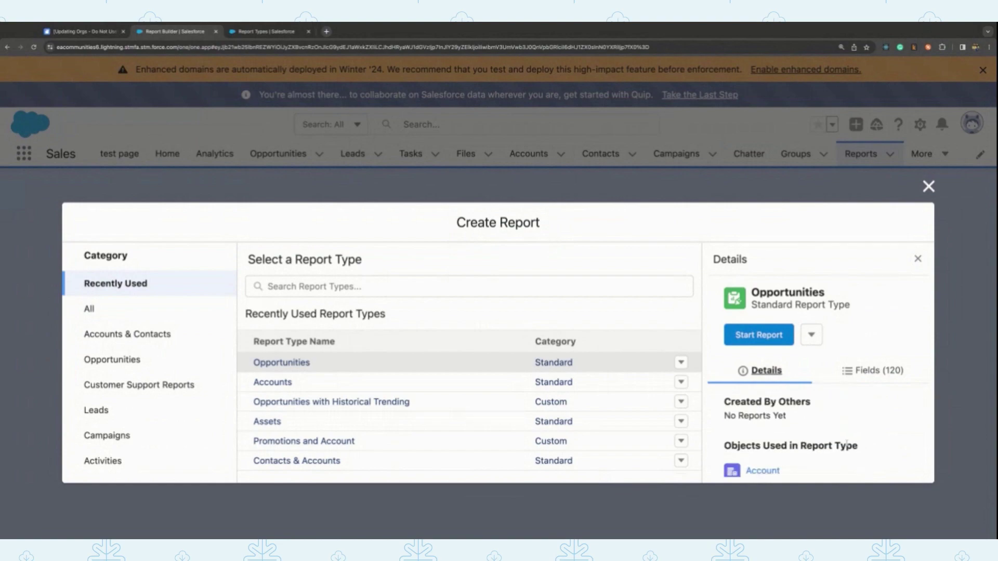
Step: View the additional actions available for the standard Opportunities report type in its details
scroll(807, 440, down, 1)
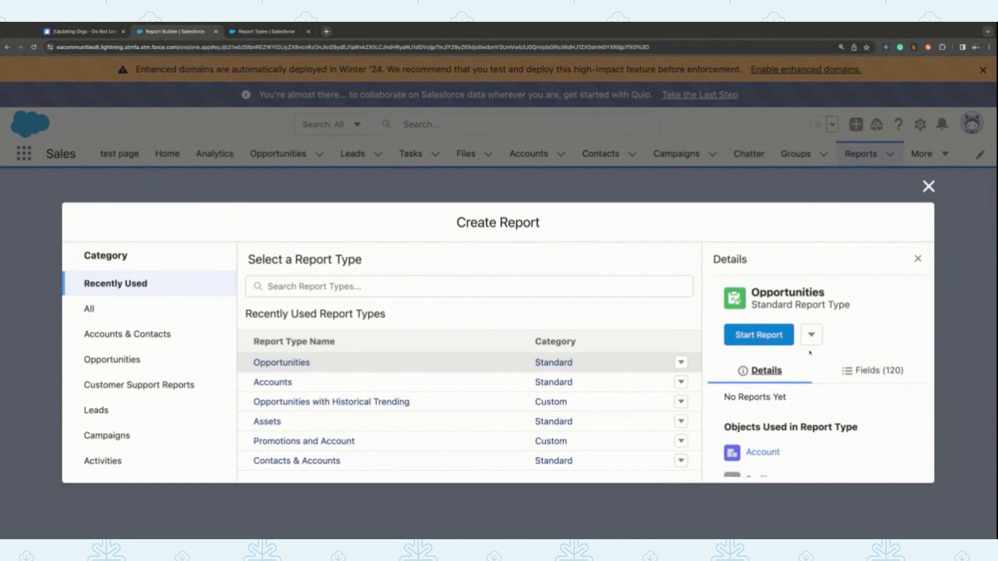
click(812, 335)
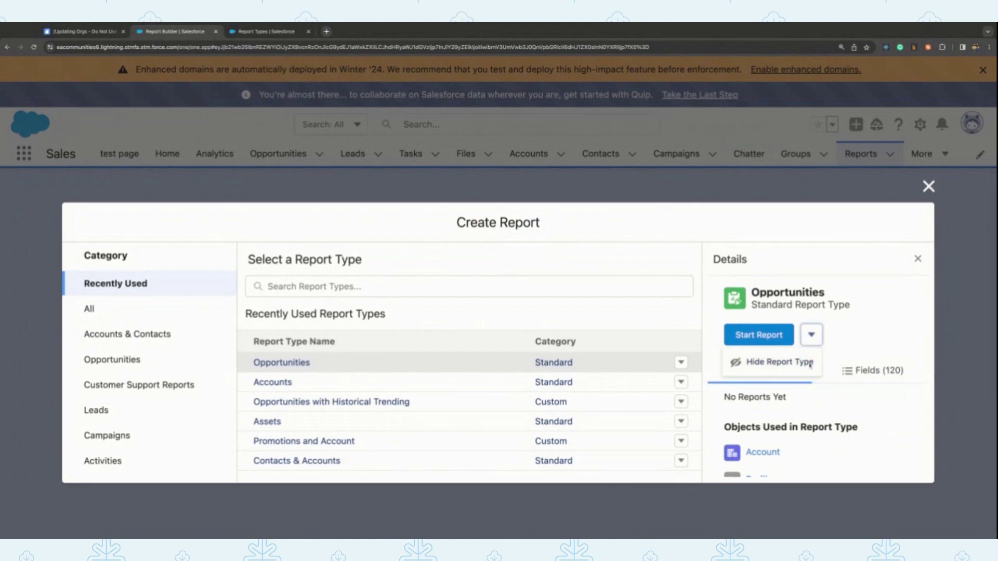
click(764, 378)
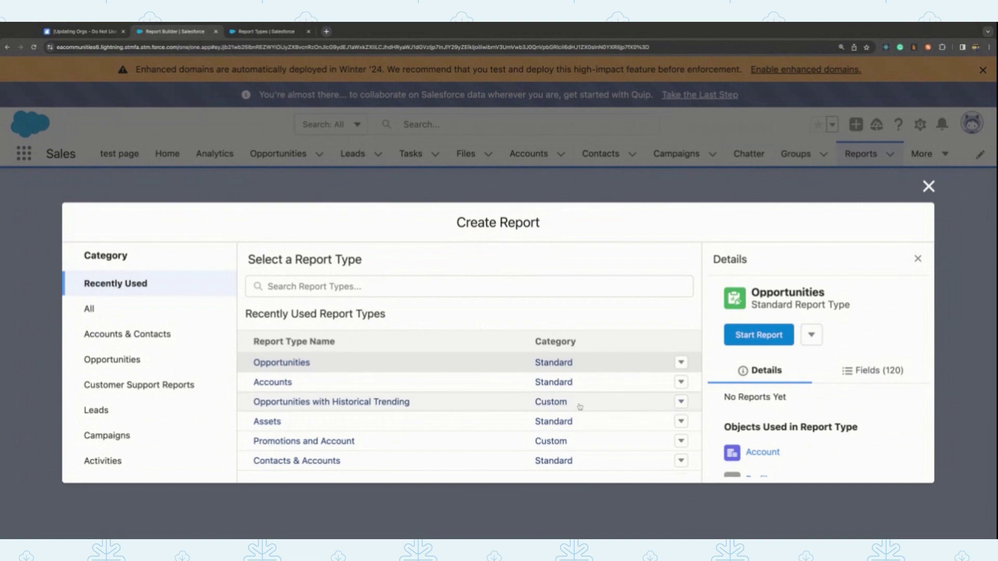
Step: Browse the Accounts & Contacts and Opportunities report type categories, and examine the objects used in the custom Opp With Acc report type
click(129, 335)
scroll(374, 385, down, 3)
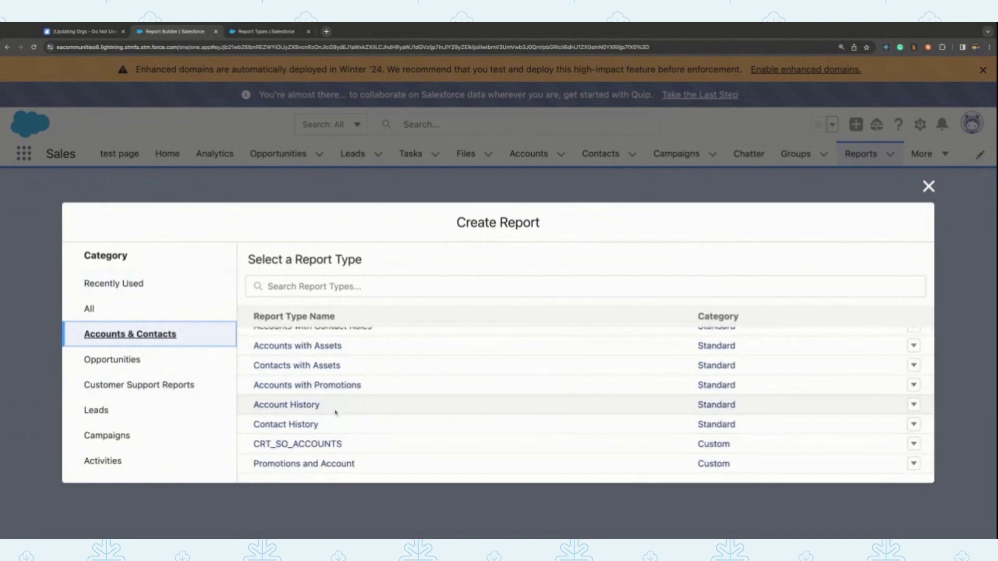
click(170, 362)
scroll(338, 405, up, 1)
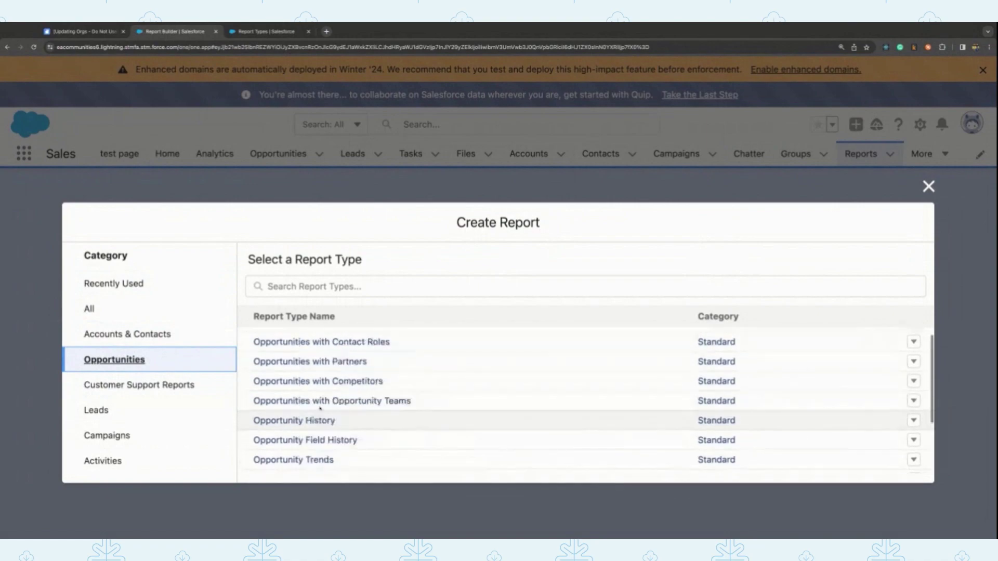
scroll(323, 405, down, 3)
click(379, 423)
scroll(818, 446, down, 2)
scroll(817, 446, up, 2)
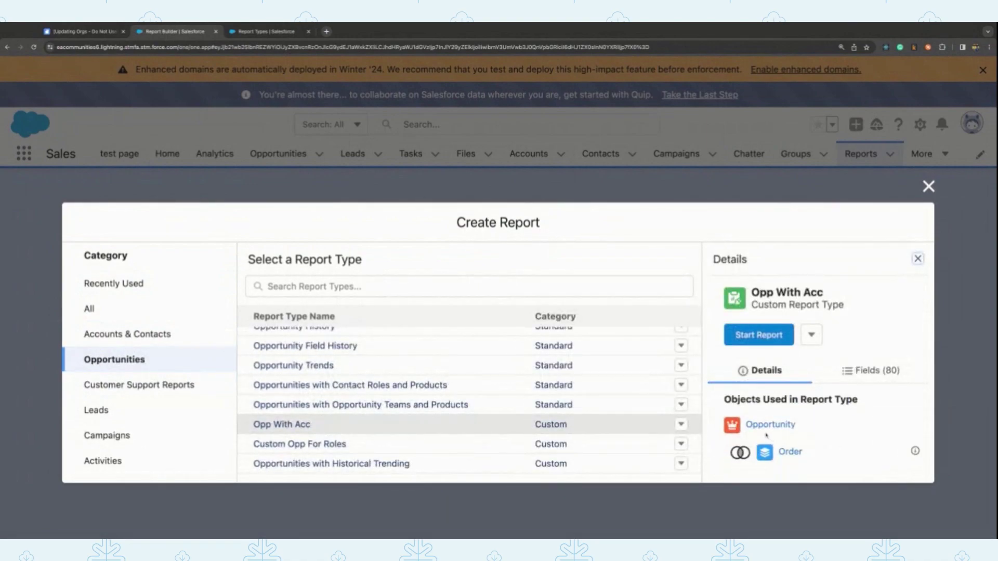
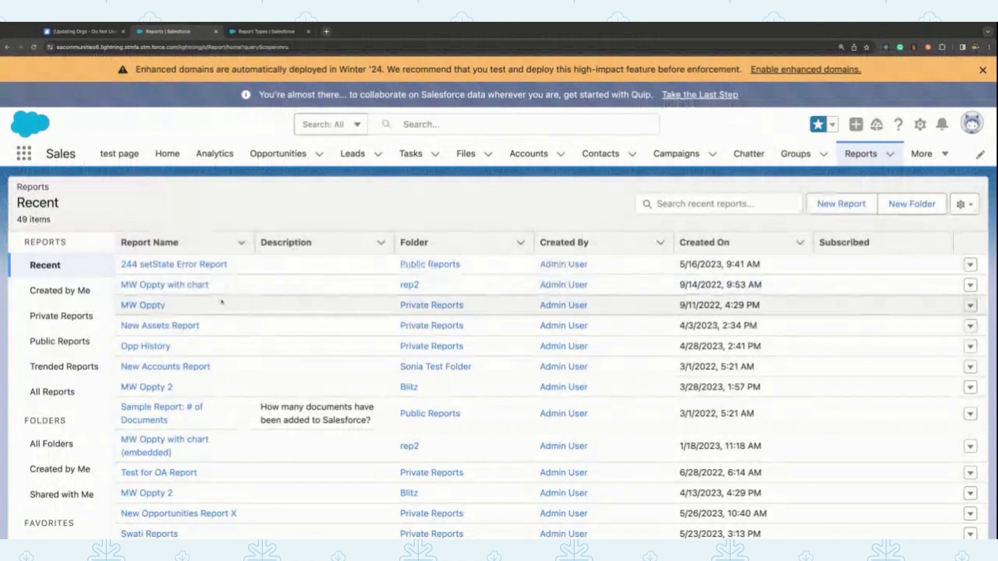
Step: Open the Opp History report for editing and show its filters
click(147, 350)
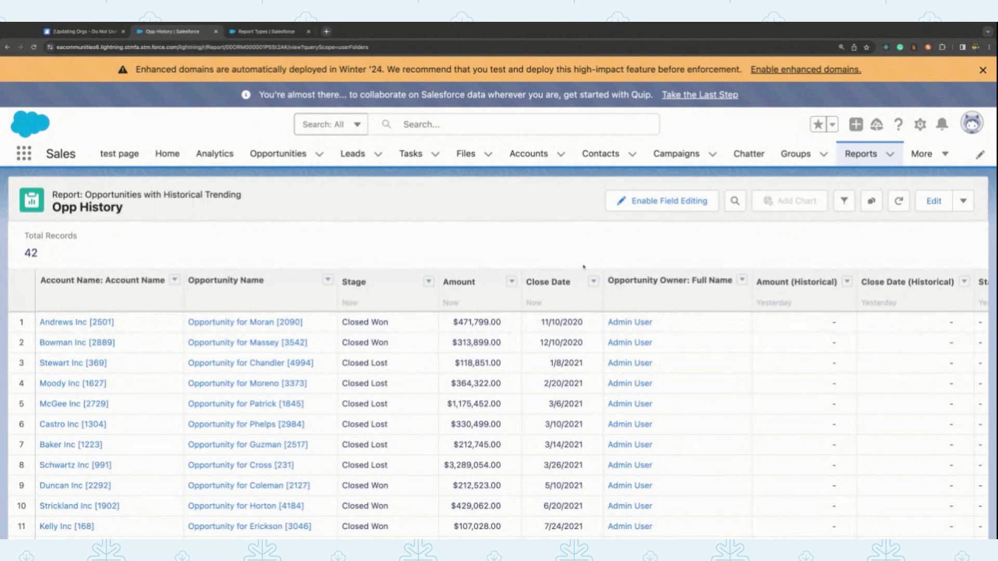
click(932, 202)
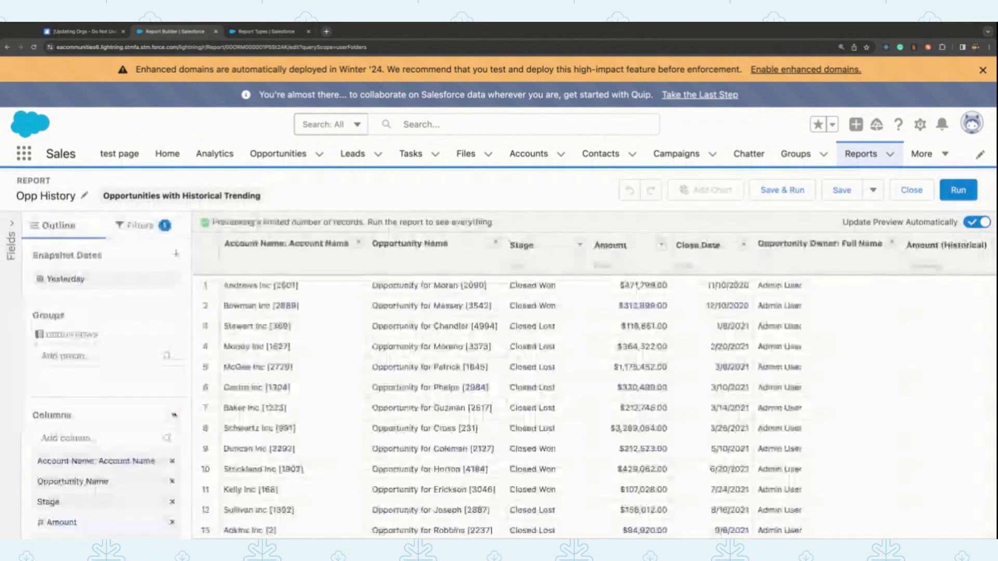
click(137, 226)
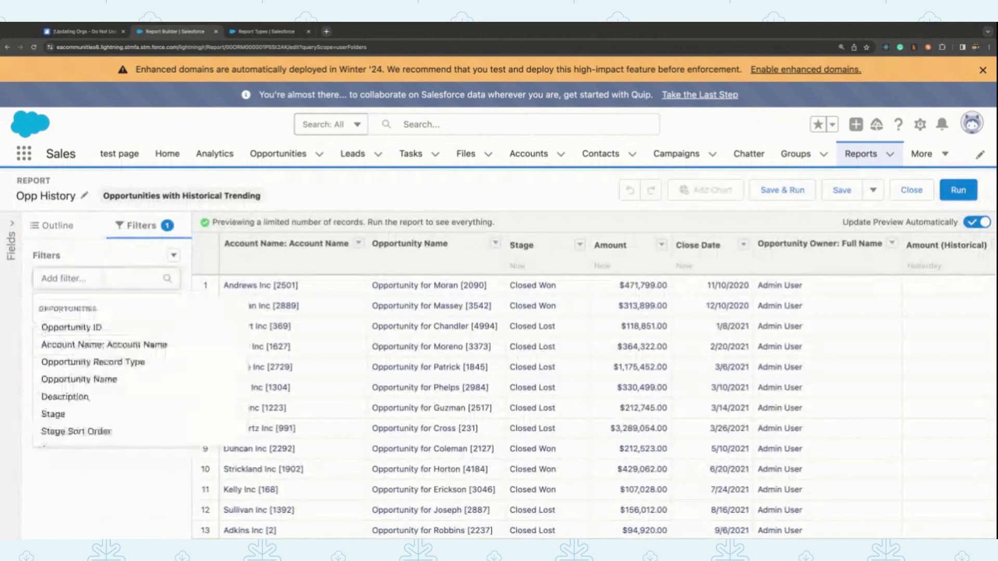
Step: Add a filter for Opportunity Owner: Full Name equals the relative value $USER
text(opp)
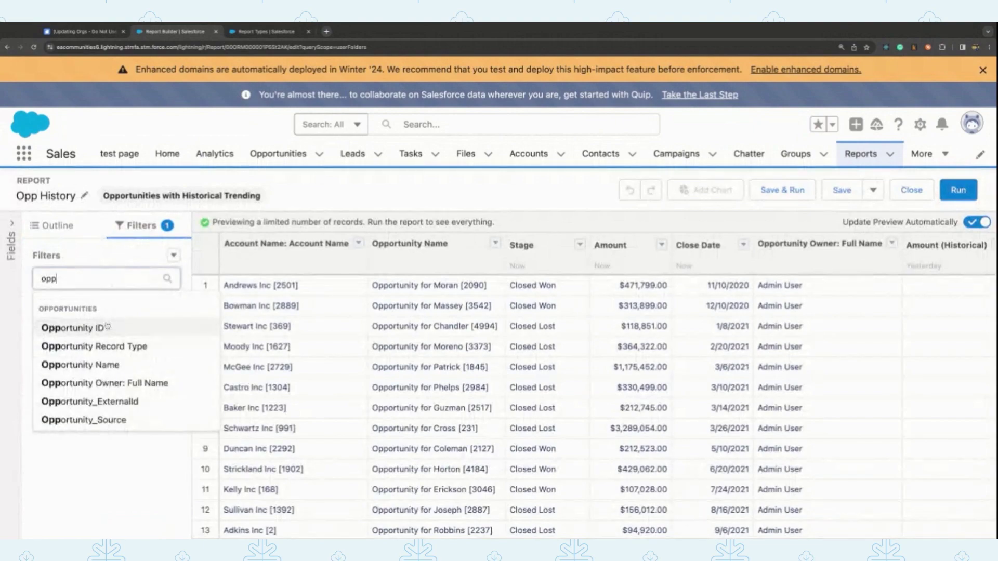
double_click(100, 279)
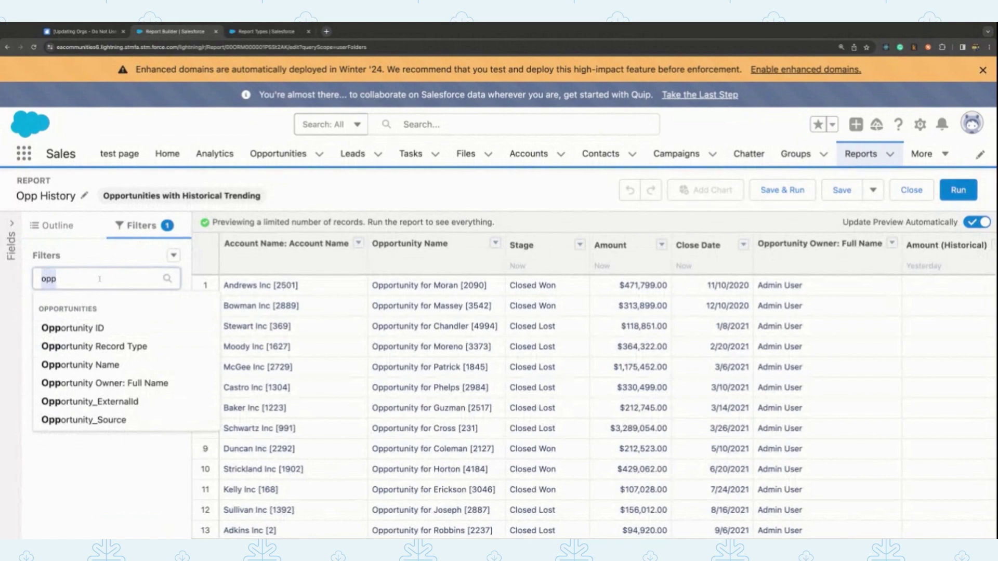
text(own)
click(99, 324)
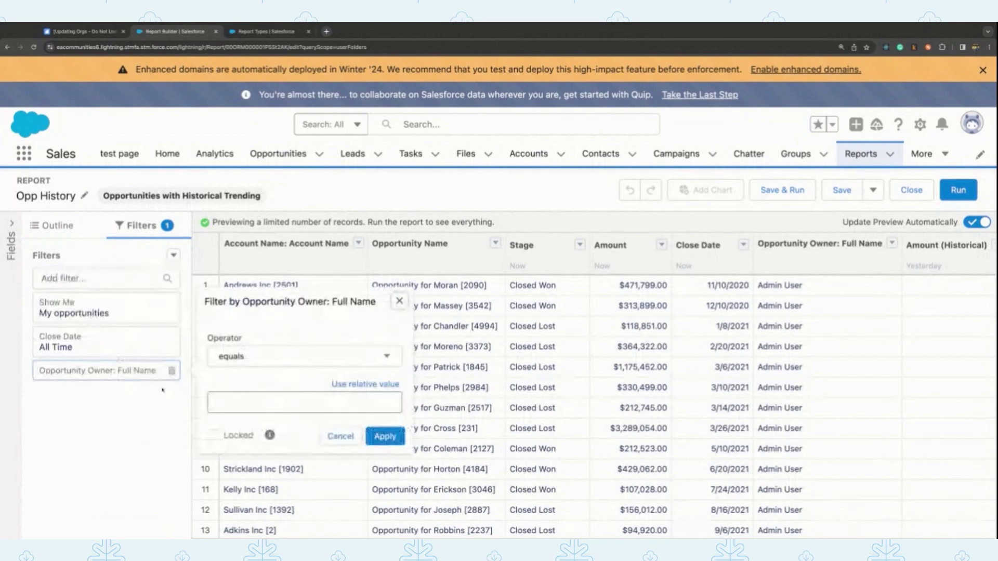
click(365, 385)
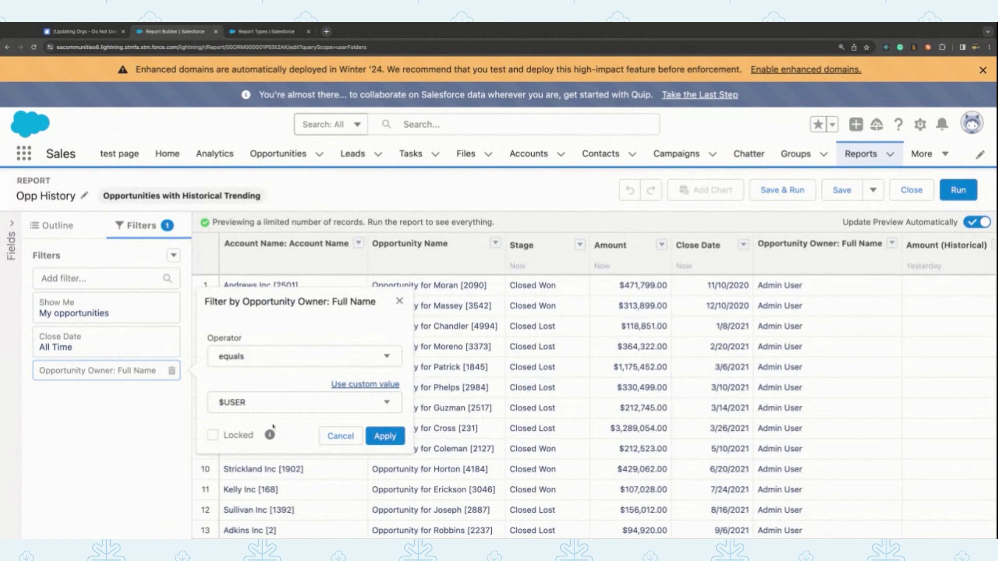
click(372, 435)
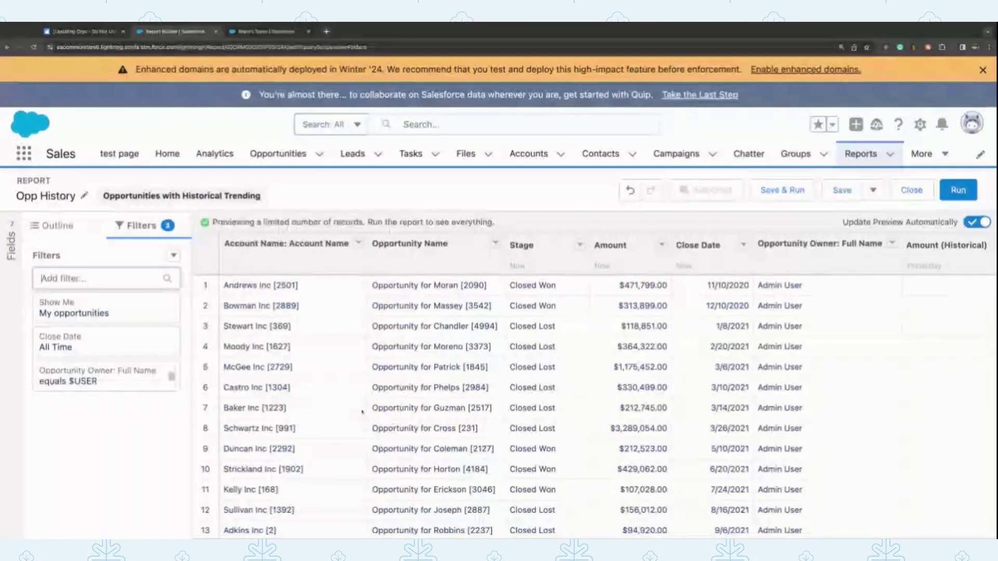
Step: Clear the $USER value from the Opportunity Owner: Full Name filter as a custom value, and remove the filter
click(149, 385)
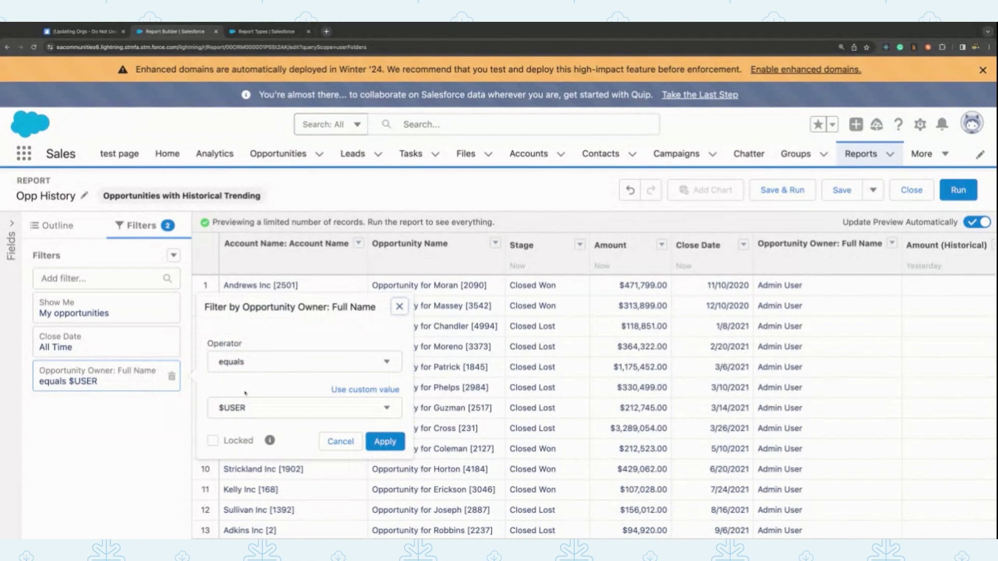
click(355, 391)
triple_click(341, 412)
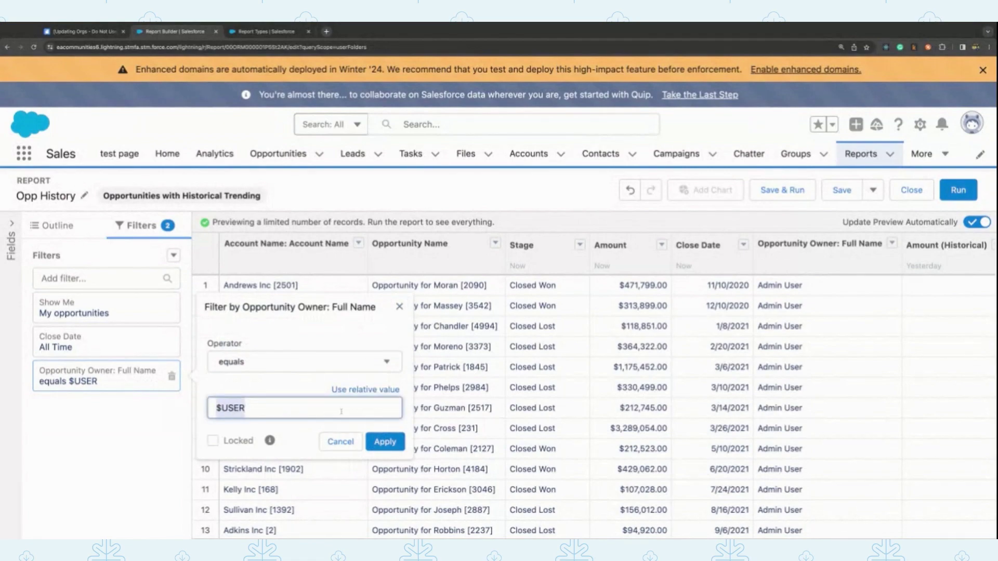
key(BackSpace)
click(171, 376)
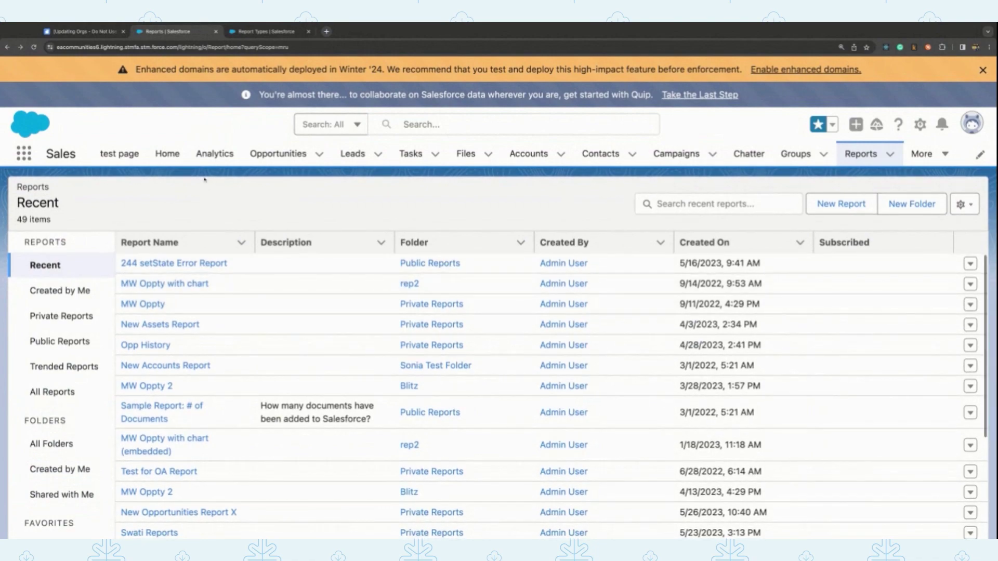
Step: Go to the Analytics home page and open the browse view of all items, dismissing any errors
click(214, 155)
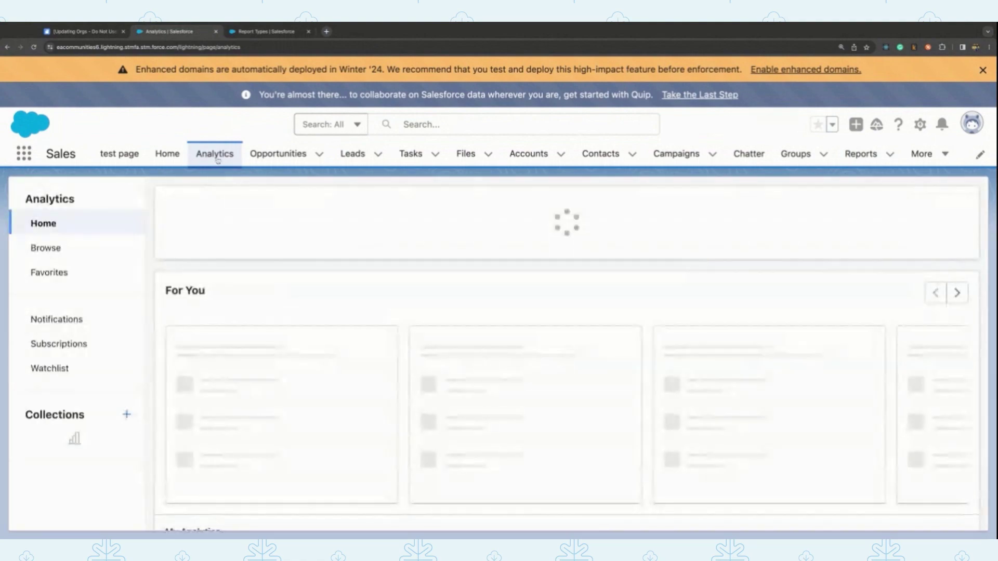
click(643, 199)
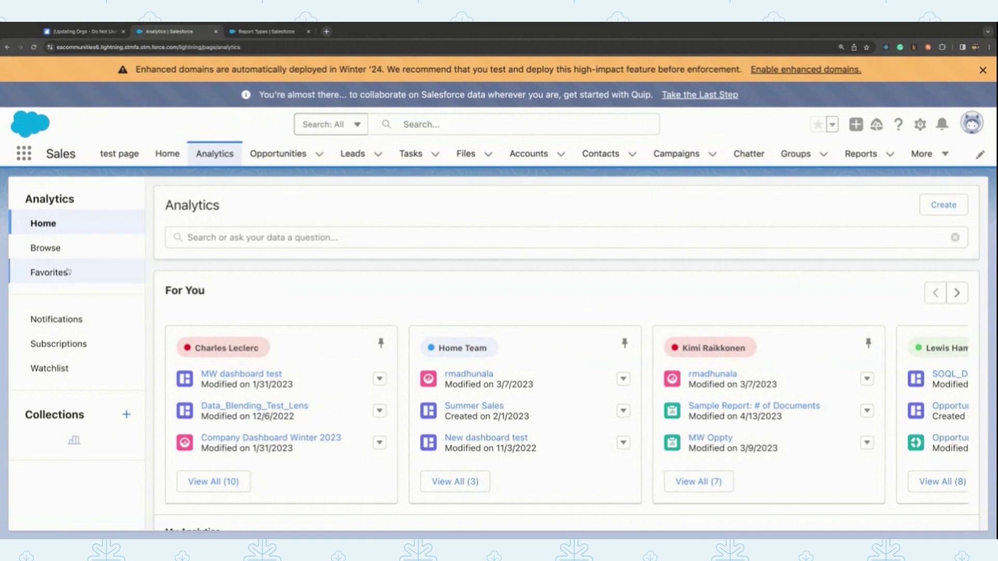
click(46, 248)
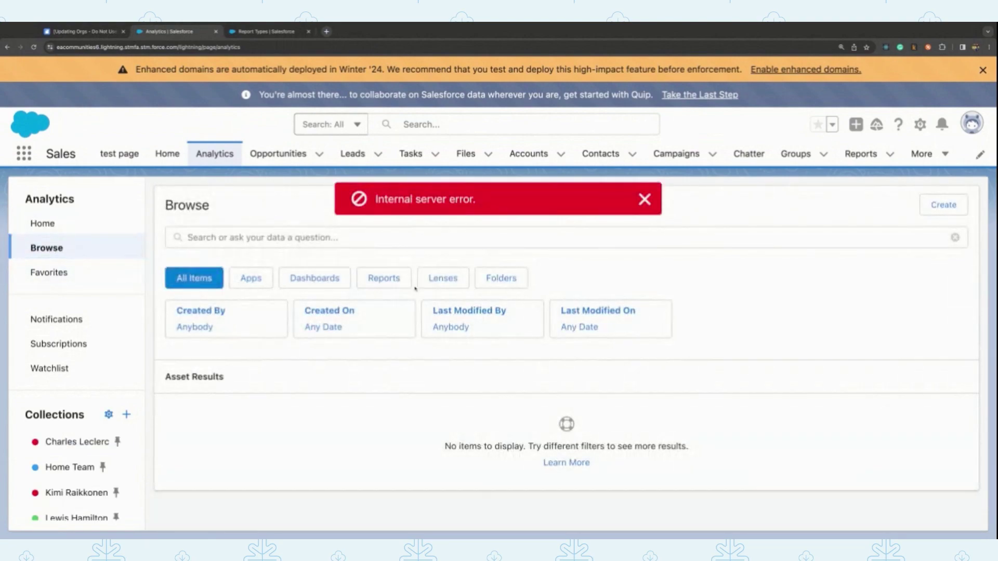
click(645, 199)
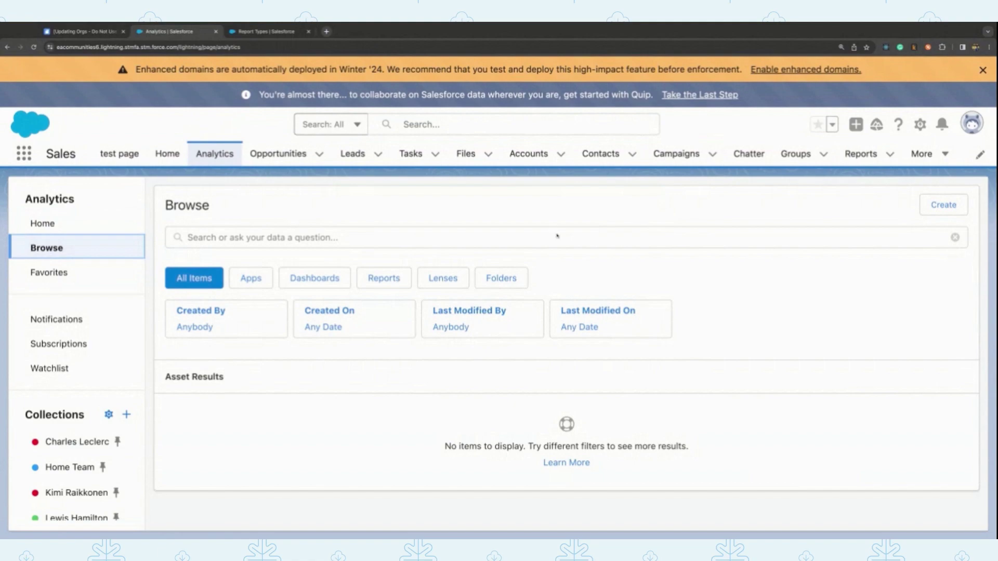
Step: Browse the analytics assets by apps, dashboards and reports, and look through the list of reports
click(252, 280)
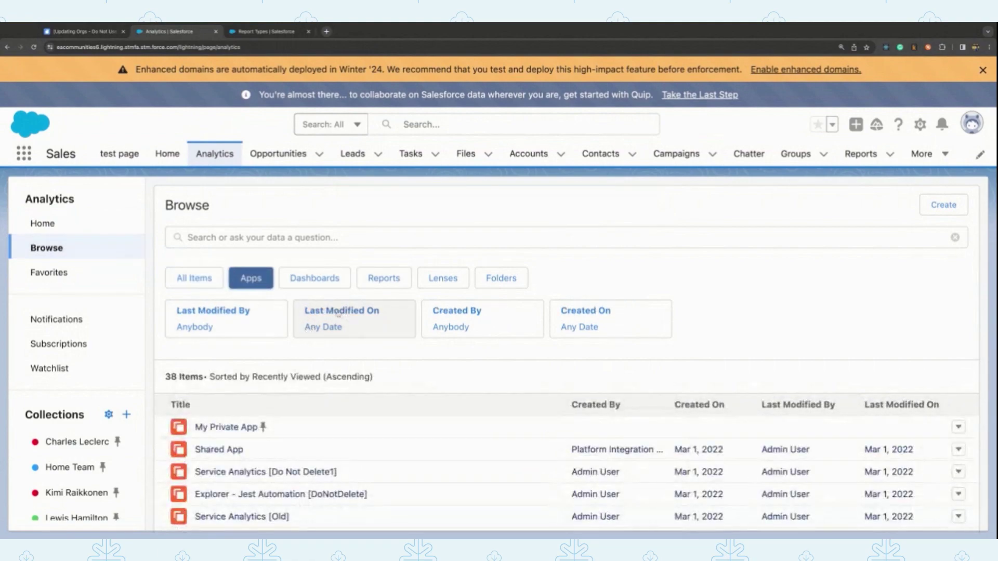
click(323, 288)
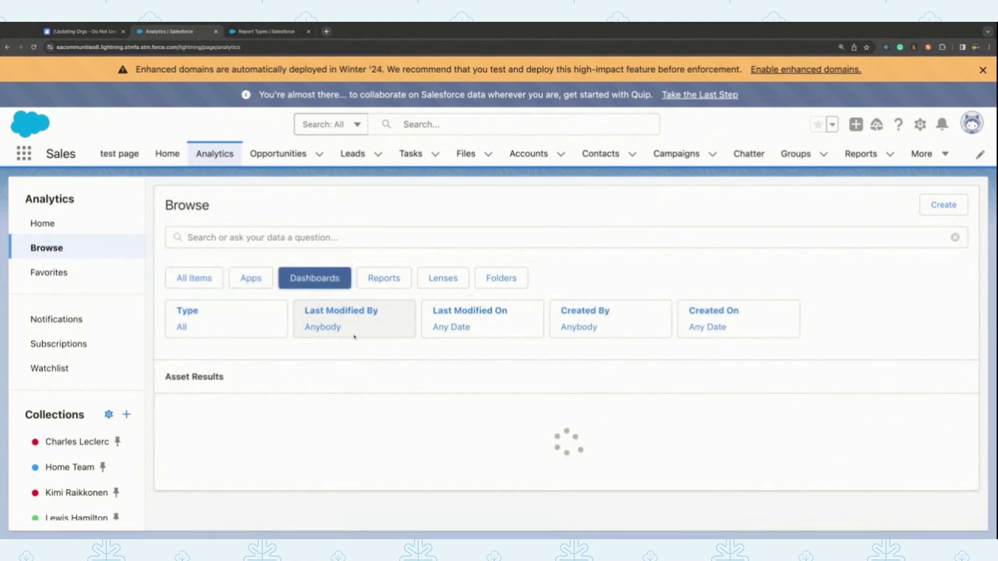
click(383, 281)
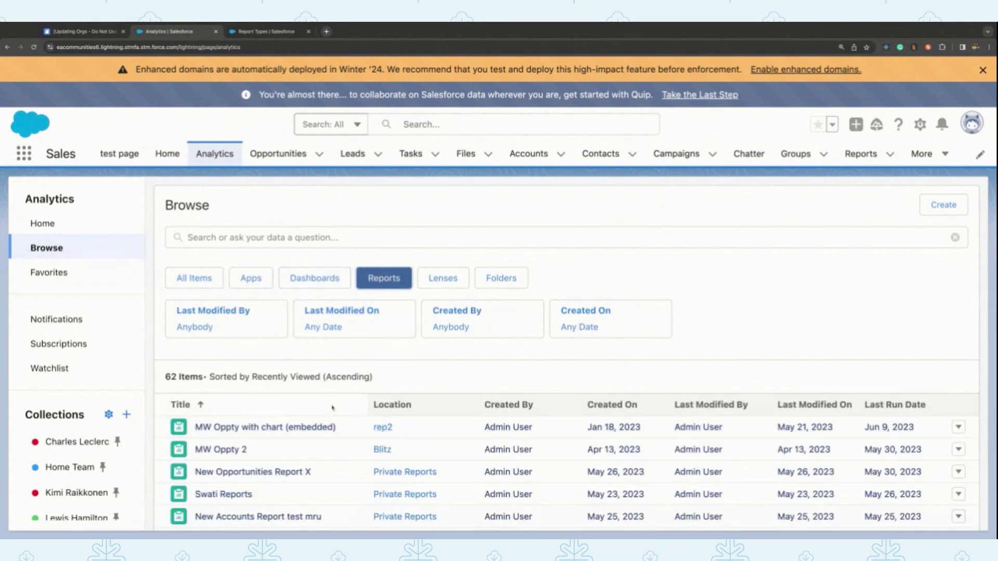
scroll(407, 374, down, 2)
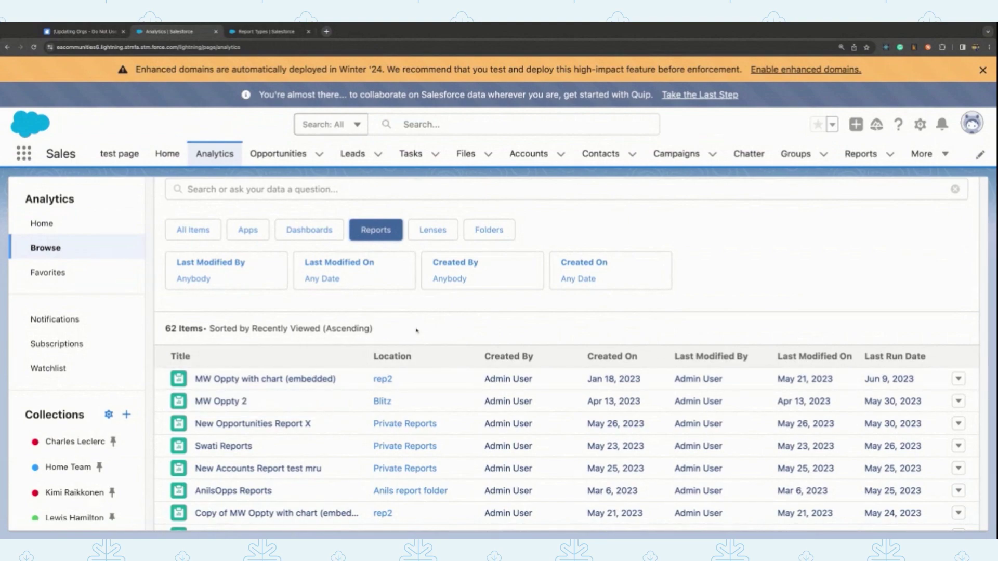
Step: Open the Charles Leclerc collection and view the items it contains
scroll(85, 335, down, 3)
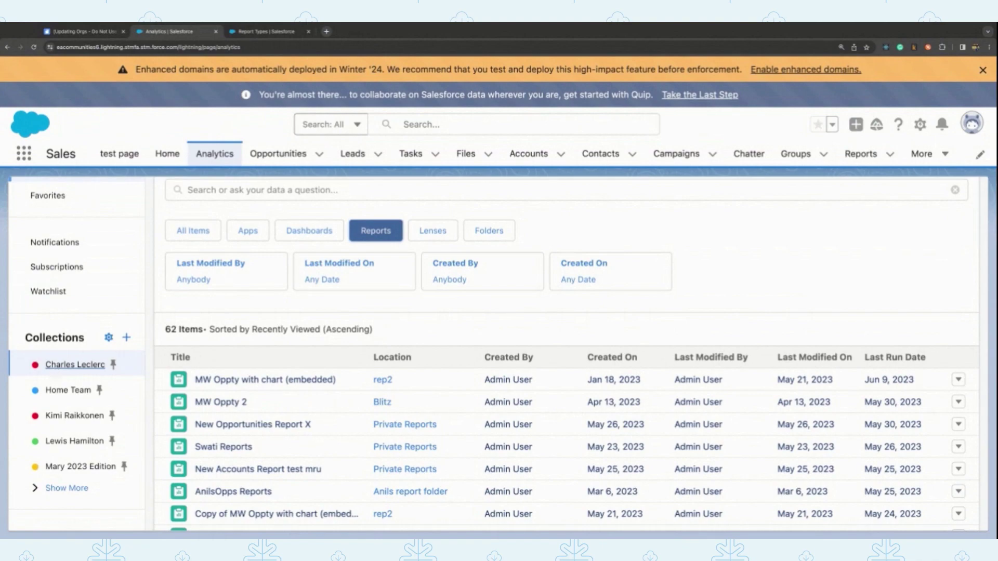
click(75, 364)
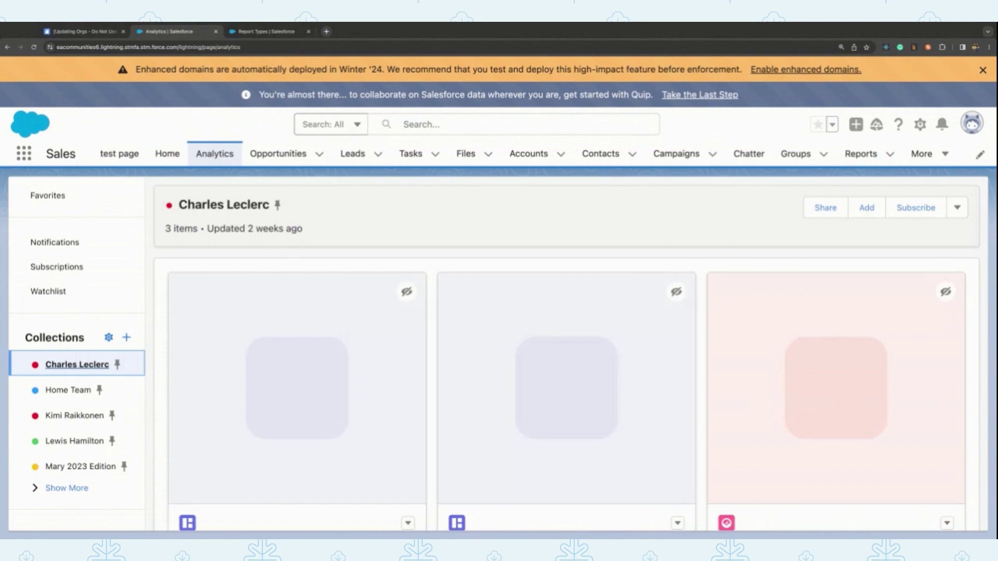
scroll(268, 367, down, 2)
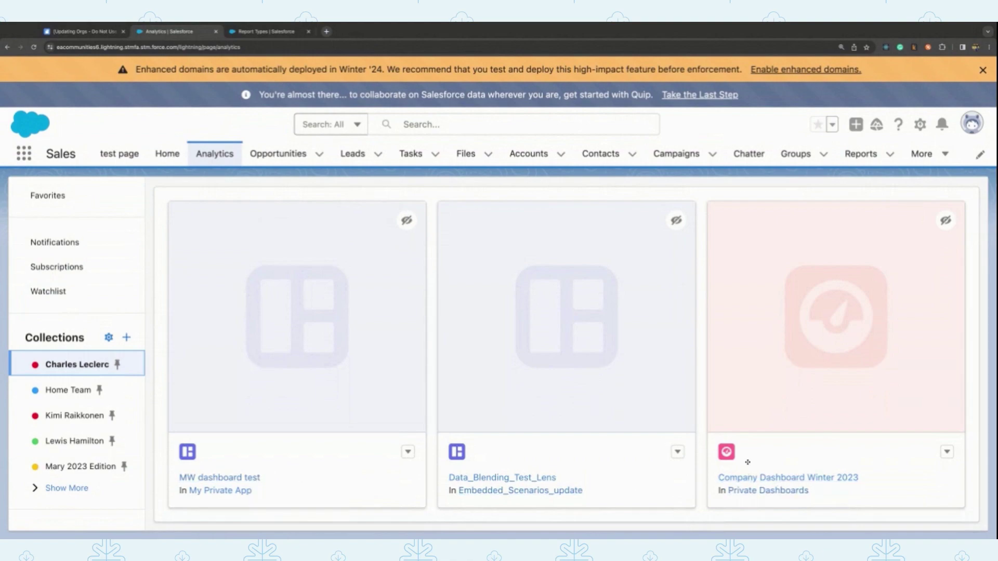
Step: Create a new collection named Demo Collection
click(127, 338)
text(De)
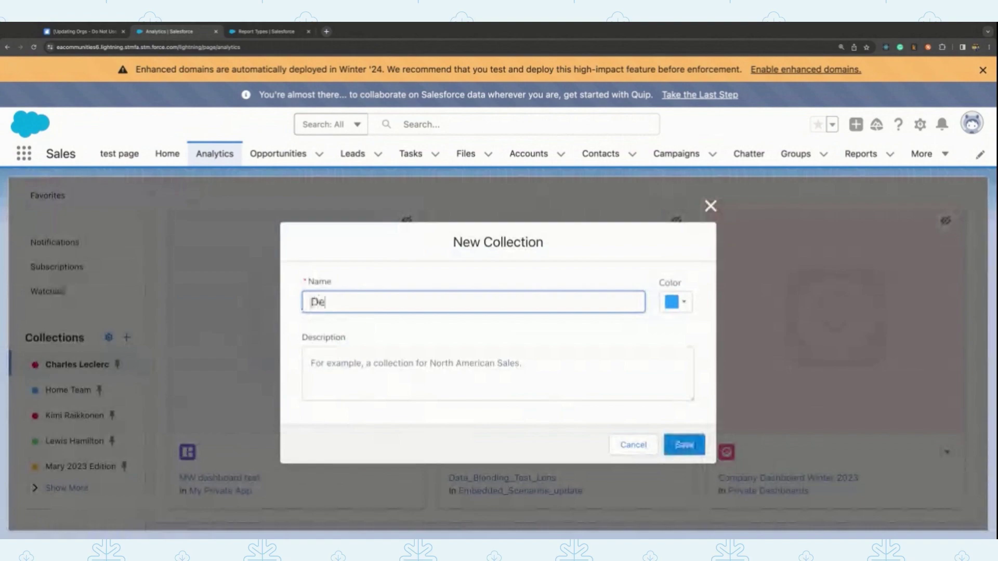
text(mo Collect)
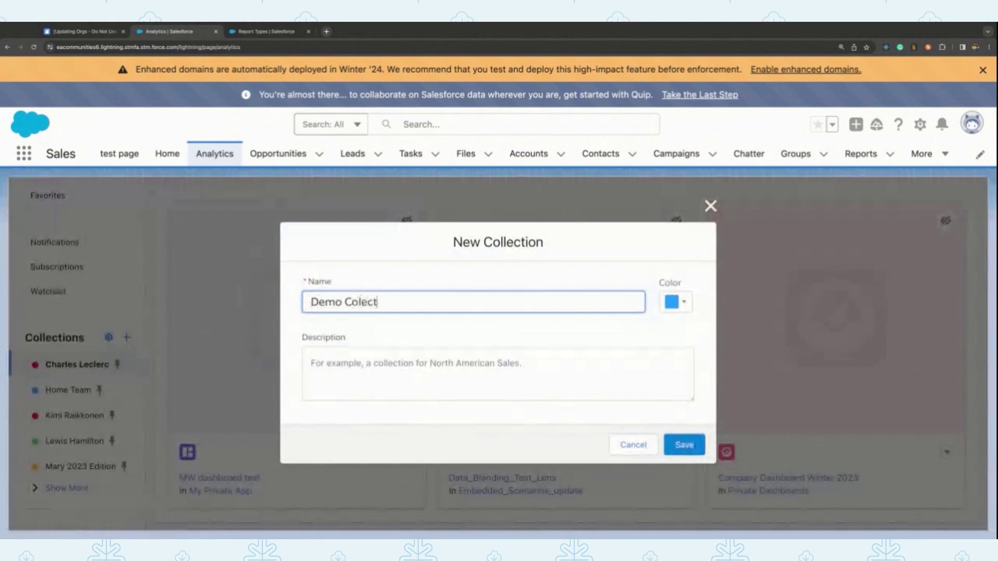
key(BackSpace)
key(BackSpace)
key(BackSpace)
key(BackSpace)
text(lection)
key(Return)
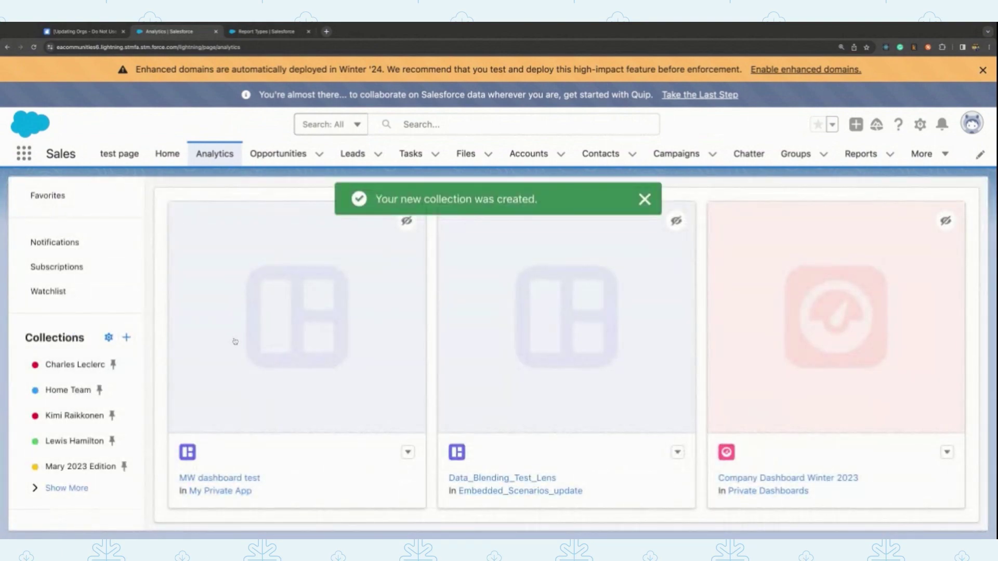
Step: Expand the full list of collections and open Demo Collection
click(73, 489)
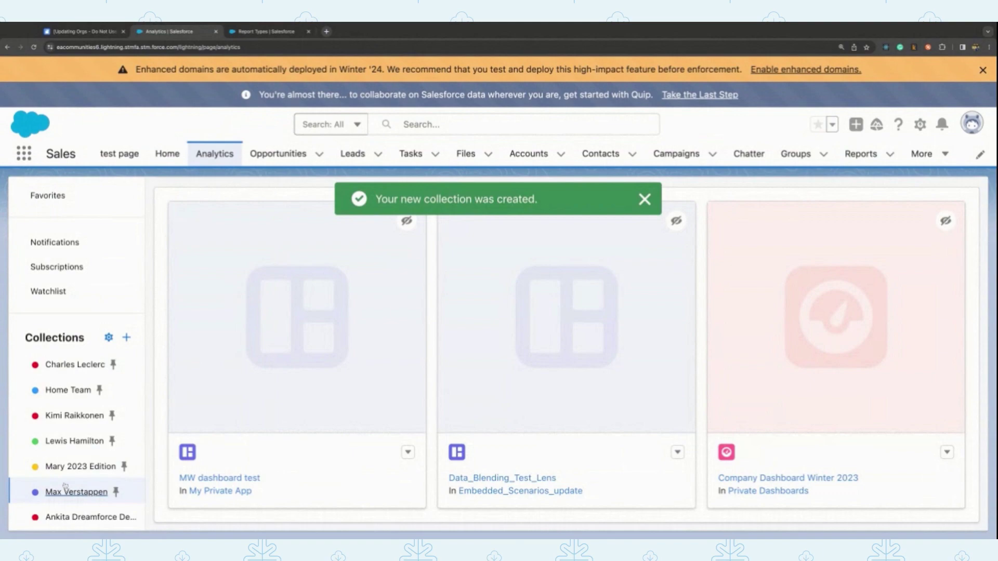
scroll(68, 487, down, 5)
scroll(70, 348, down, 2)
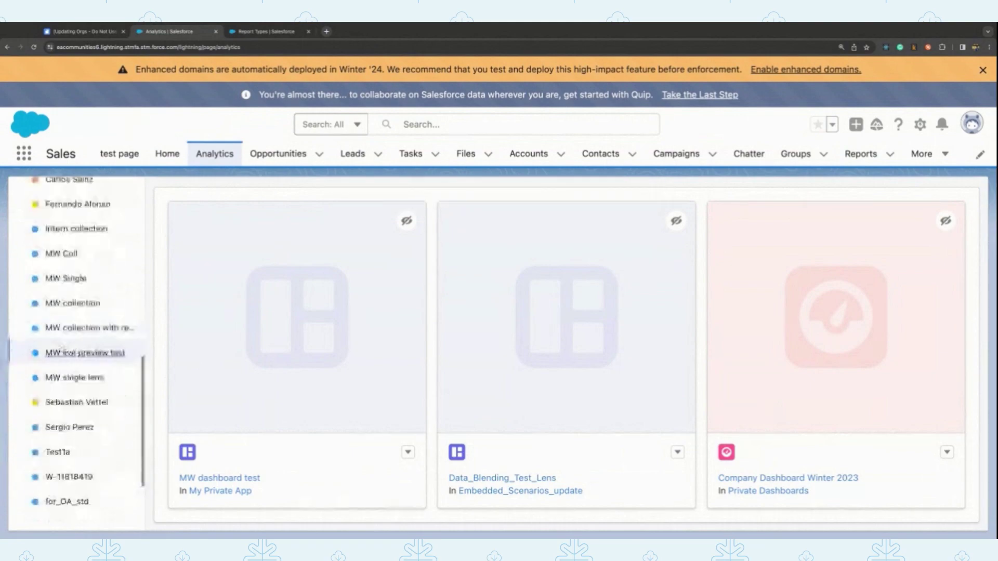
scroll(70, 343, up, 4)
scroll(70, 341, down, 6)
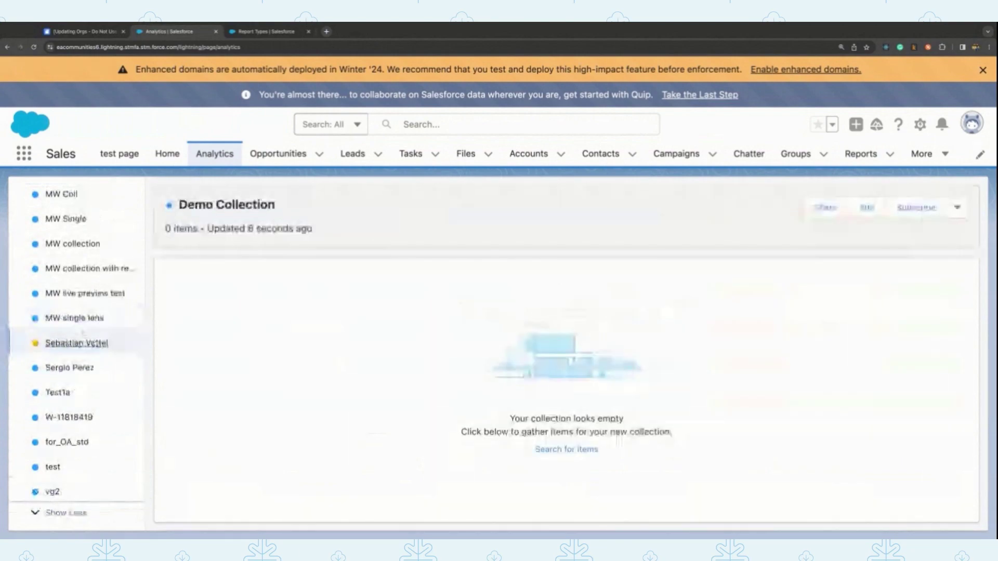
Step: Search for "opp" items that could be added to Demo Collection, and view the collection's sharing options
click(866, 208)
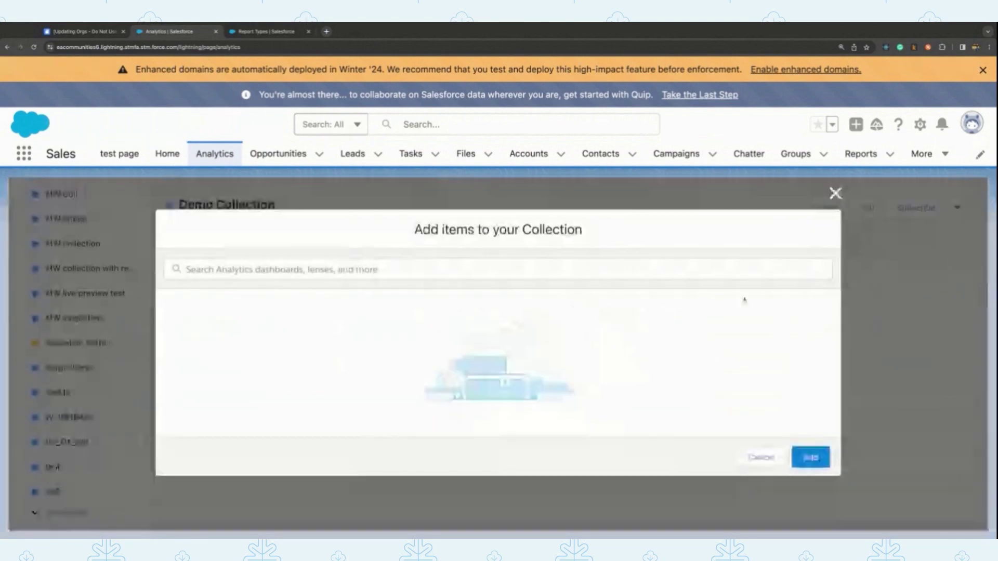
click(479, 273)
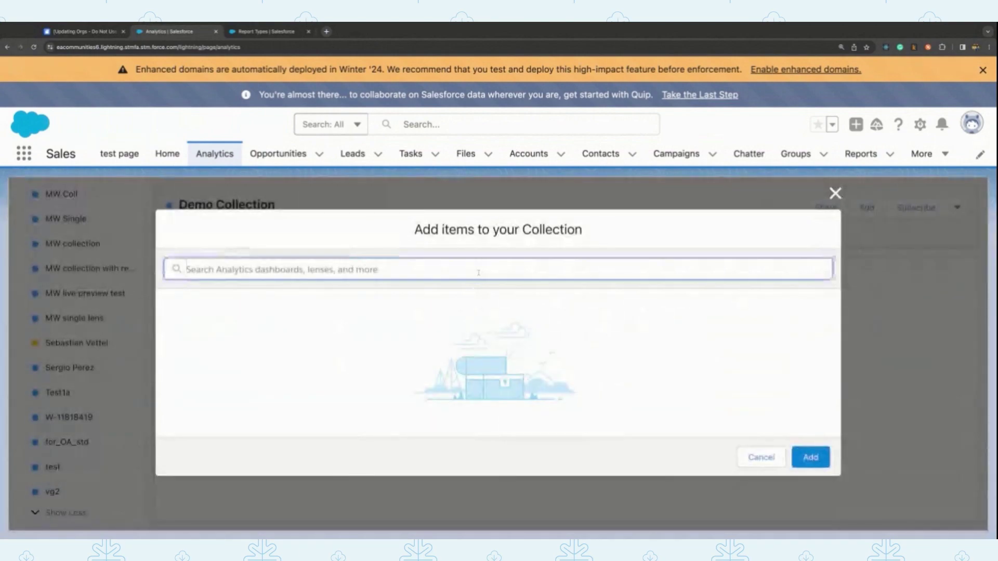
text(opp)
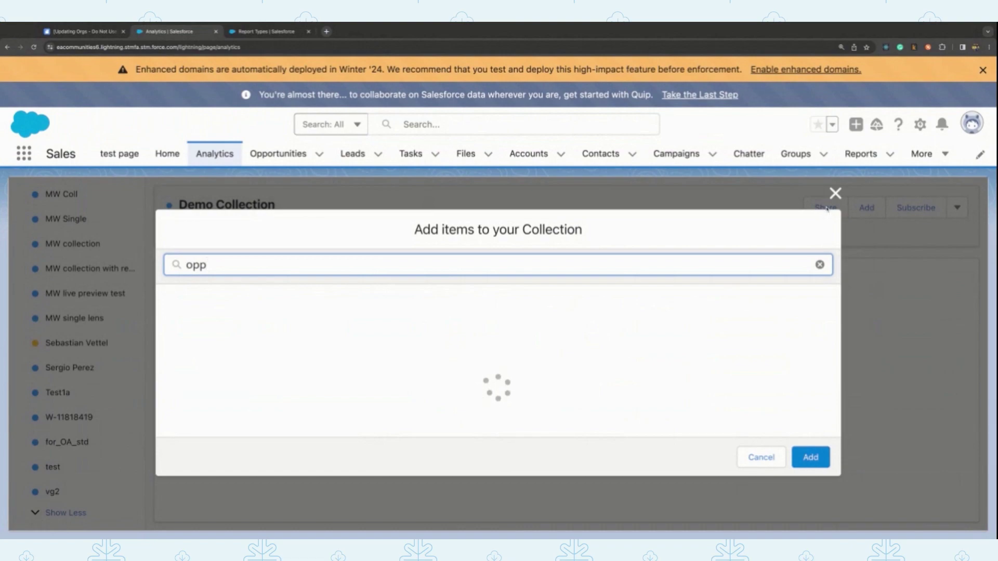
click(835, 193)
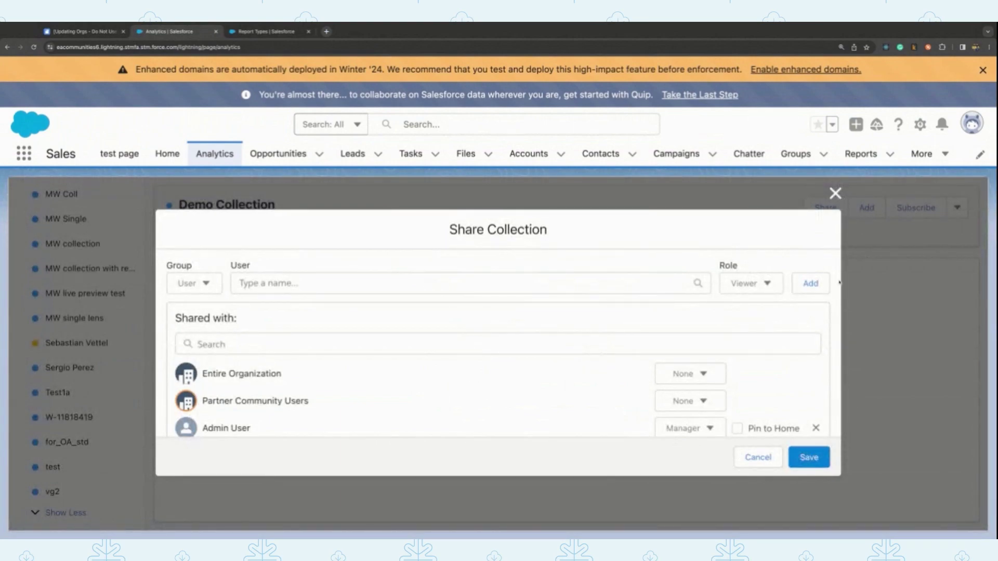
click(835, 192)
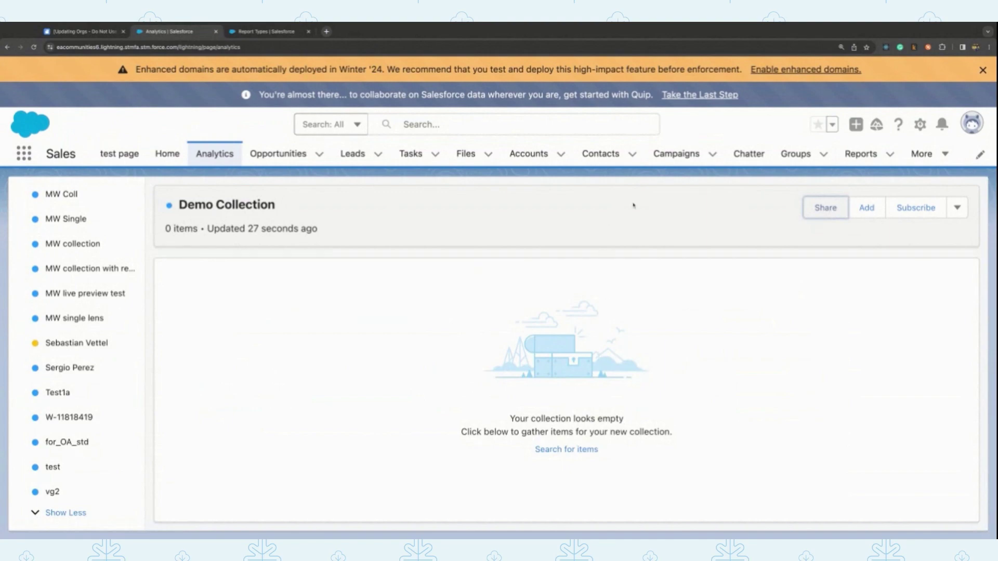
Step: Open the New Opportunities Report from the recent reports and look over its chart and detail rows
click(861, 153)
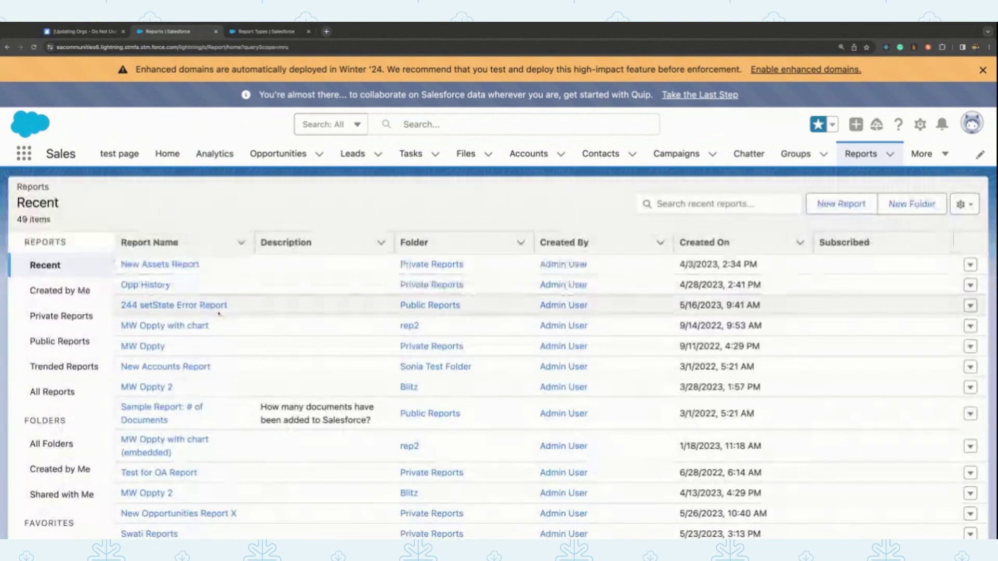
scroll(187, 320, down, 1)
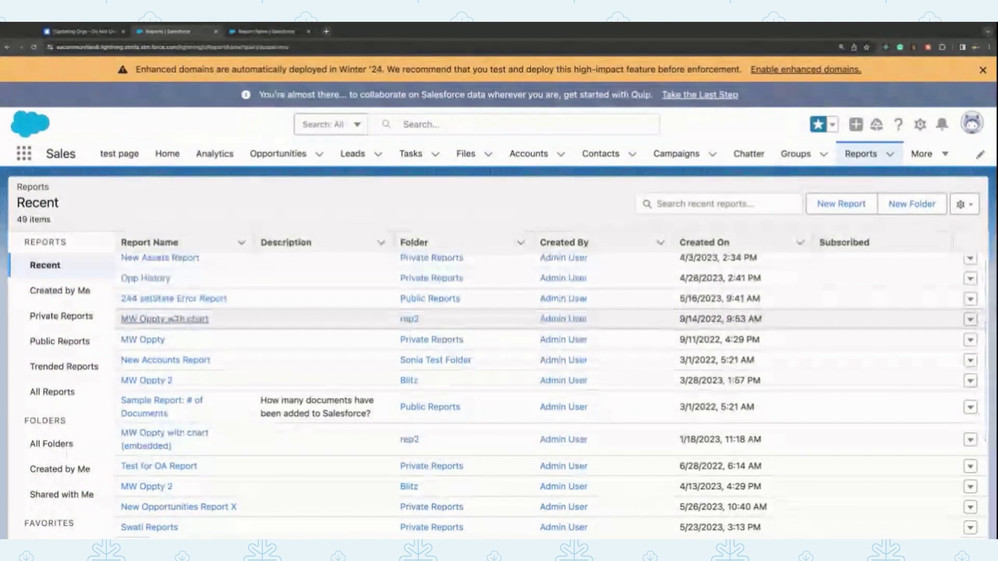
scroll(166, 307, down, 5)
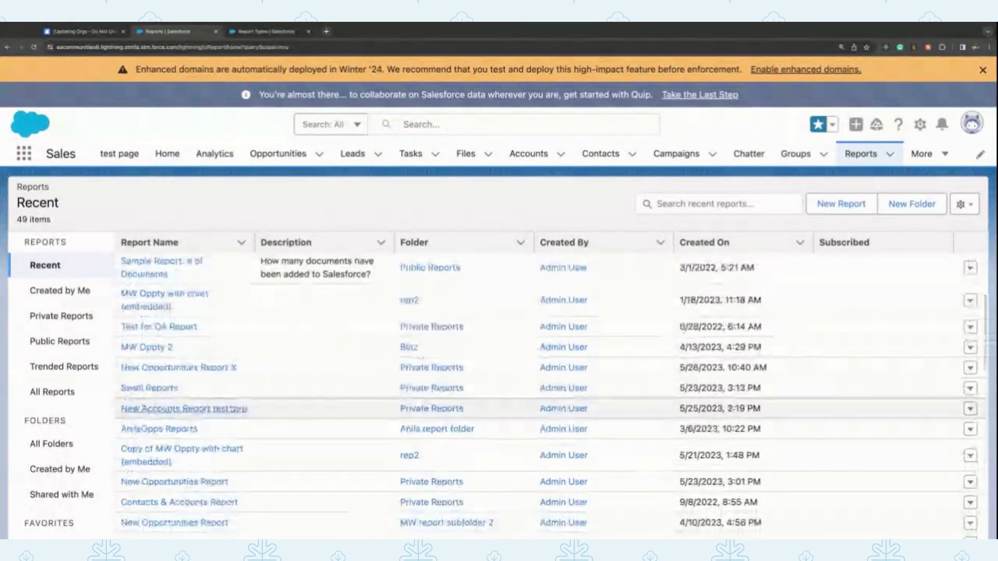
click(185, 481)
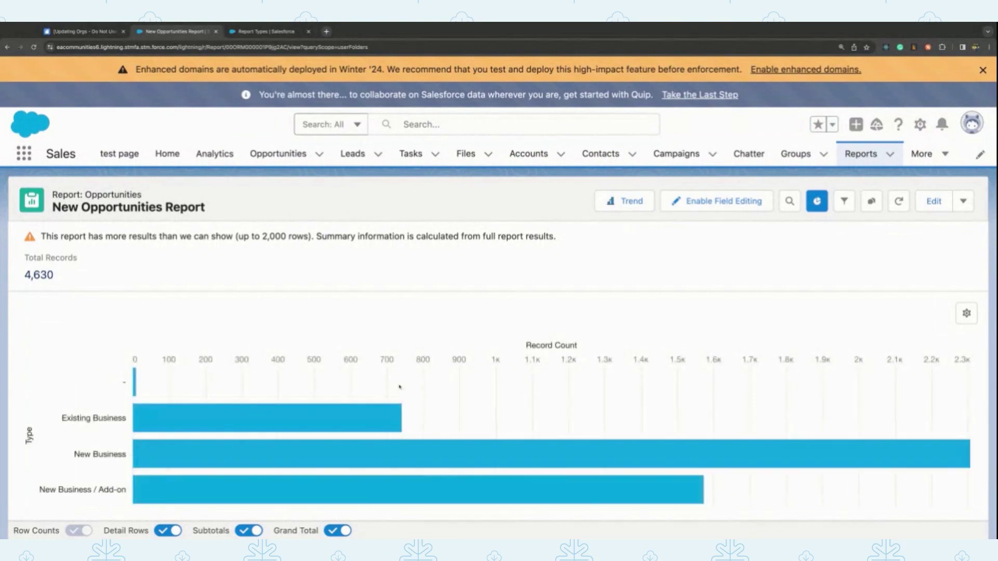
scroll(400, 386, down, 3)
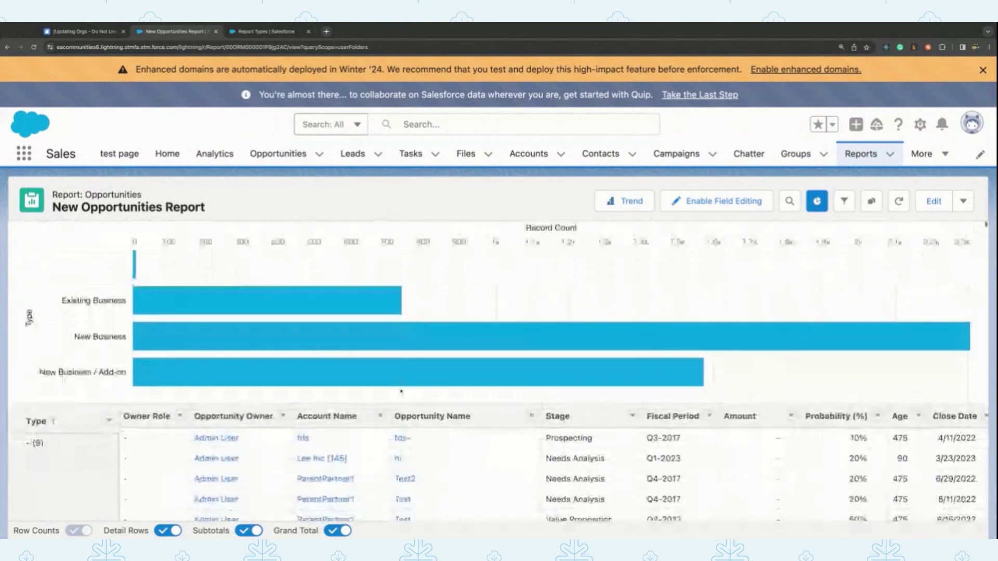
scroll(401, 391, down, 2)
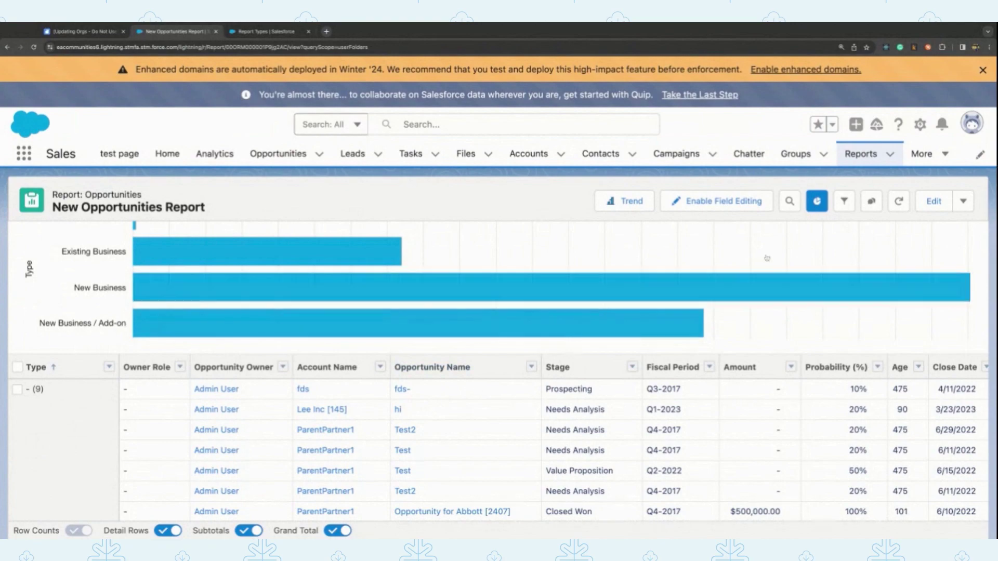
Step: Enable field editing in the report and rename the ParentPartner1 opportunity Test at the Needs Analysis stage to Demo Test
click(691, 213)
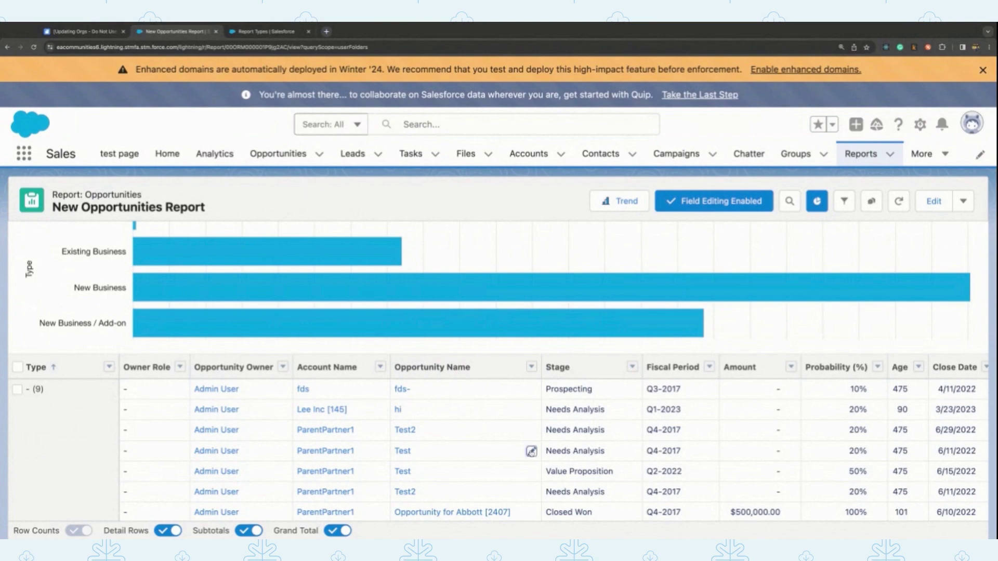
click(531, 451)
double_click(569, 491)
text(Demo Test)
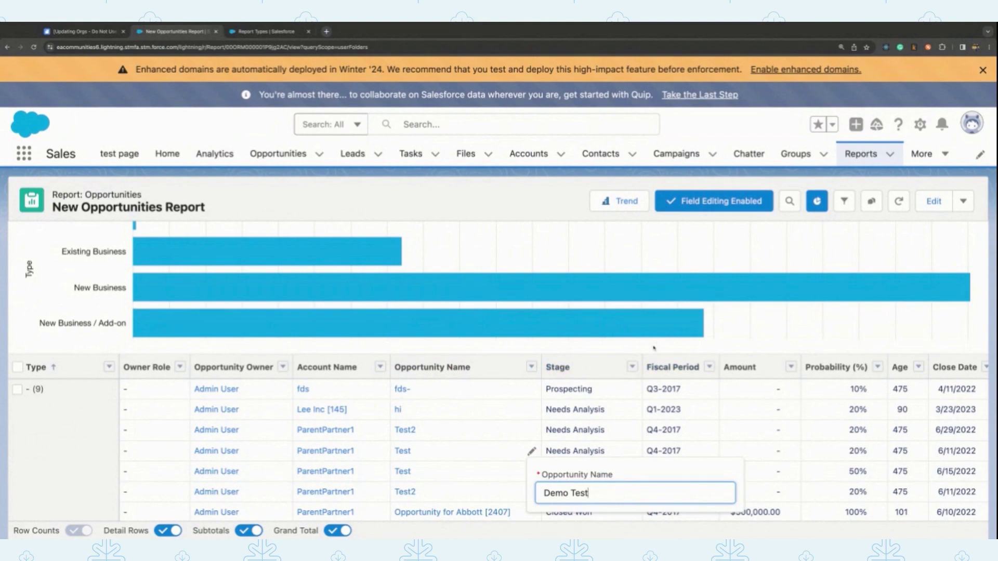
key(Return)
Step: Rename the opportunity "bo-" to Demo Test Again and save the inline edits
scroll(543, 441, down, 3)
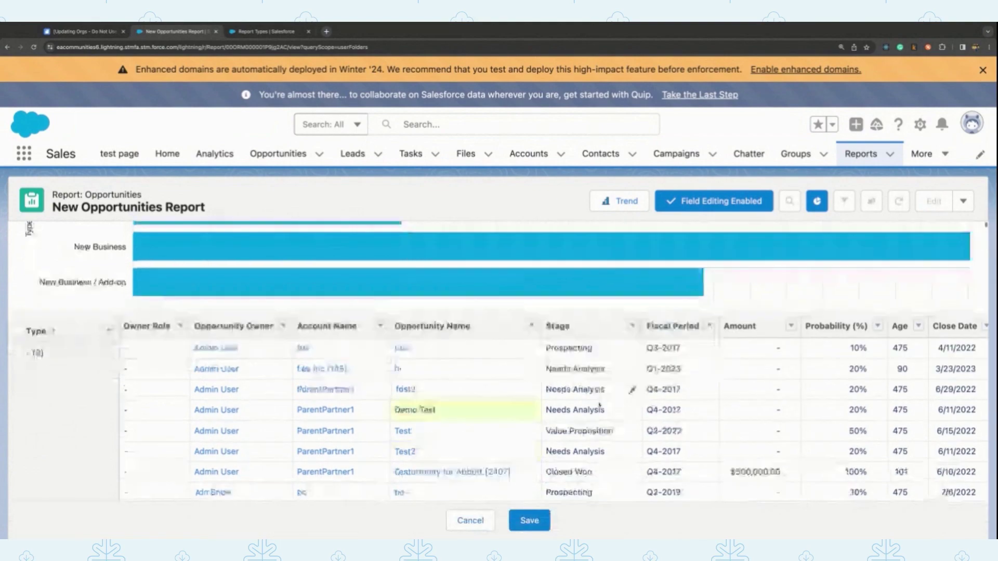
scroll(543, 441, down, 2)
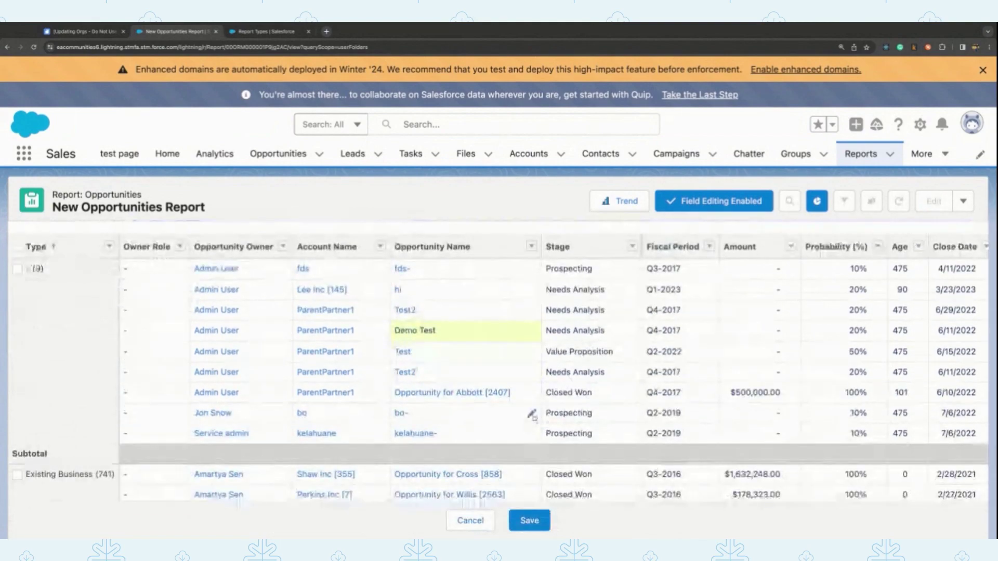
click(532, 415)
key(ctrl+a)
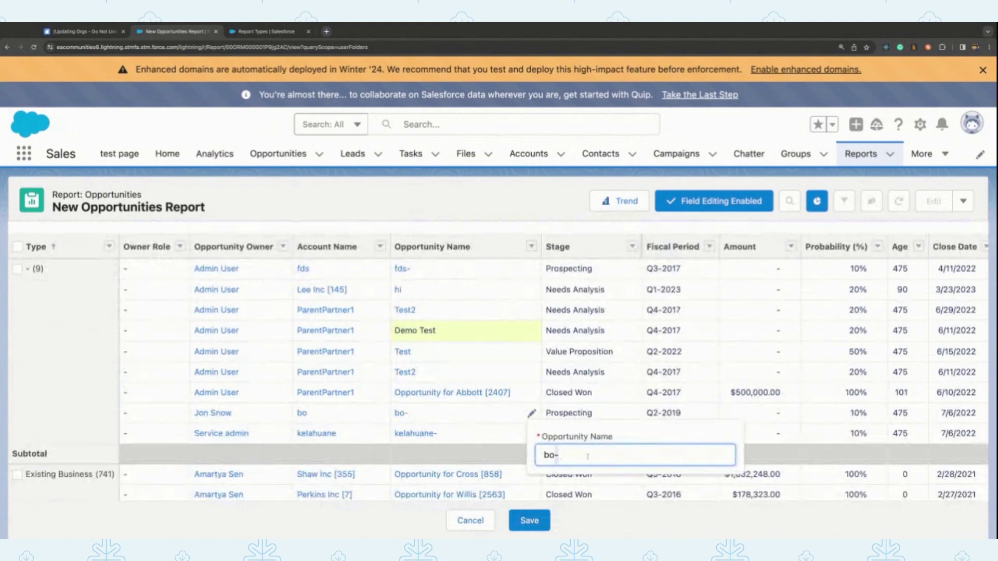
text(Demo Test Again)
click(679, 407)
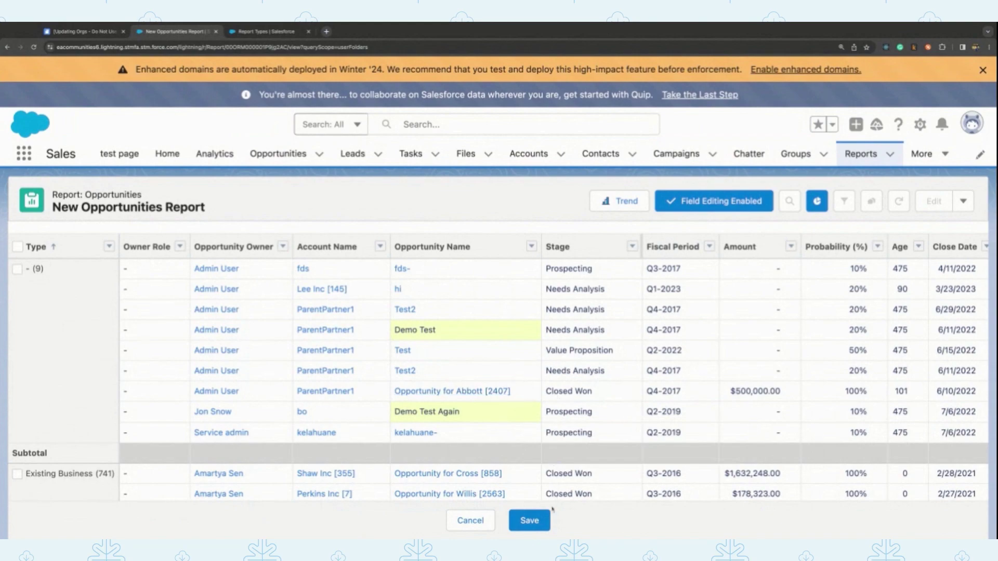
click(538, 527)
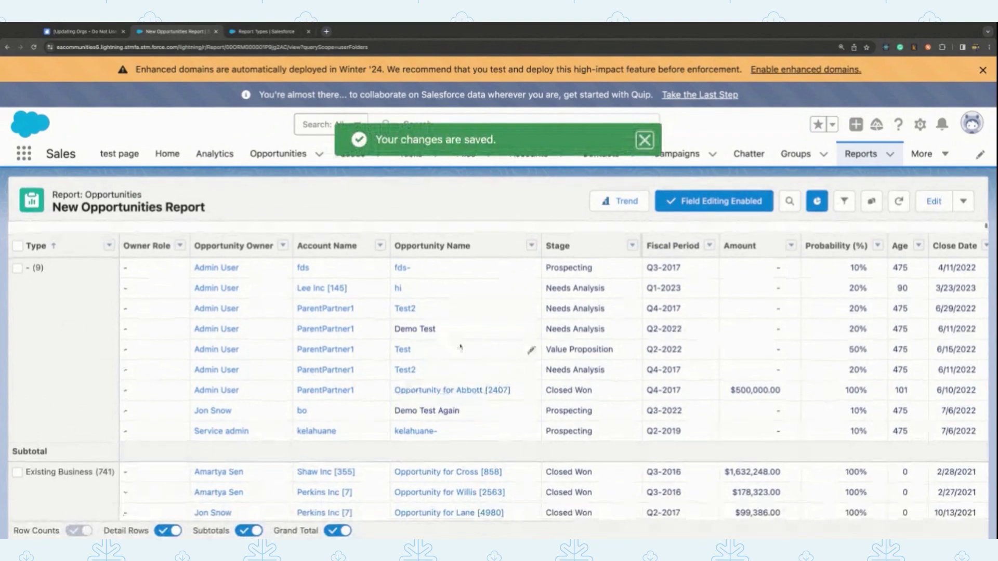
Step: Add the report to a new dashboard named Demo Dashboard, inserting its chart with the chart settings from the report
scroll(507, 430, down, 1)
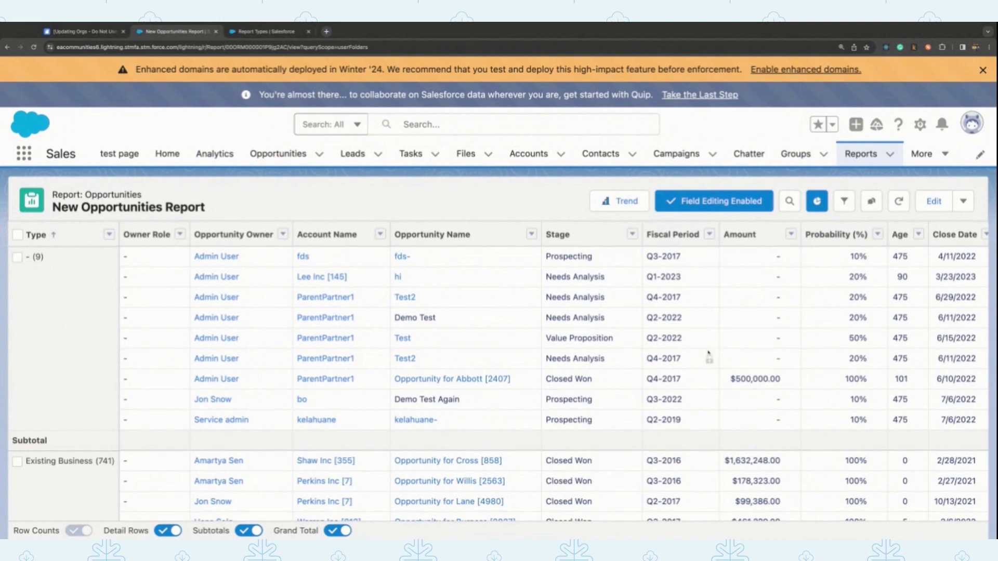
scroll(711, 363, down, 1)
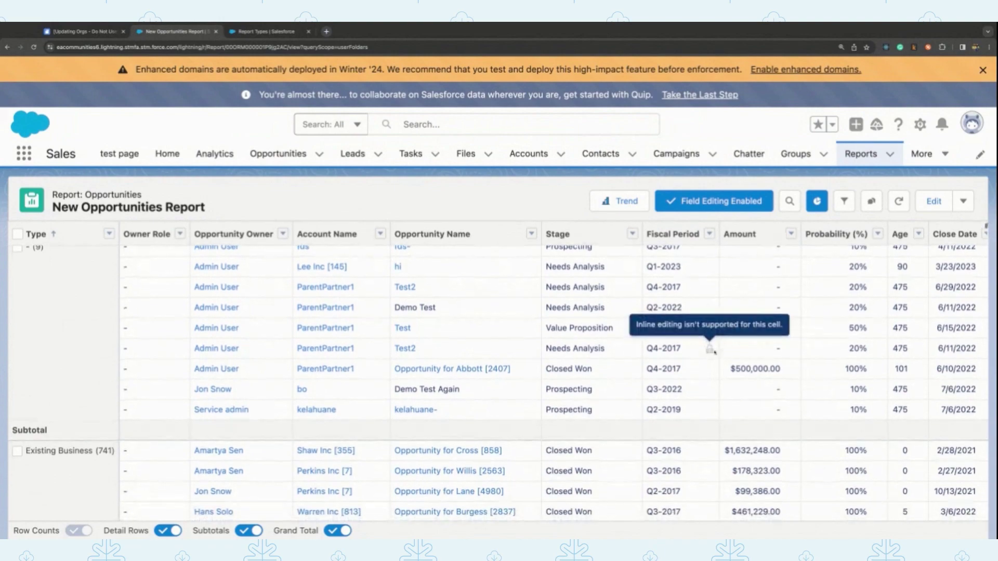
click(963, 202)
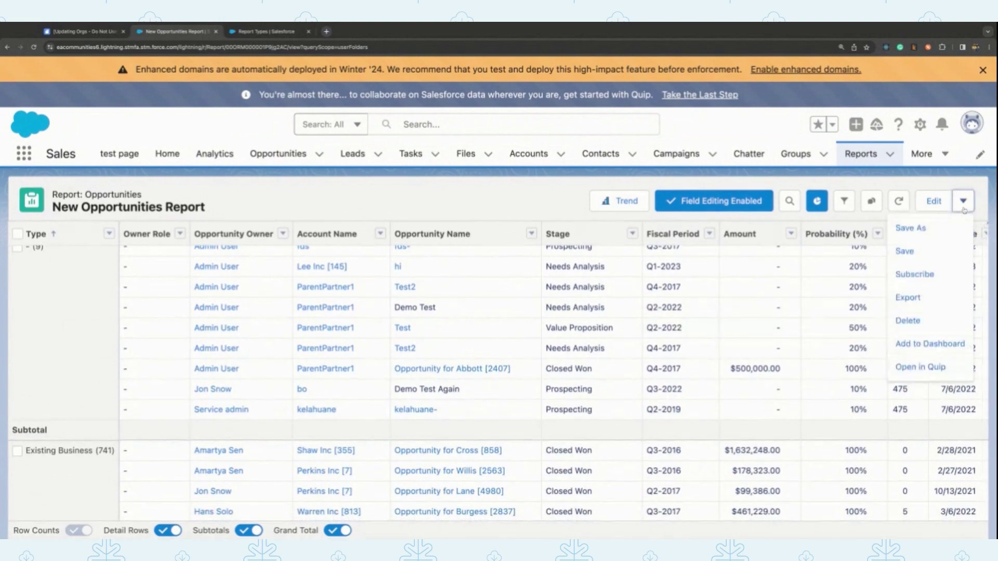
click(929, 345)
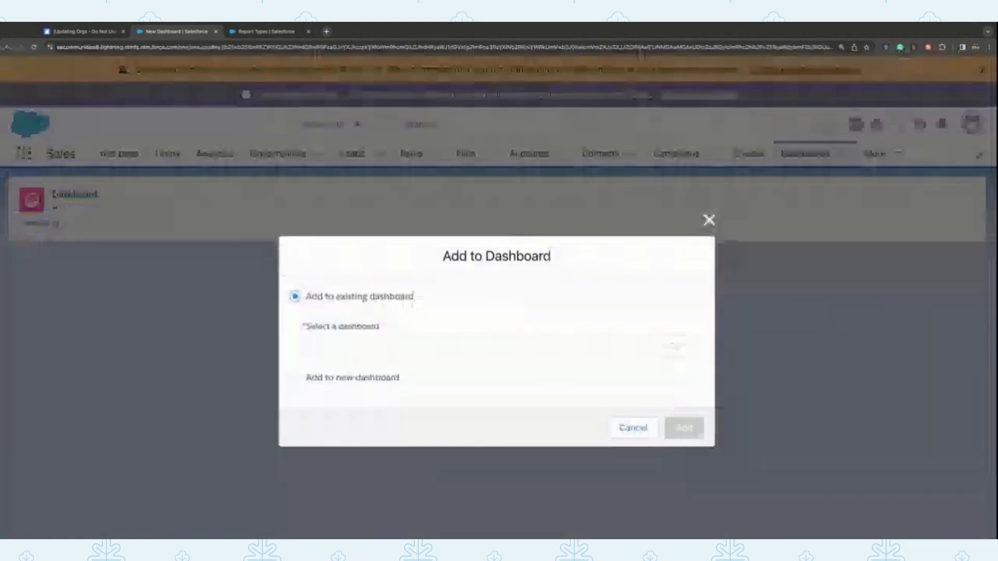
click(354, 378)
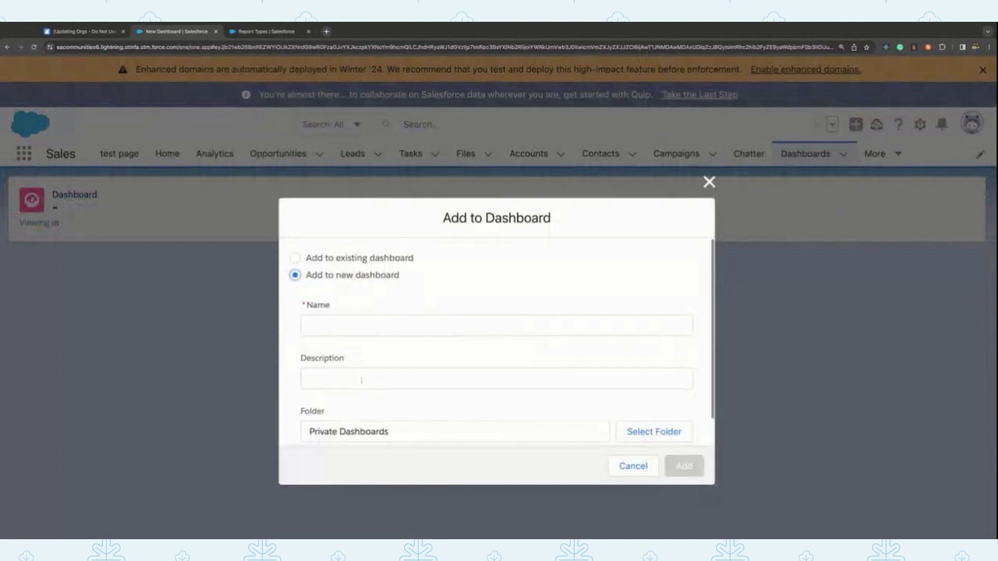
click(373, 327)
text(De)
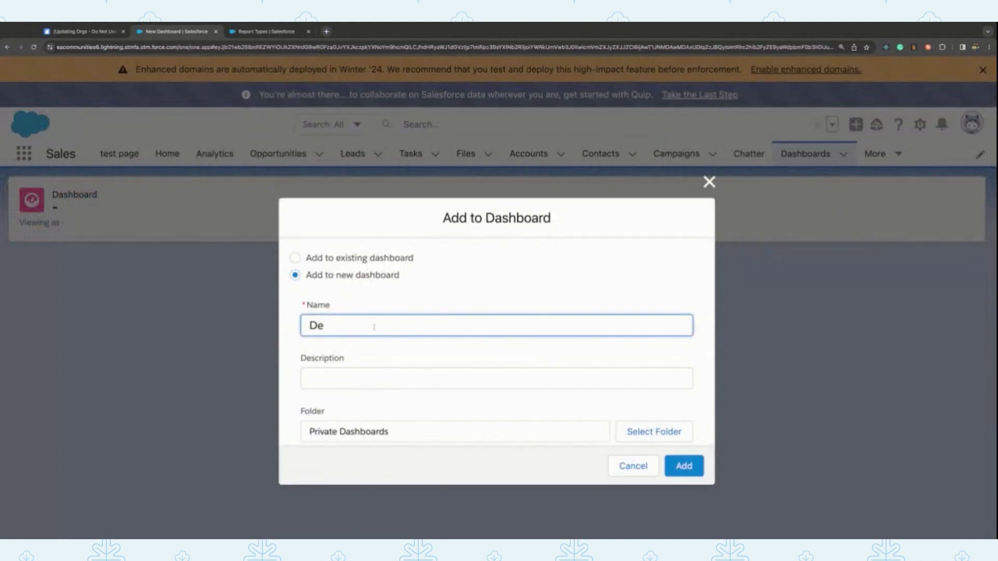
text(mo Dashboard)
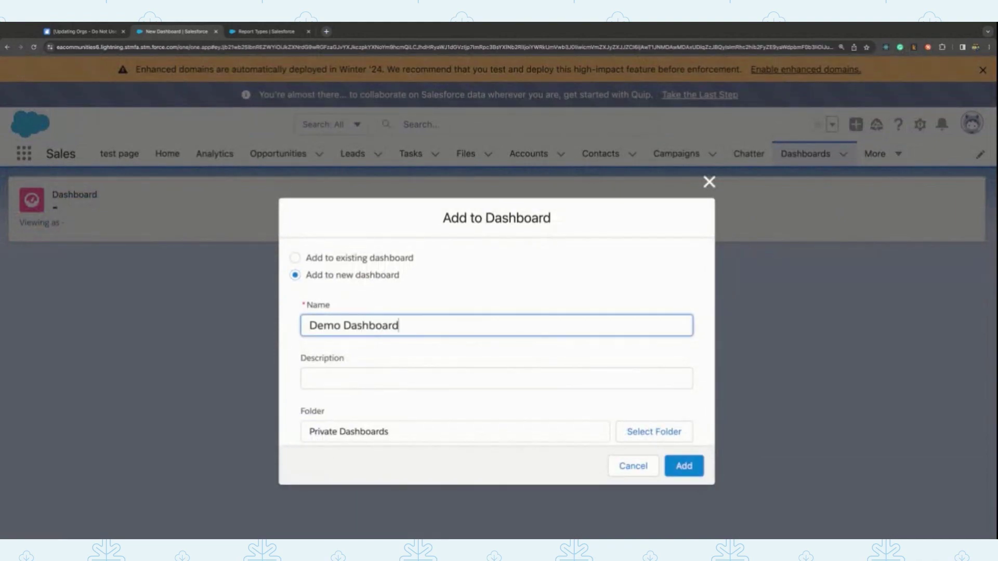
click(682, 465)
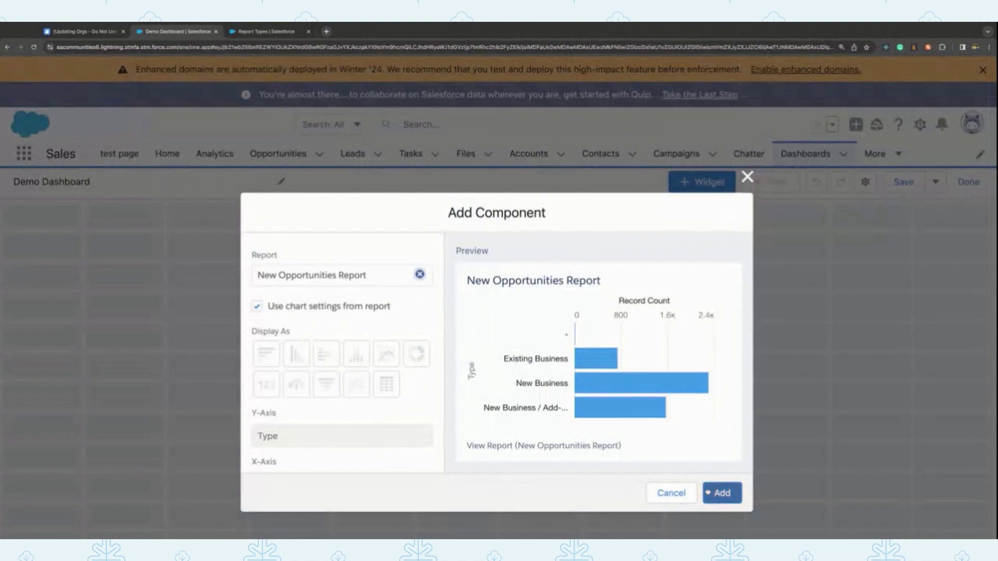
click(712, 492)
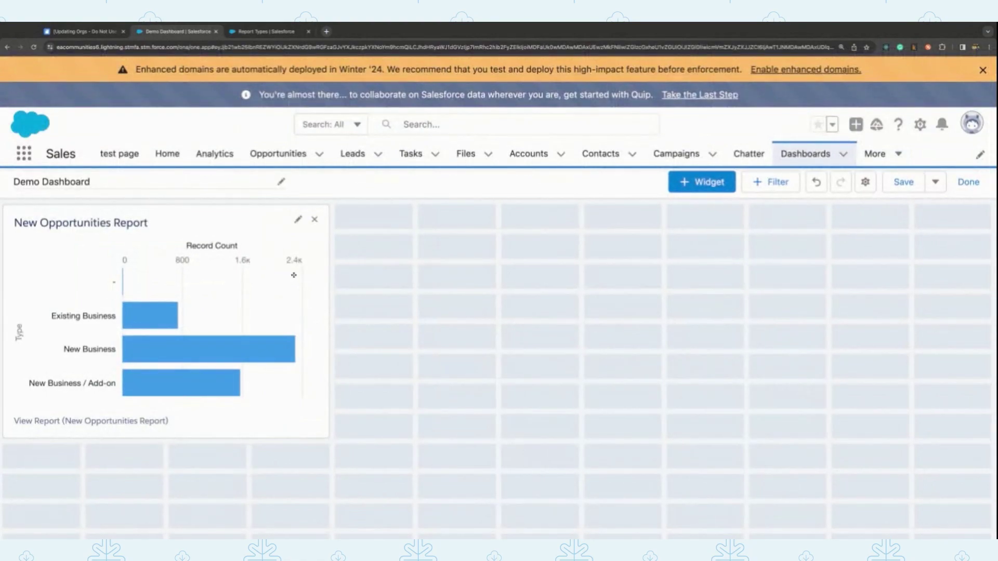
Step: Add a text widget with the centred text "Performant Dashboards" to the dashboard
click(689, 185)
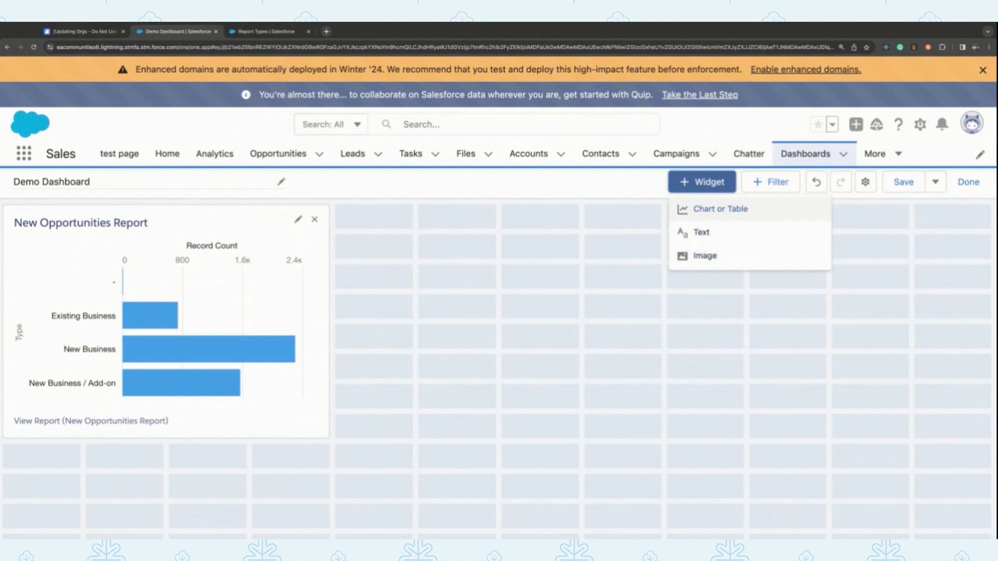
click(709, 232)
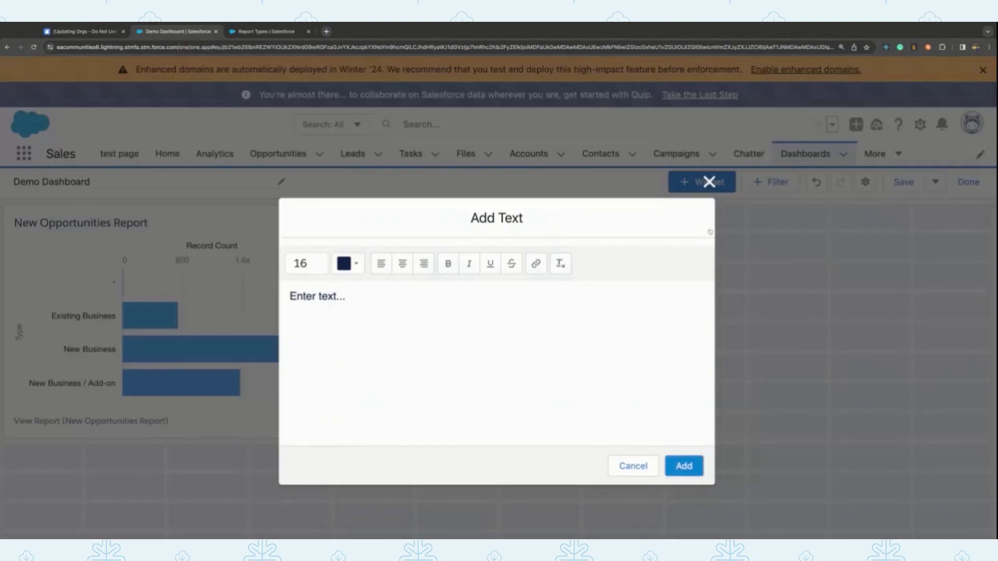
triple_click(430, 304)
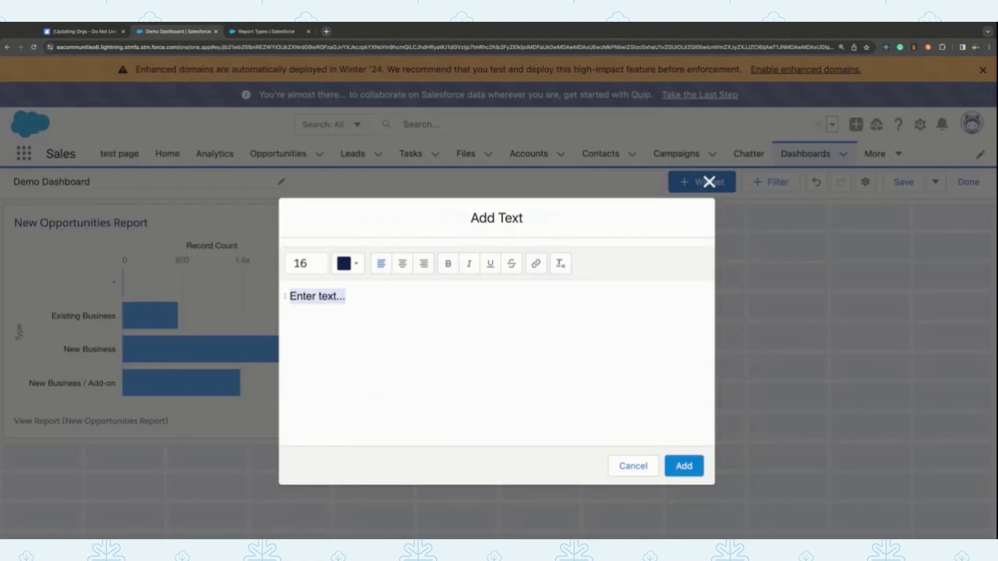
text(Performa)
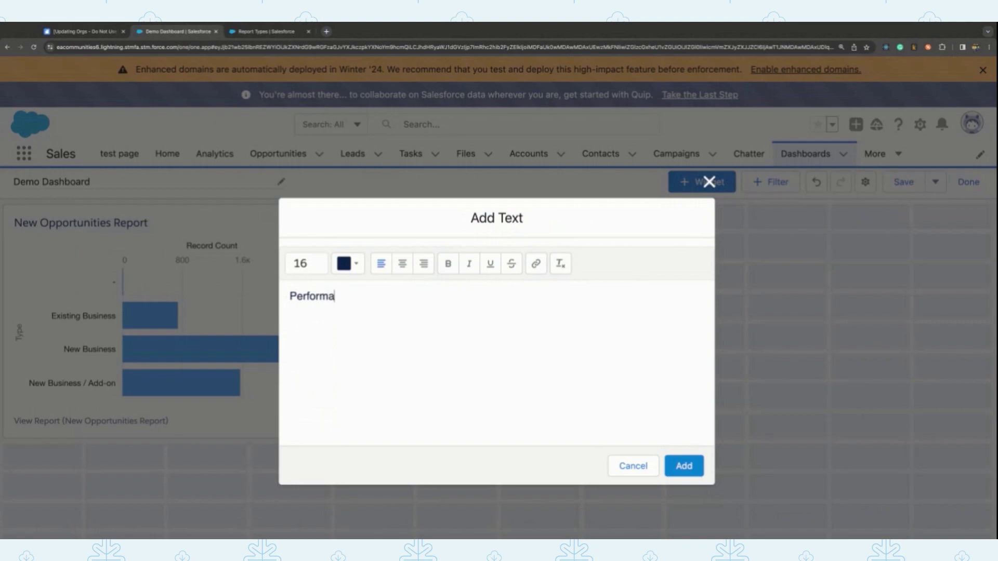
text(nt Dashboards)
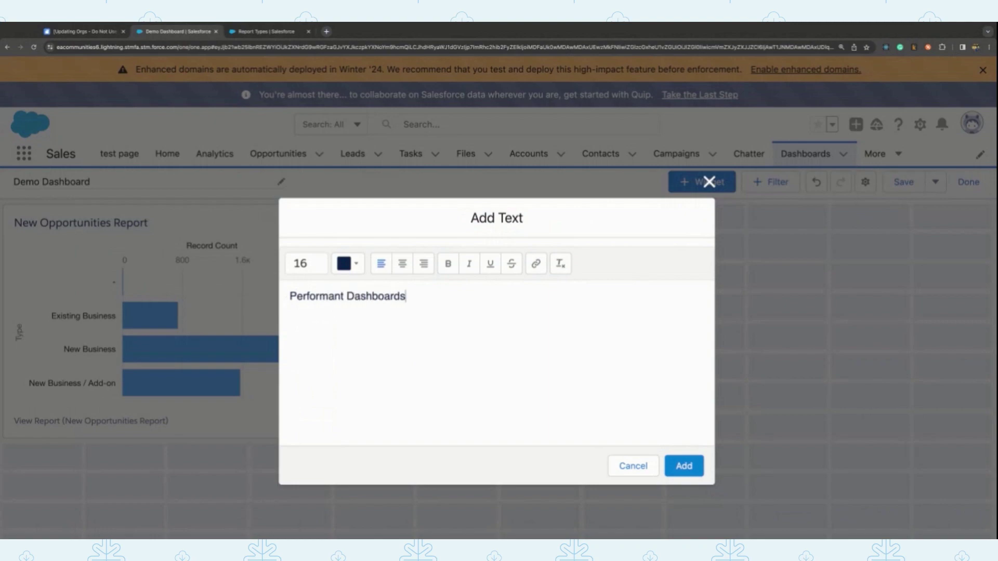
click(400, 266)
click(355, 265)
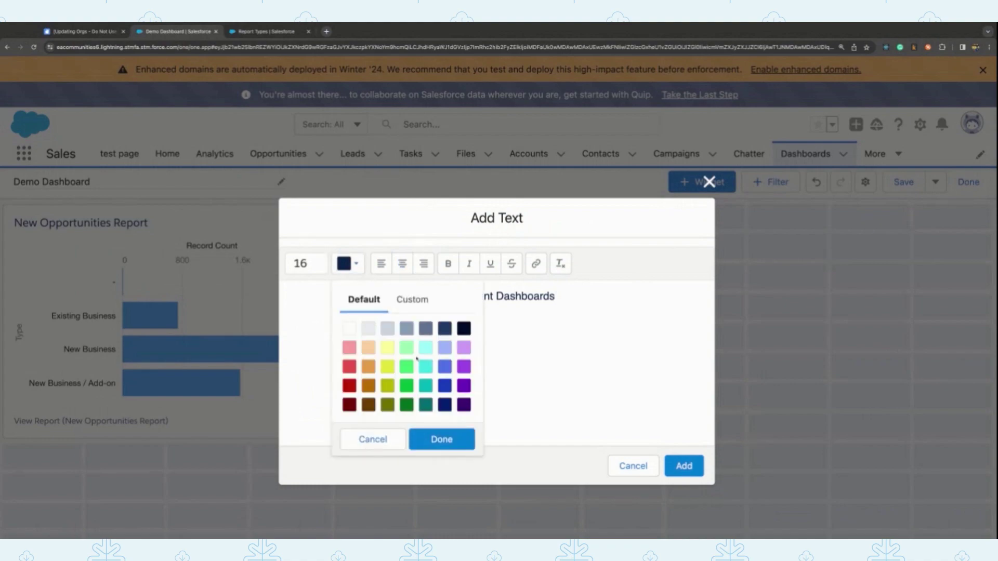
click(389, 368)
click(542, 340)
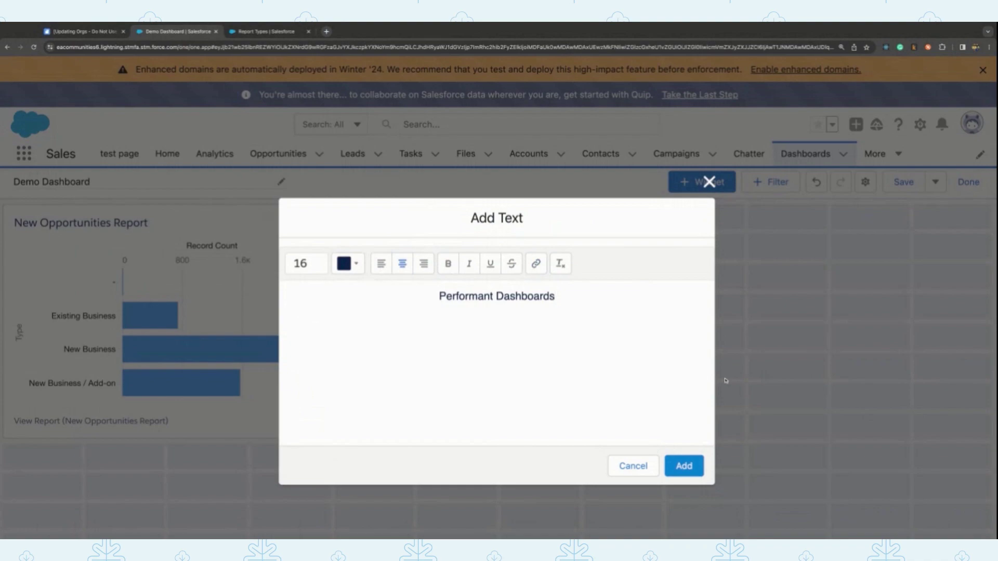
click(684, 460)
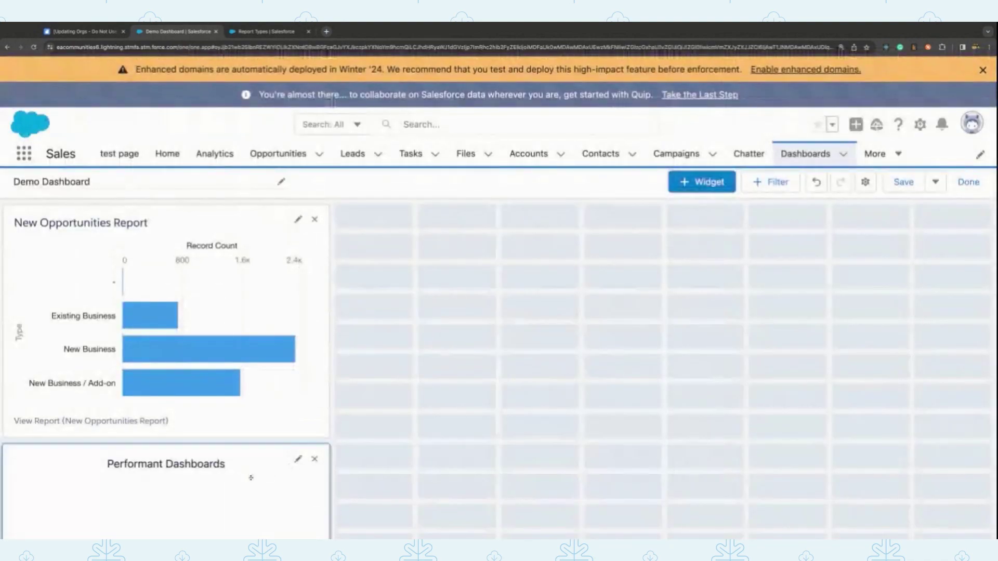
Step: Move the Performant Dashboards text widget beside the chart and shrink it to three columns by three rows
drag(249, 475, 601, 301)
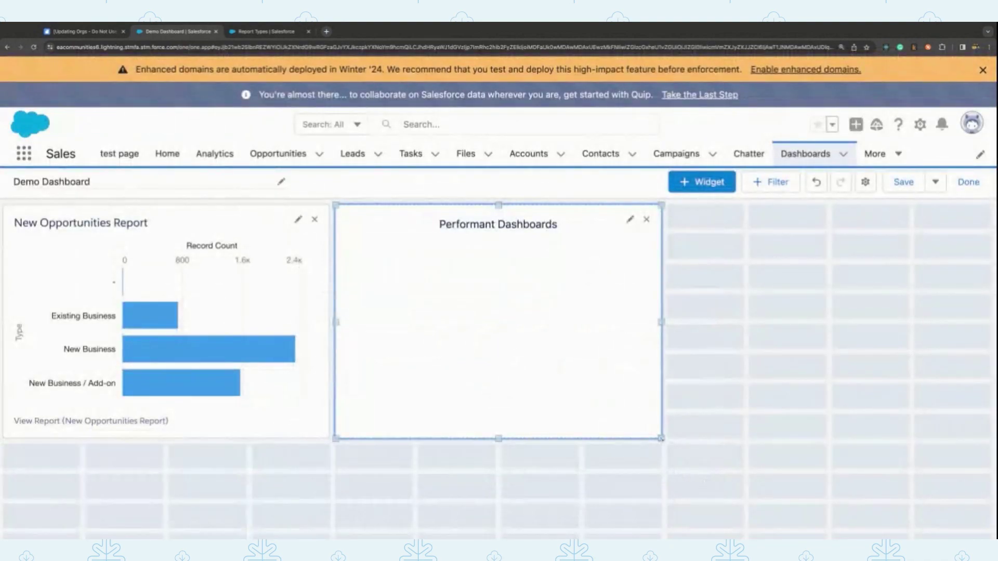
drag(661, 438, 573, 291)
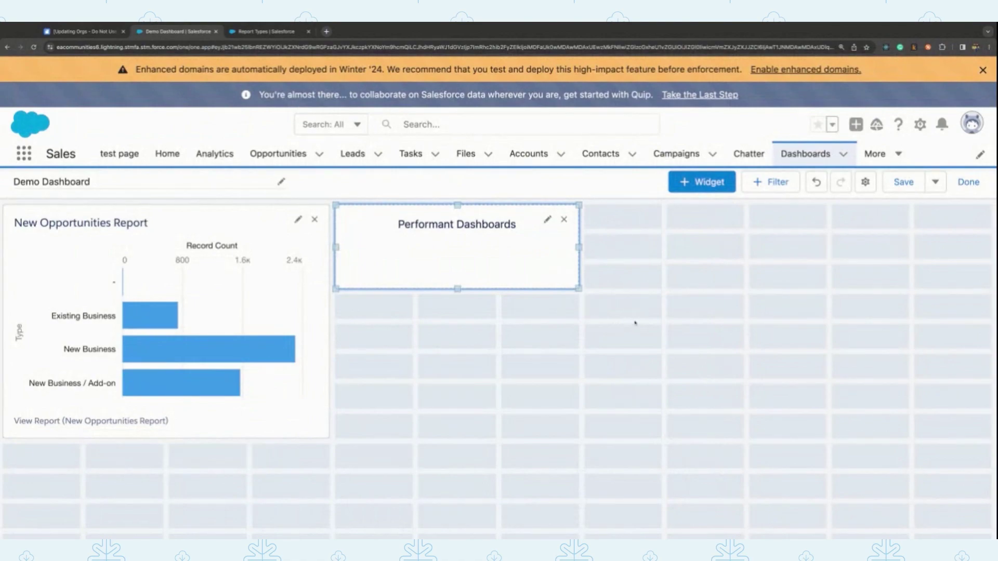
Step: Start a new image widget for the dashboard and upload salesforce.gif as its image
click(702, 184)
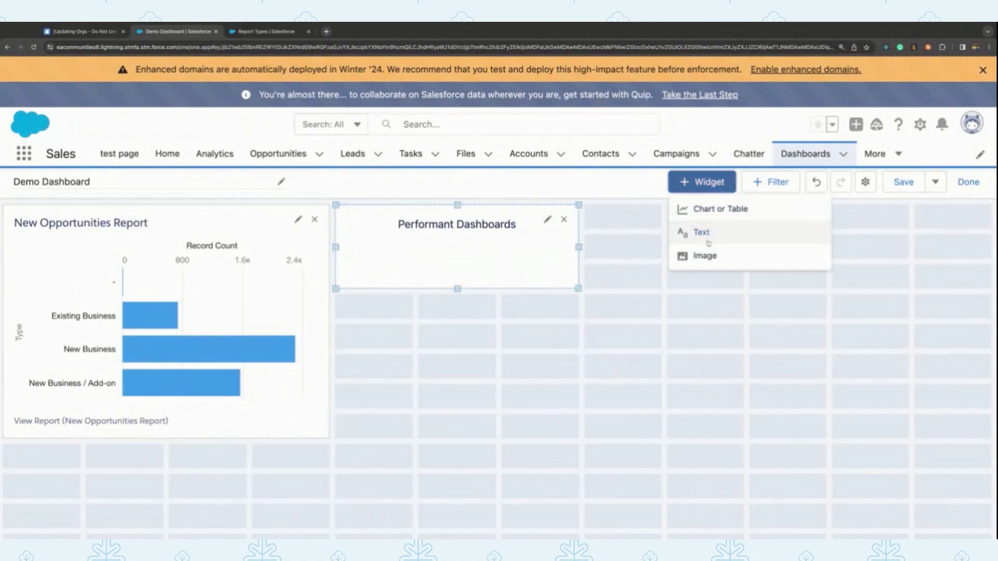
click(700, 257)
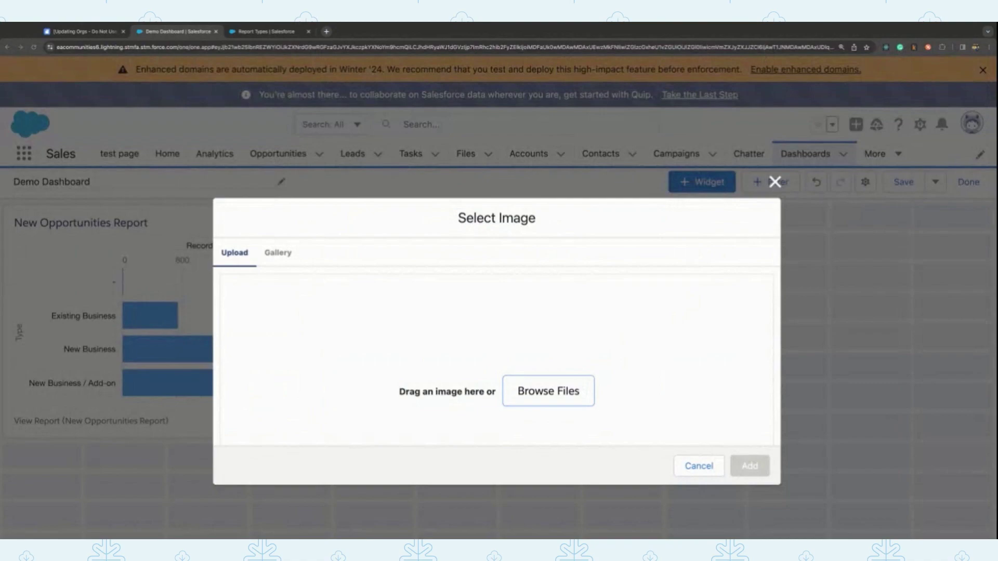
key(Return)
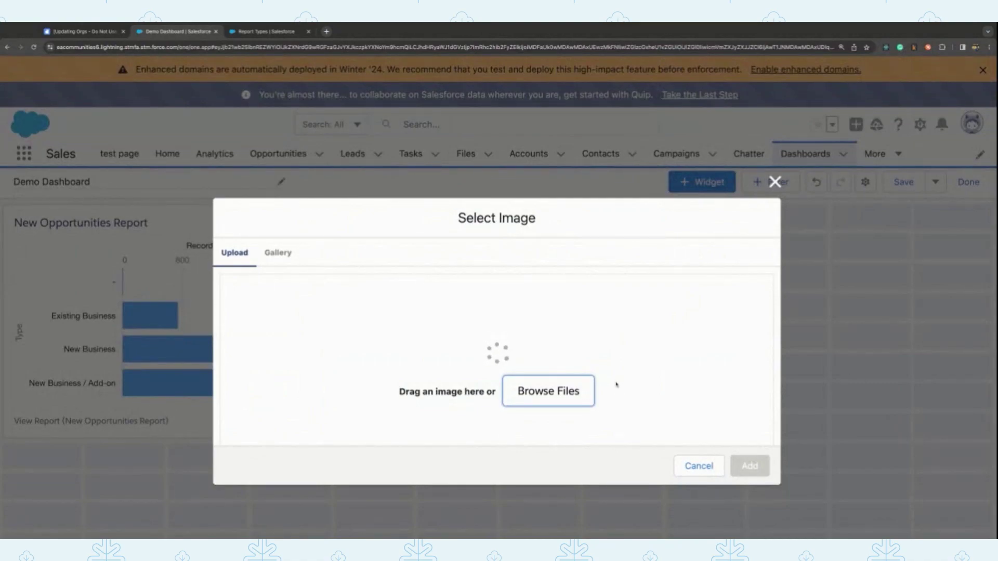
scroll(618, 387, down, 3)
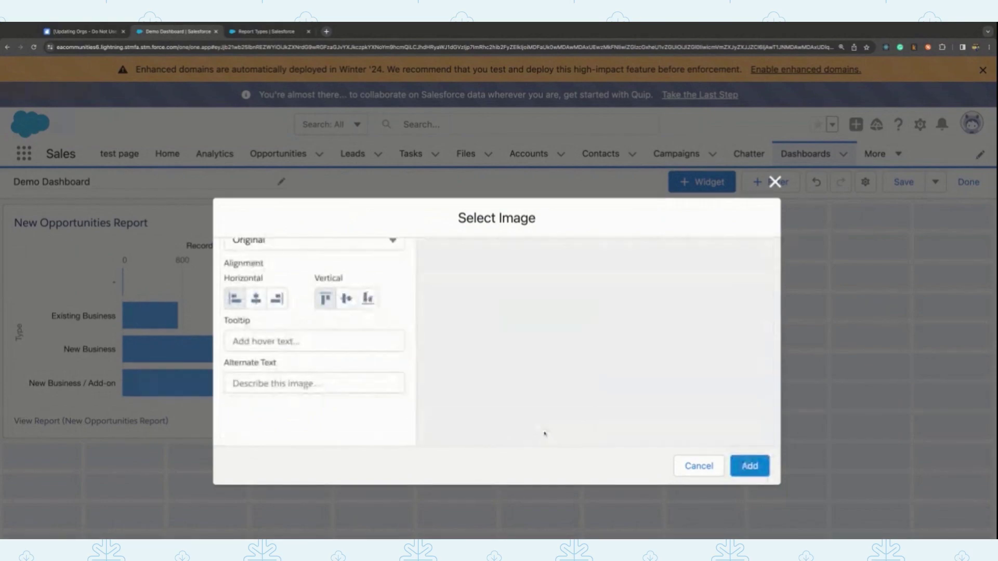
scroll(467, 410, up, 1)
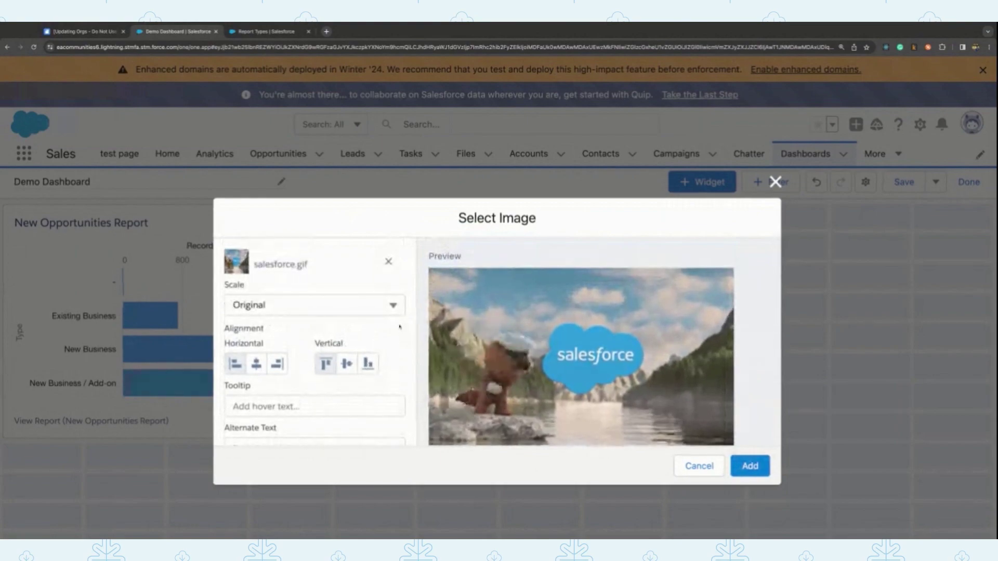
Step: Set the image scale to Fit Width after trying Stretch, and add the image to the dashboard
click(391, 307)
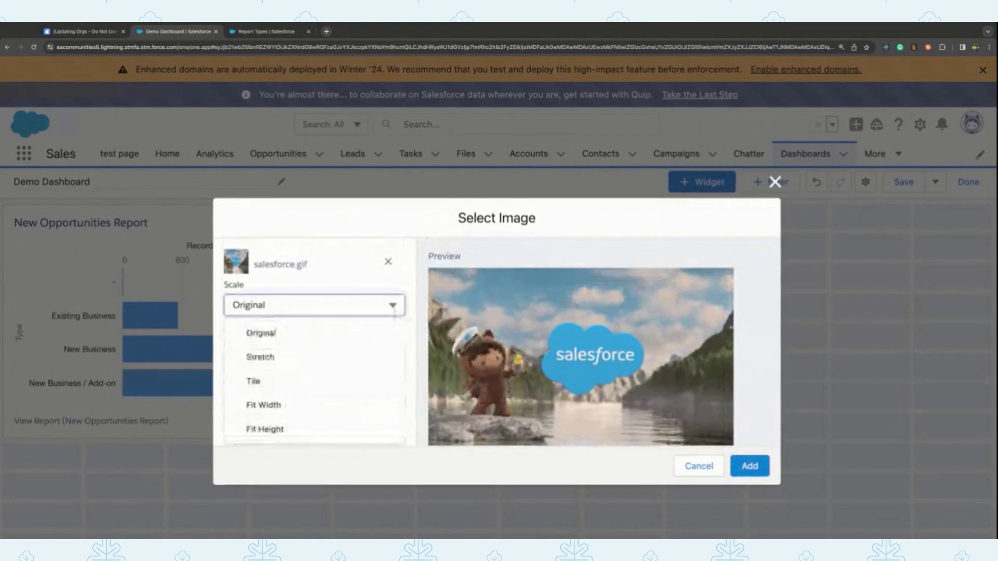
click(335, 359)
click(312, 305)
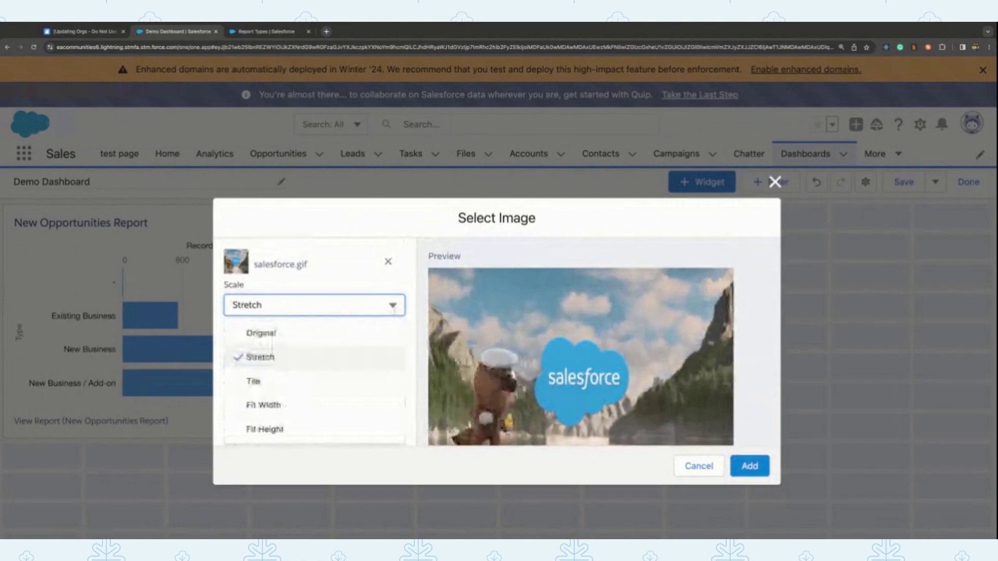
click(270, 403)
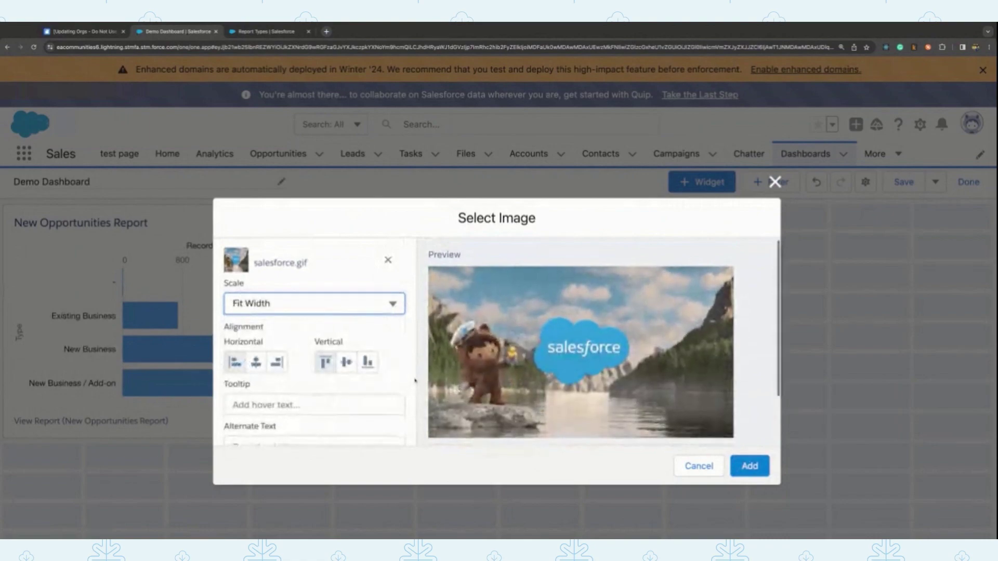
scroll(333, 364, down, 2)
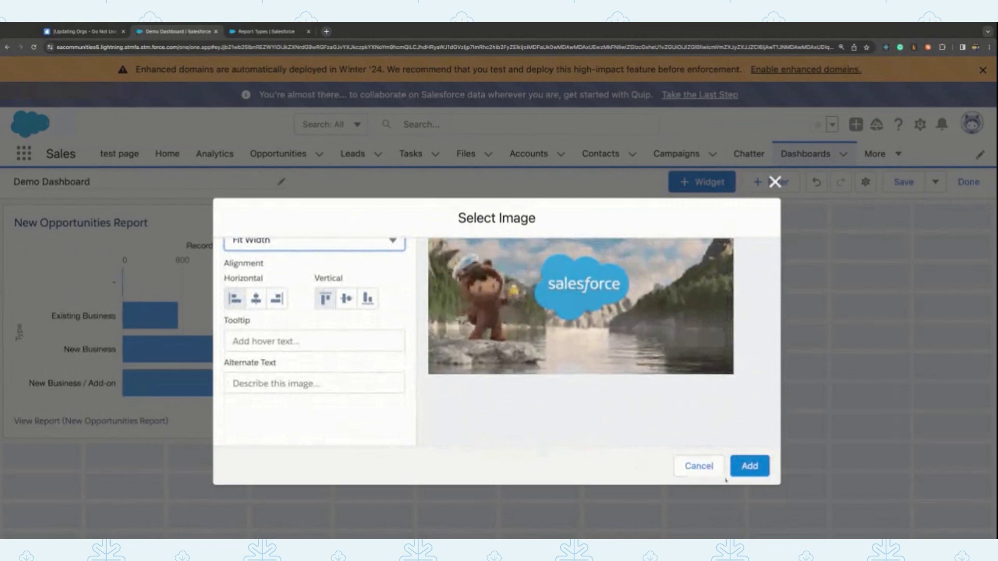
click(756, 467)
Step: Reduce the Salesforce image widget's height and place it directly below the Performant Dashboards text widget
scroll(429, 377, down, 5)
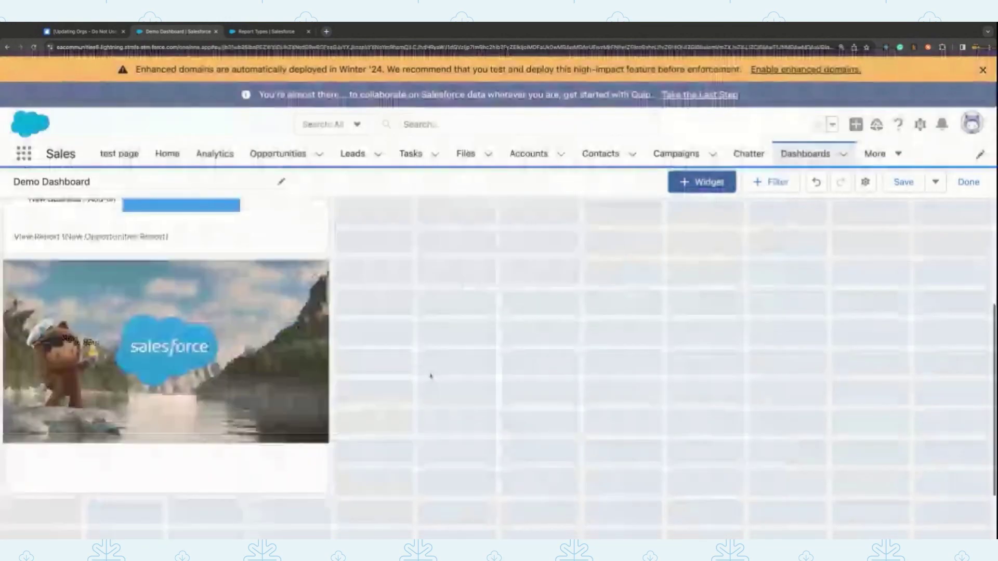
drag(330, 427, 321, 400)
scroll(316, 365, up, 4)
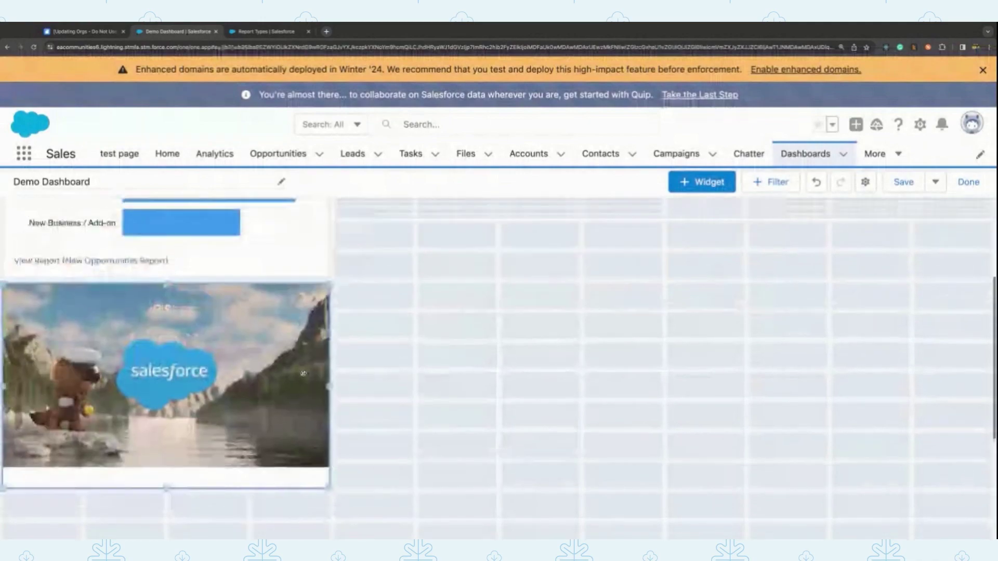
drag(276, 439, 704, 328)
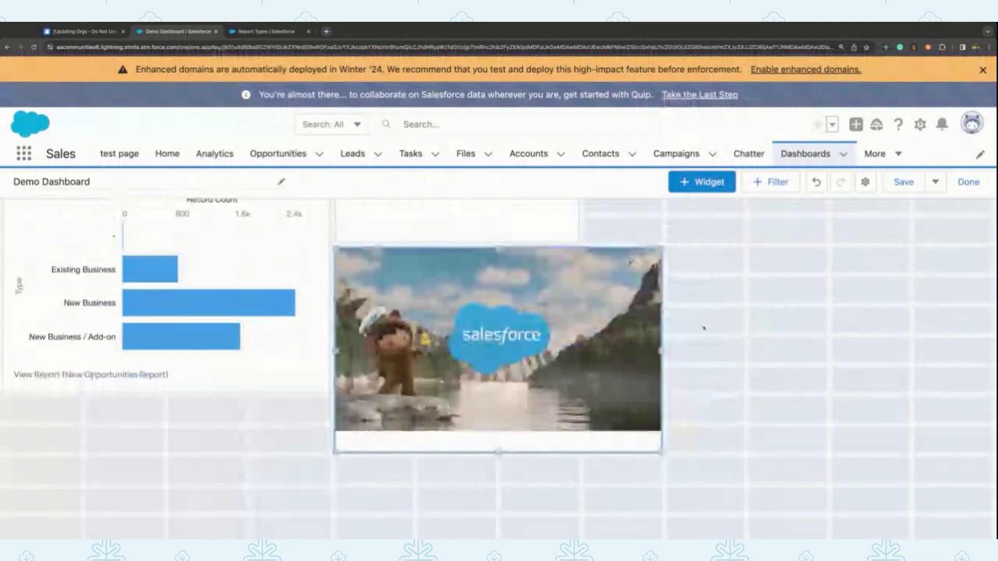
scroll(796, 343, up, 1)
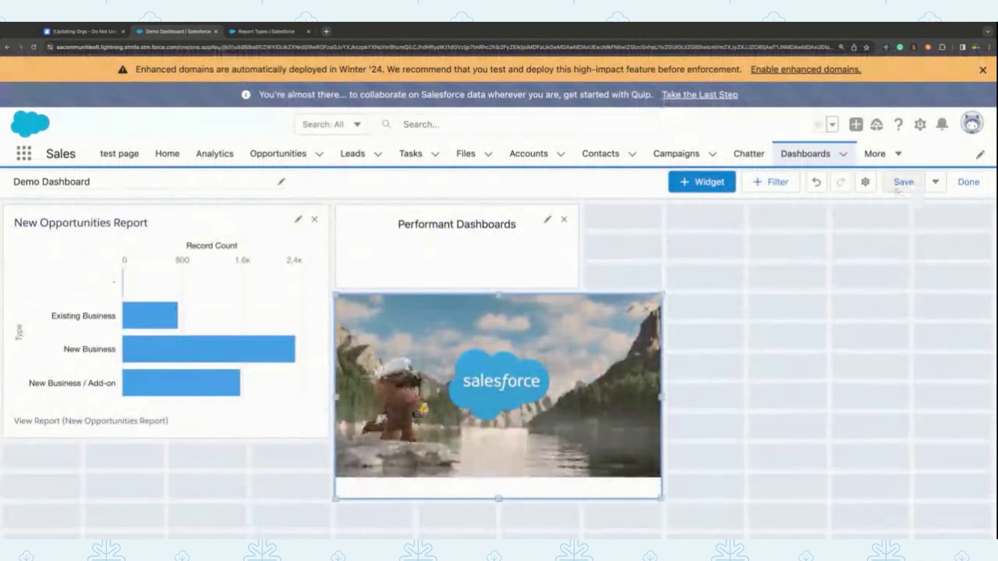
Step: Finish editing Demo Dashboard and save the changes
click(962, 183)
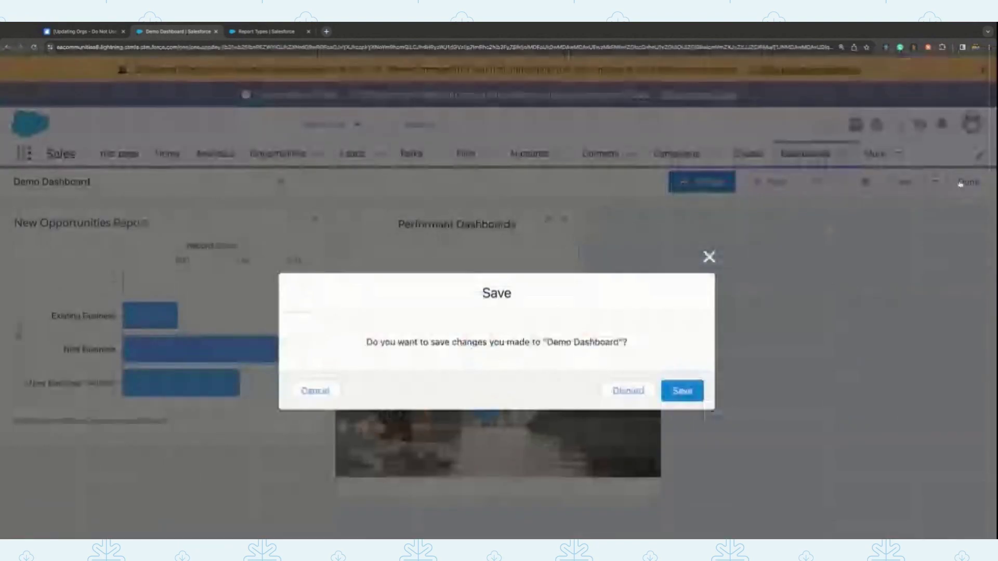
click(633, 393)
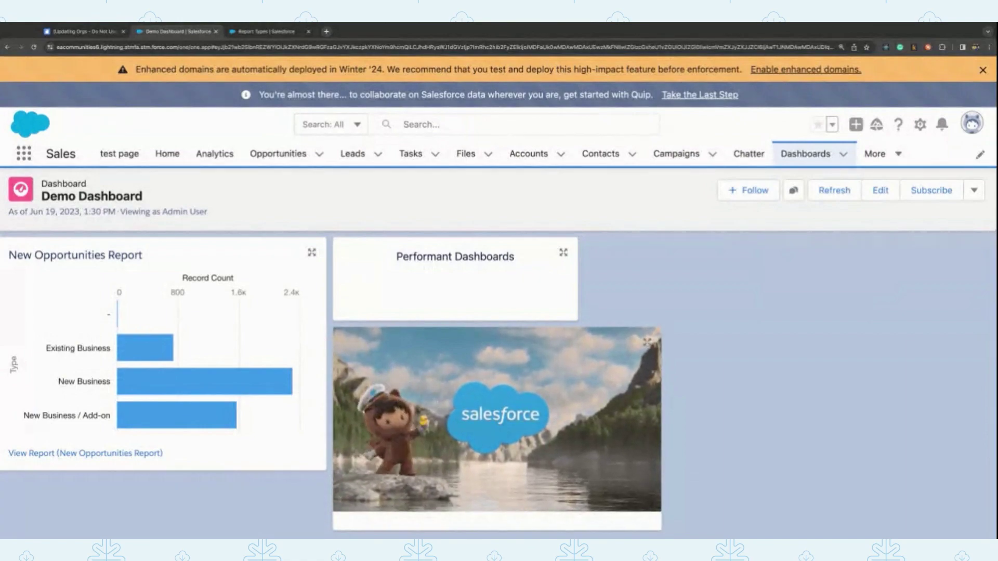
click(974, 191)
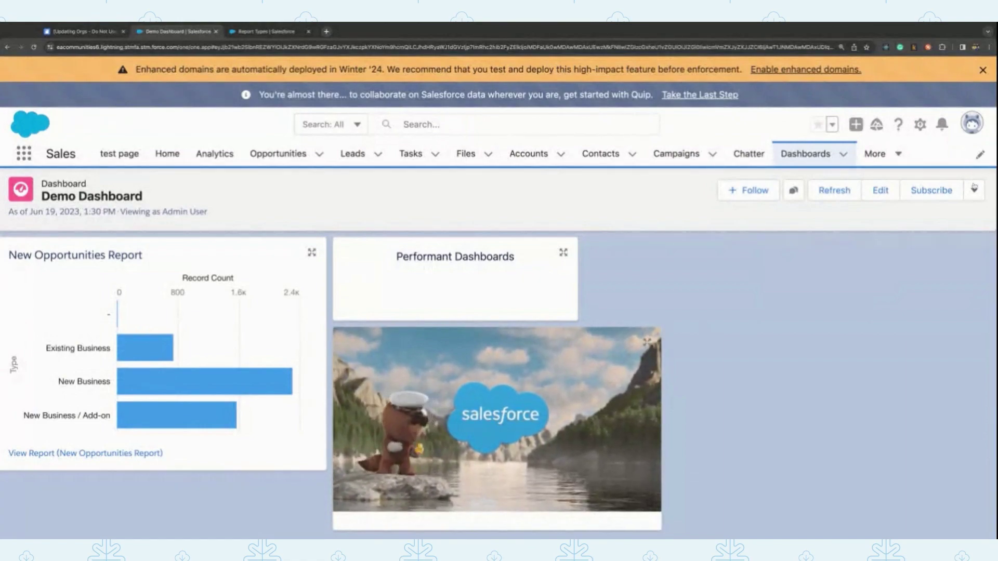
click(705, 222)
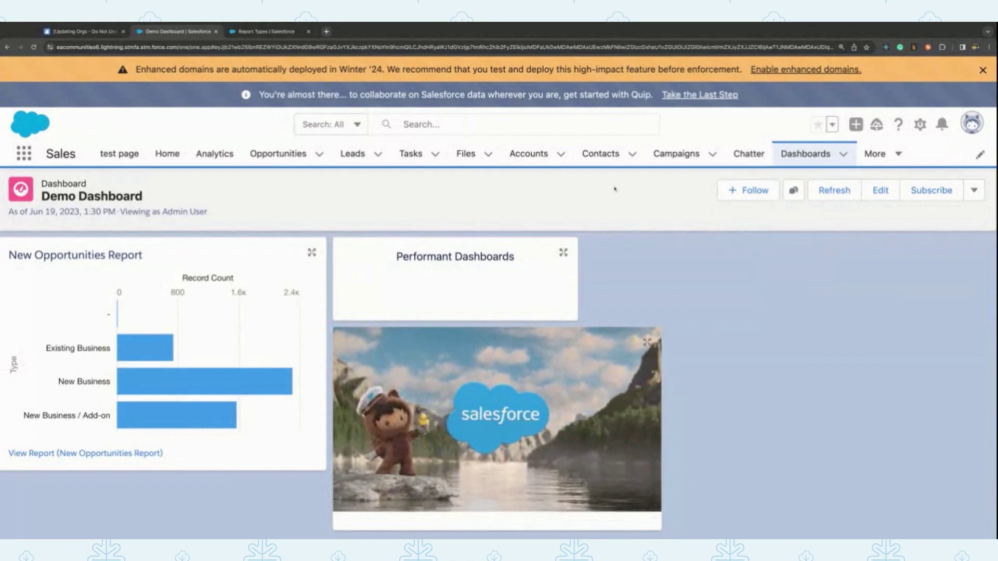
Step: Go to the recent reports list and open the New Opportunities Report
click(873, 156)
click(876, 391)
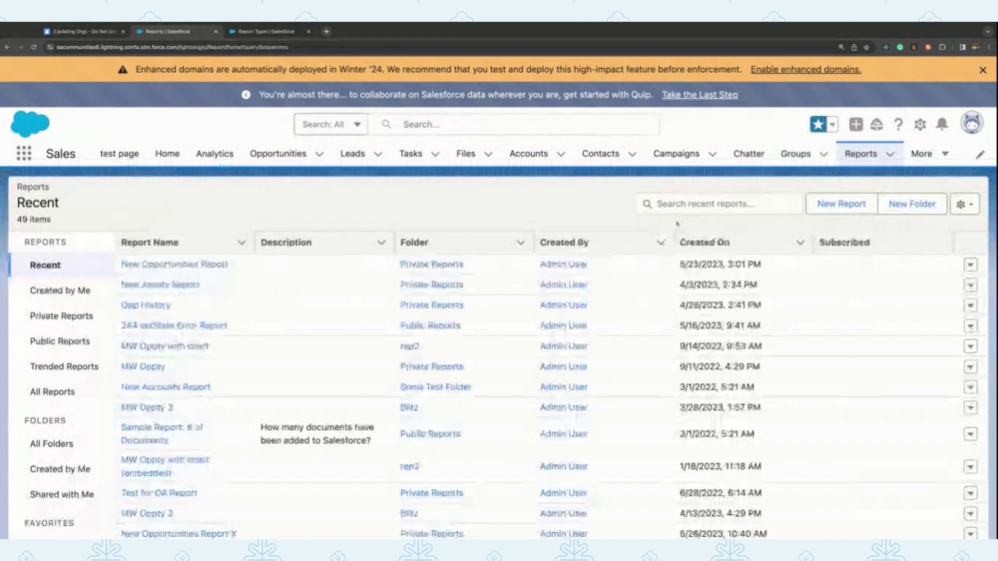
scroll(312, 364, down, 1)
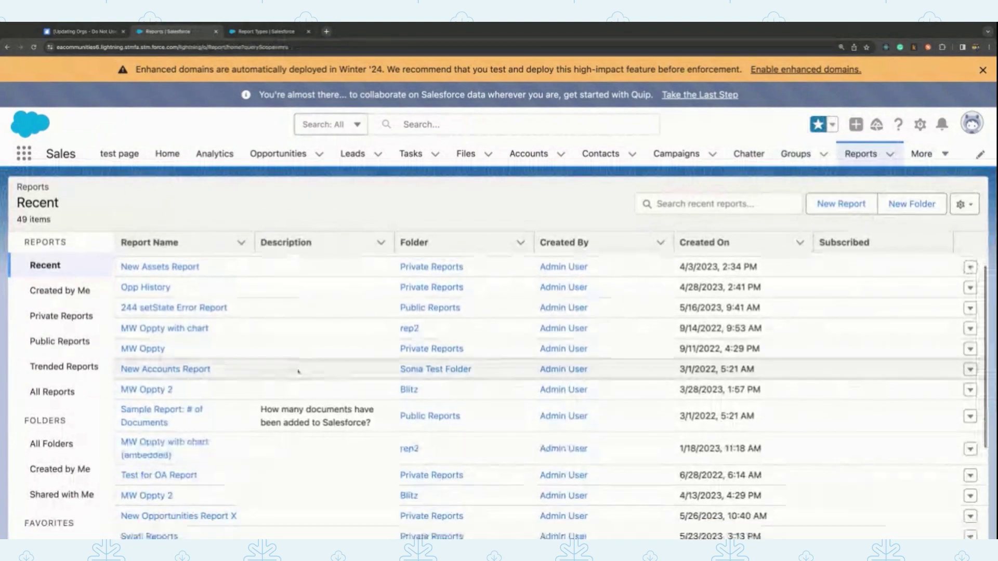
scroll(292, 364, up, 1)
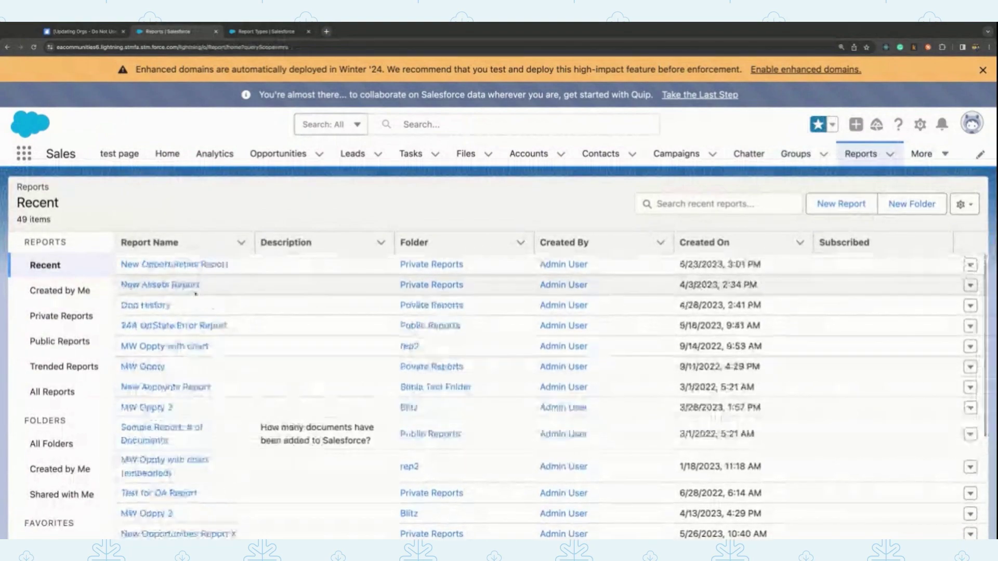
click(184, 266)
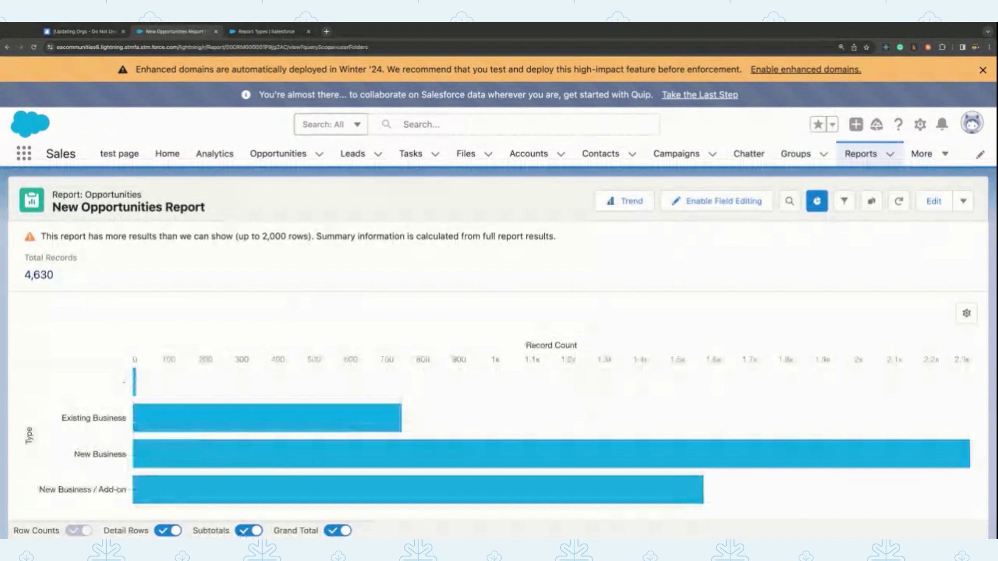
Step: Subscribe to the report weekly on Mondays at 1:00 PM, run as Me, and save the subscription
click(963, 201)
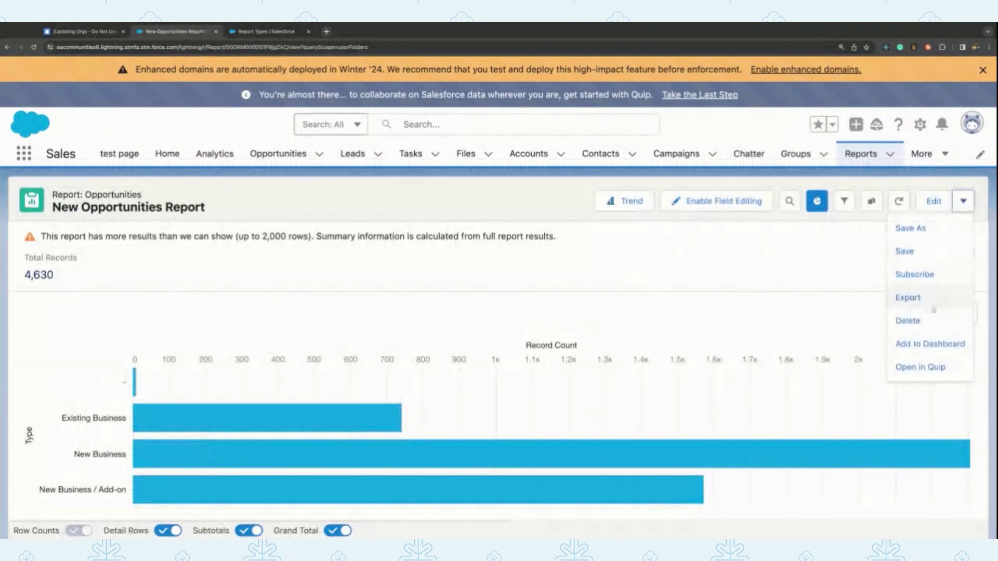
click(890, 213)
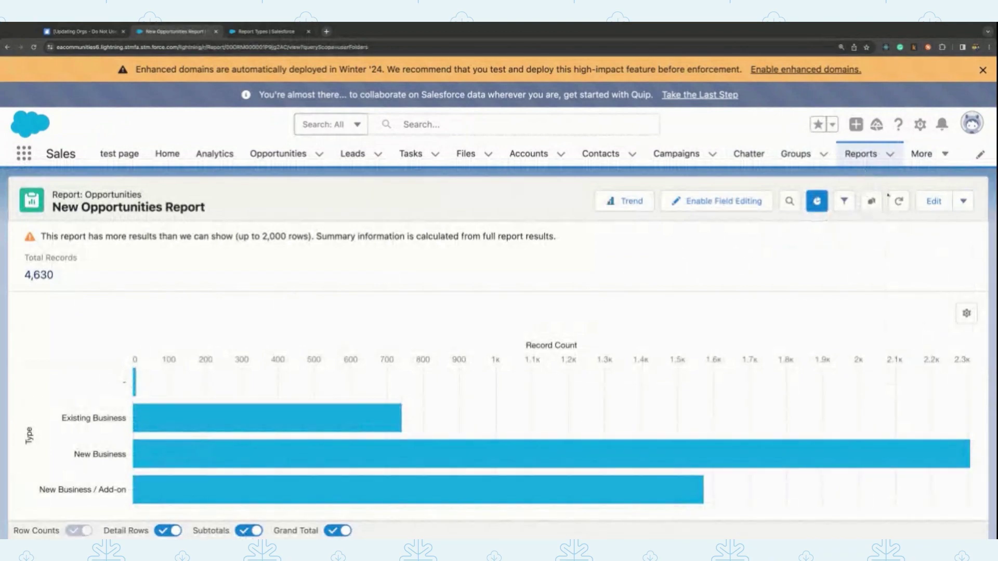
click(963, 201)
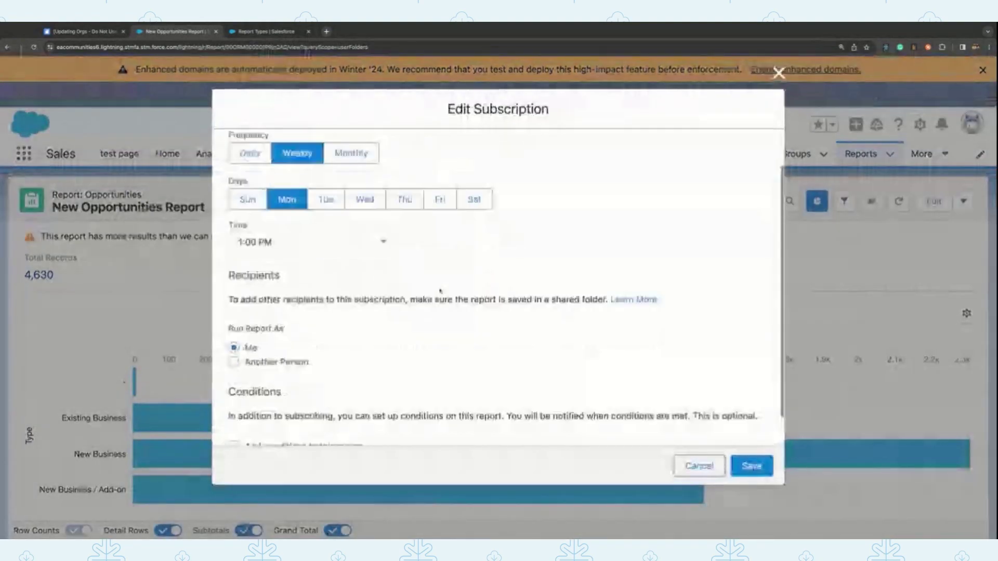
scroll(442, 291, down, 1)
scroll(442, 291, up, 2)
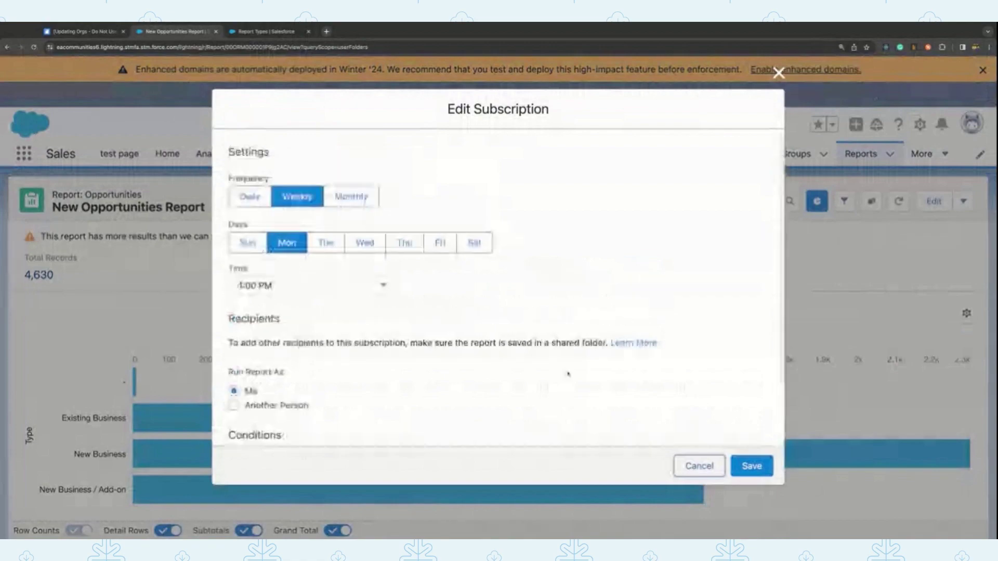
click(752, 465)
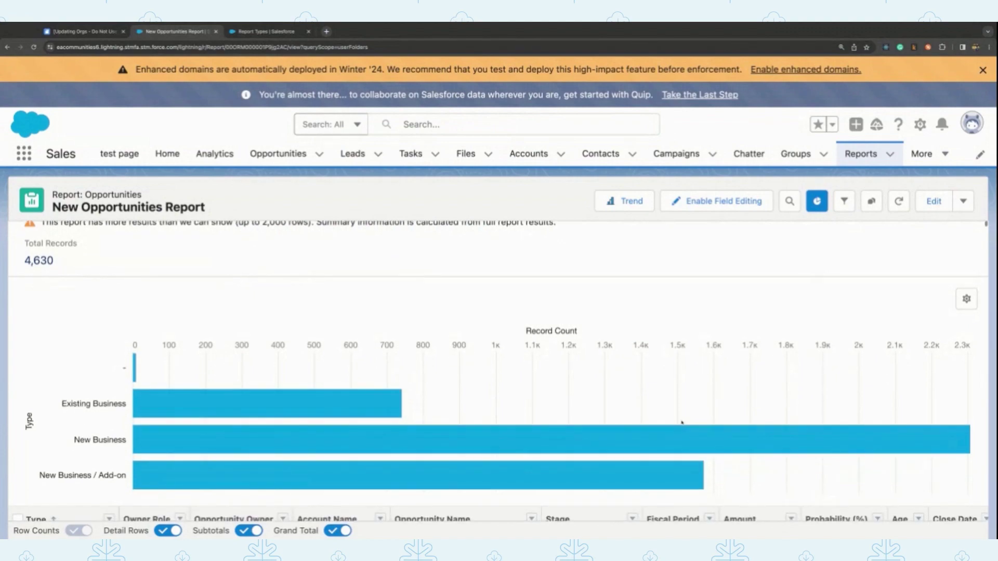
mouse_move(677, 437)
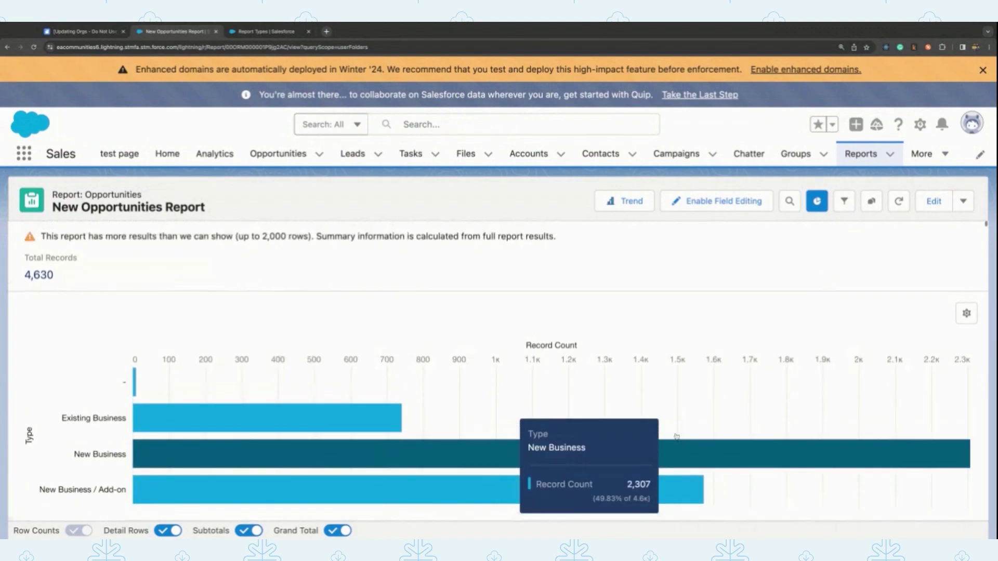
Step: Switch to the Report Types setup page and start a new custom report type with Analytic Notifications as the primary object
click(266, 31)
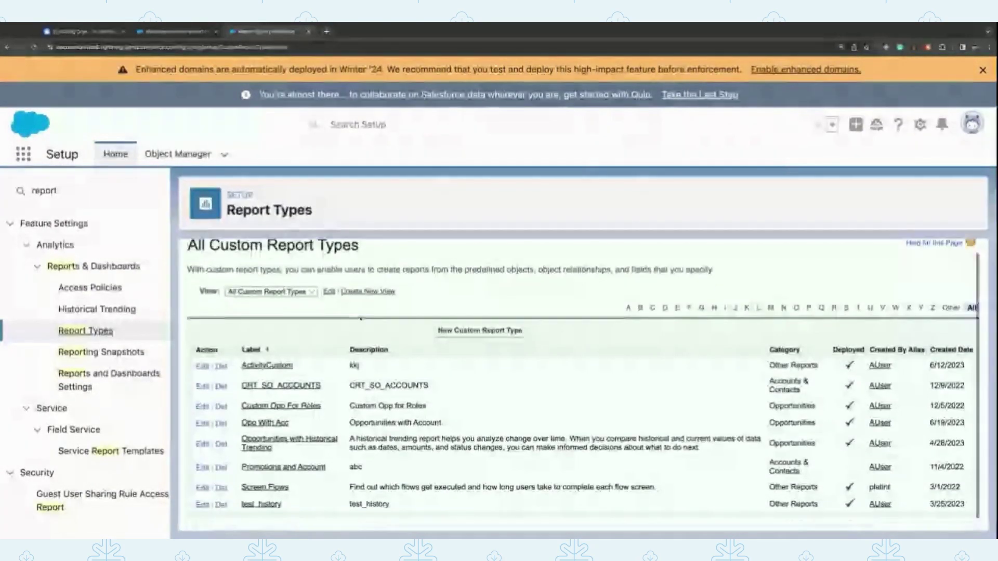
scroll(361, 319, down, 1)
click(461, 319)
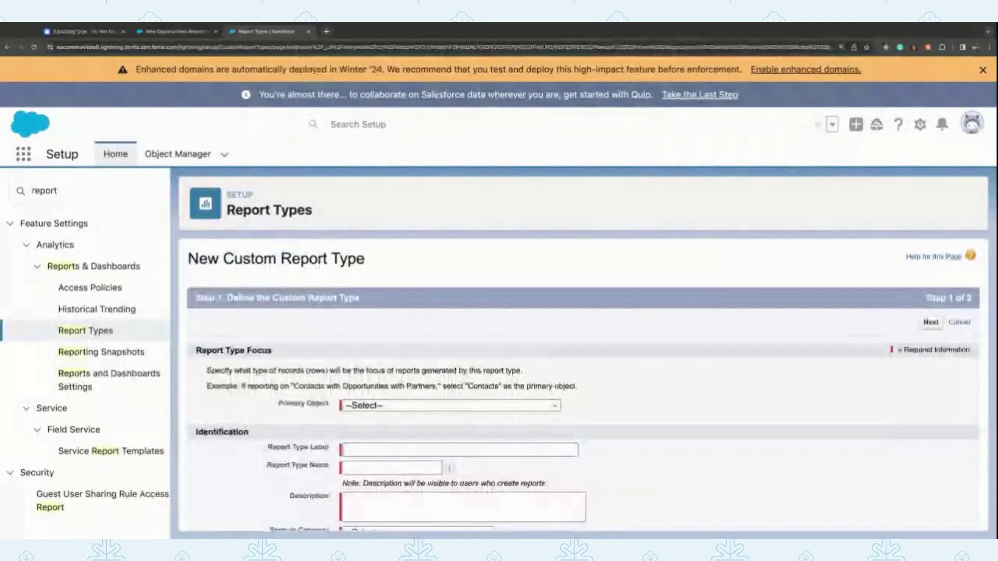
key(Down)
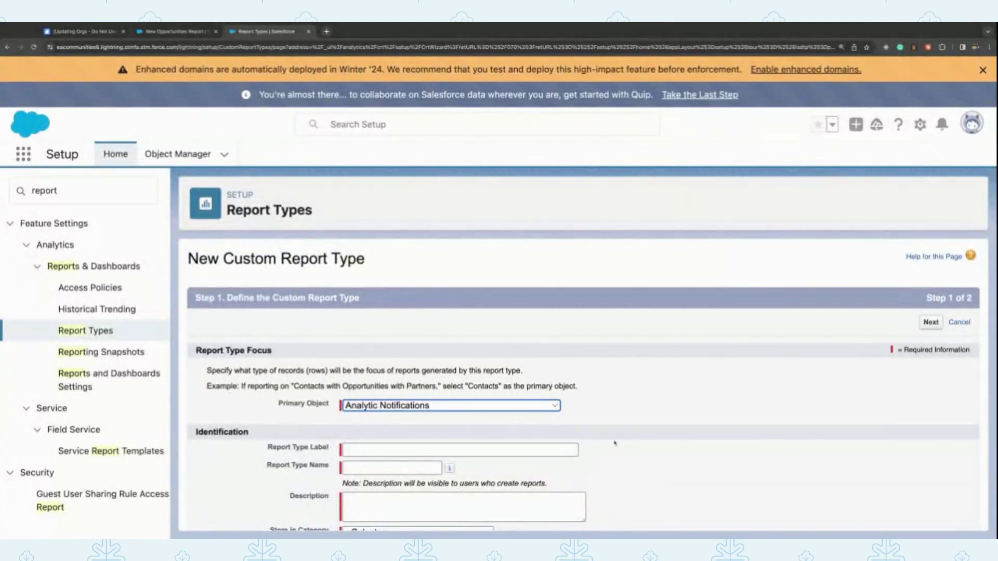
Step: Label the custom report type Report With Subscription and enter the same text as its description
scroll(598, 423, down, 1)
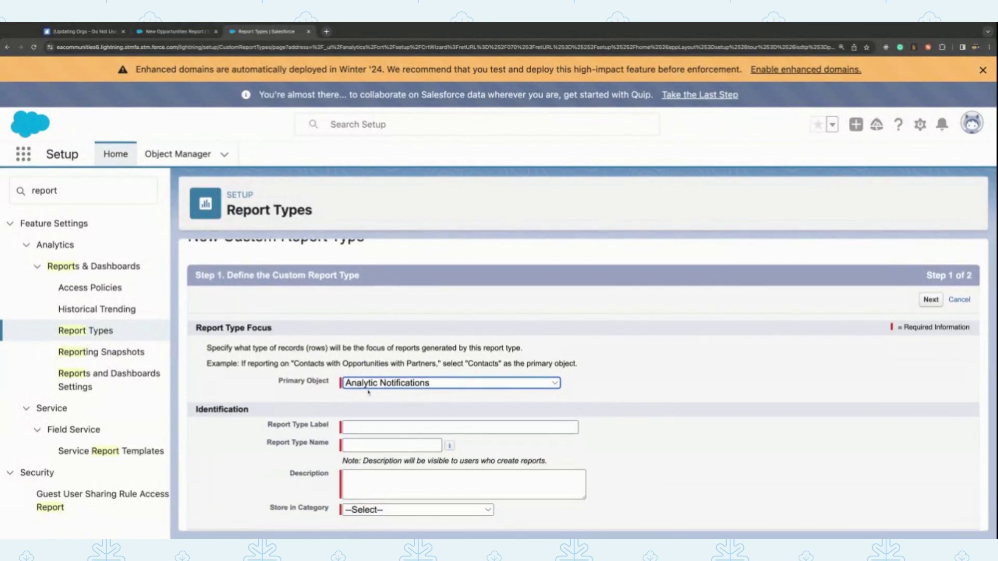
click(452, 428)
text(Report W)
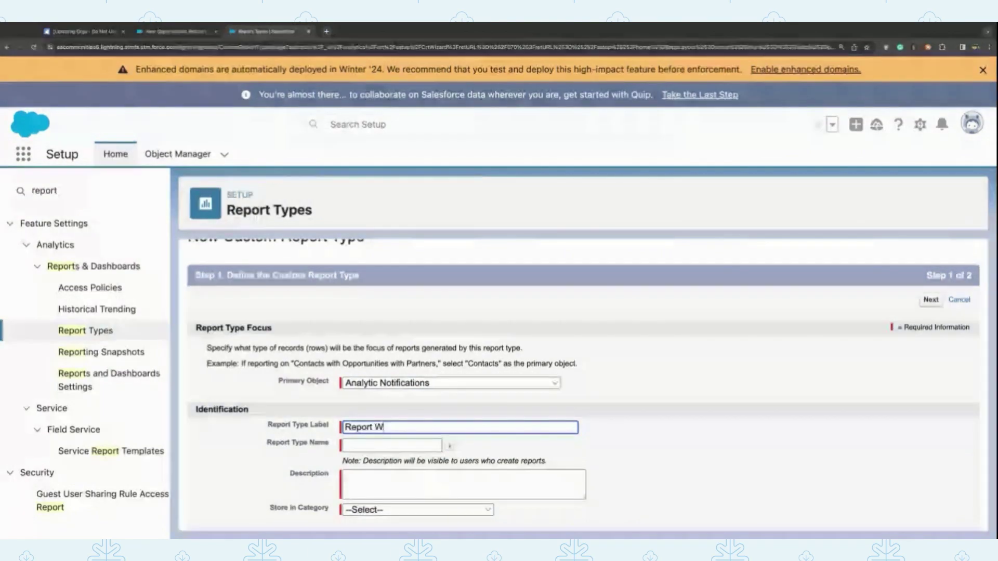
text(ith Sub)
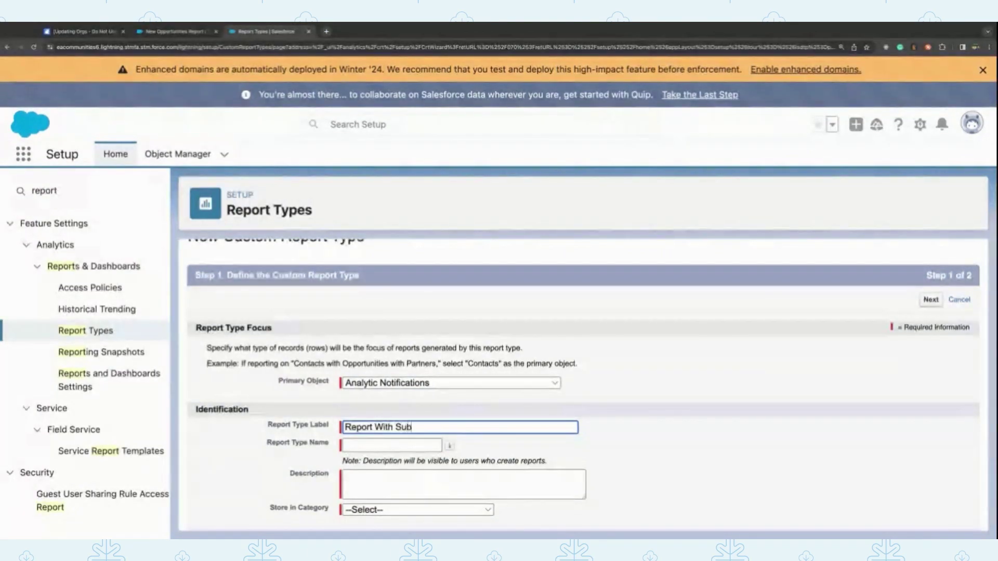
text(scription)
click(568, 485)
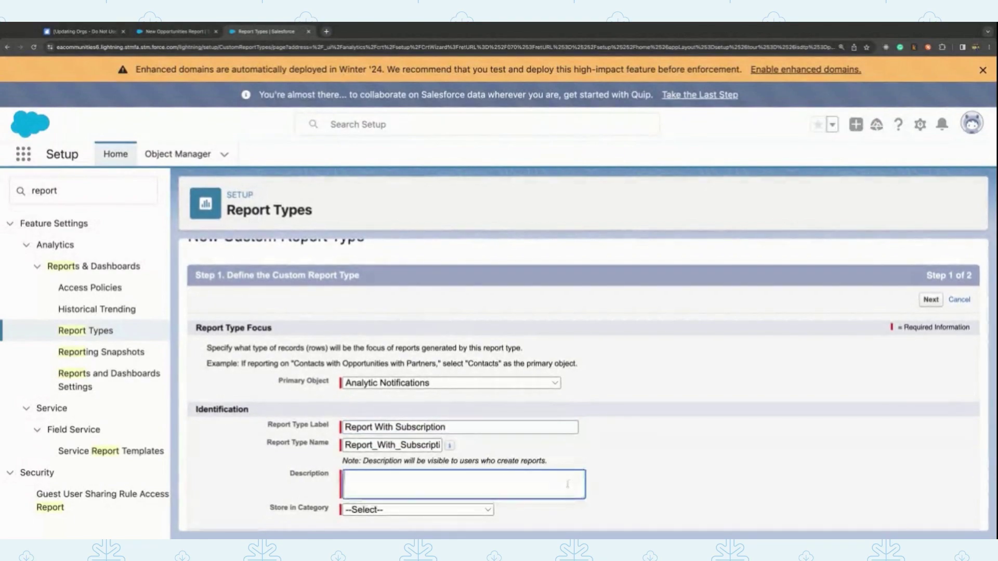
text(Report With Subscription)
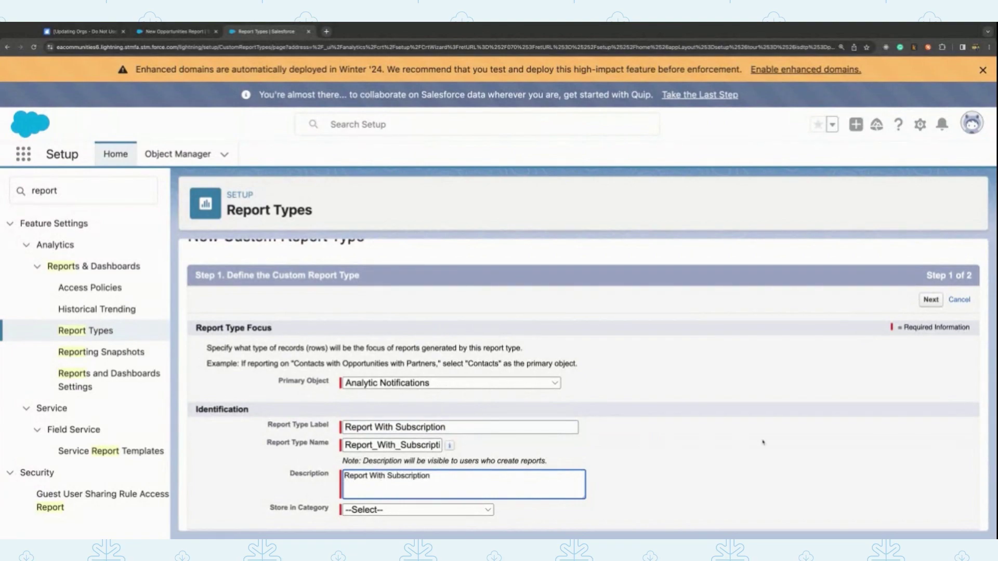
click(763, 443)
Step: Store the report type in the Other Reports category, set its status to Deployed, and continue to the record set definition
scroll(605, 504, down, 1)
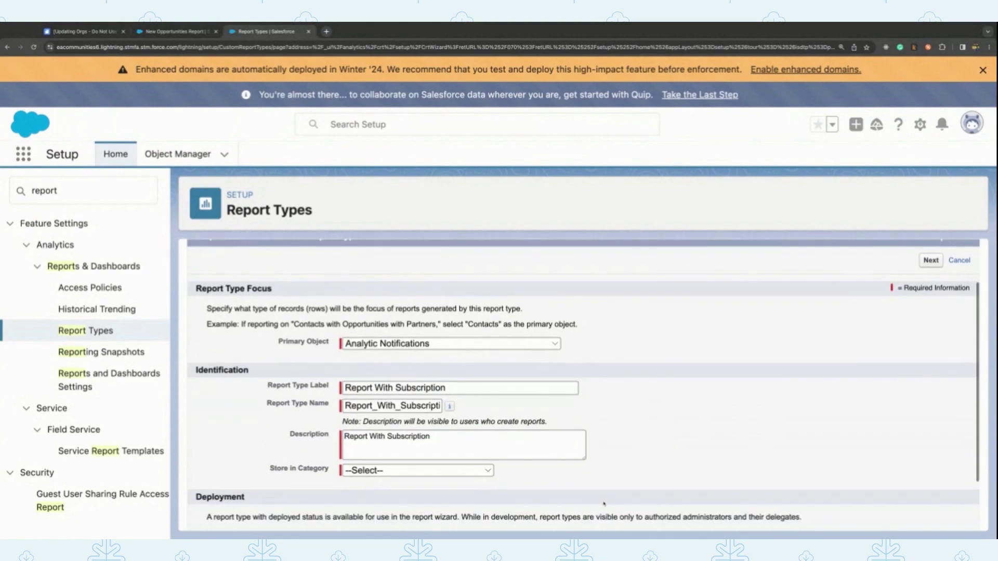
scroll(604, 504, down, 2)
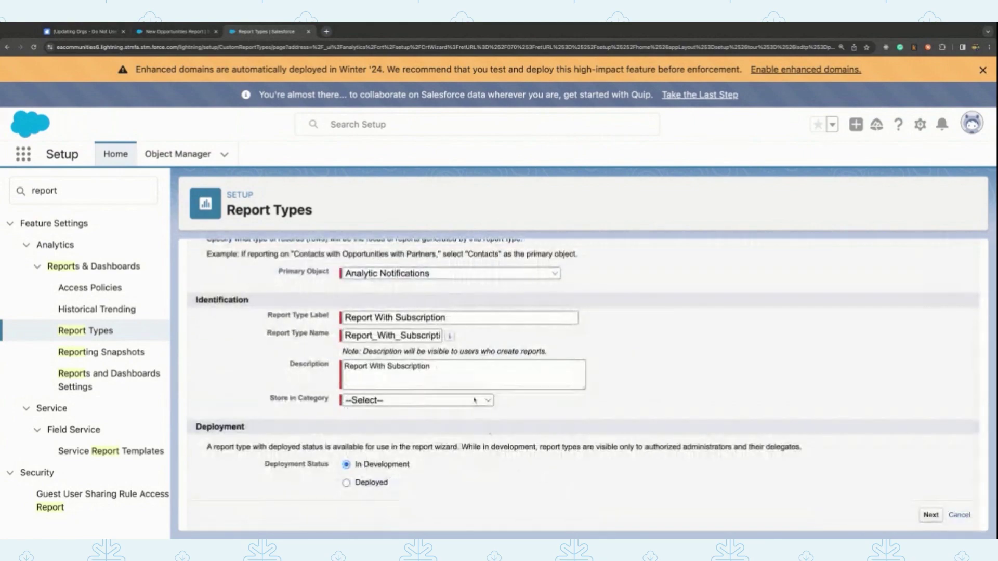
click(415, 400)
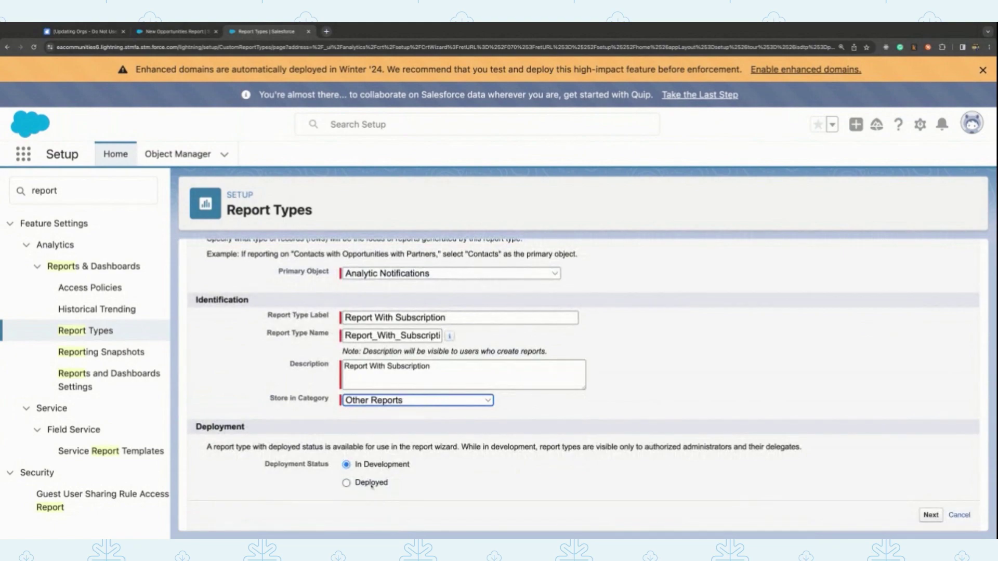
click(346, 483)
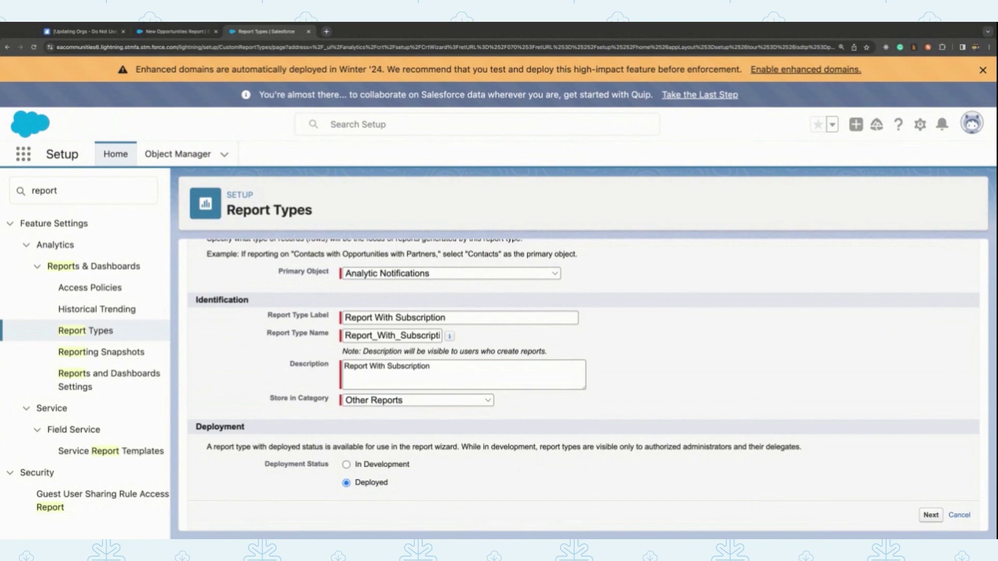
click(931, 515)
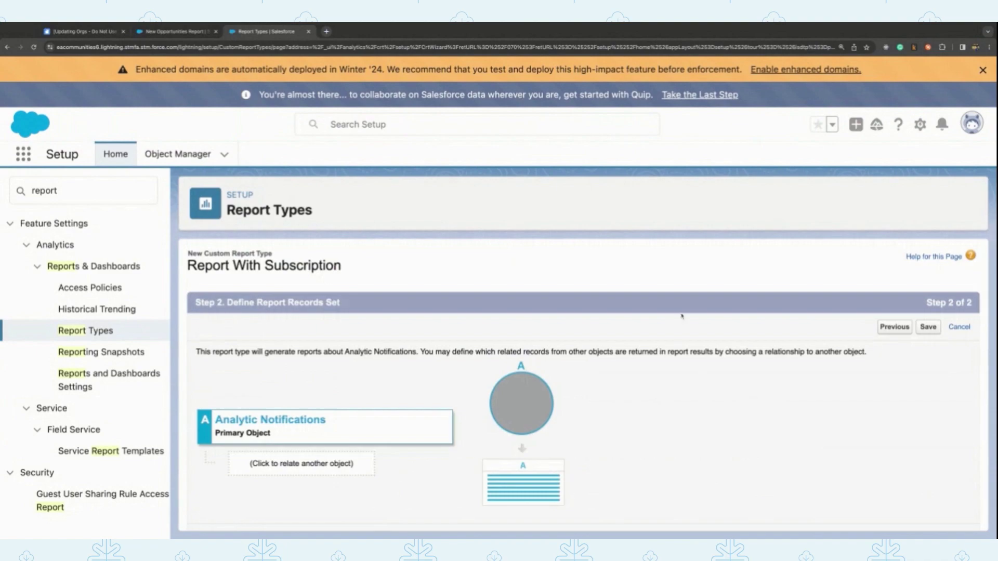
Step: Relate Analytic Notification Thresholds to Analytic Notifications as the B object and save the report type
scroll(318, 457, down, 1)
click(305, 442)
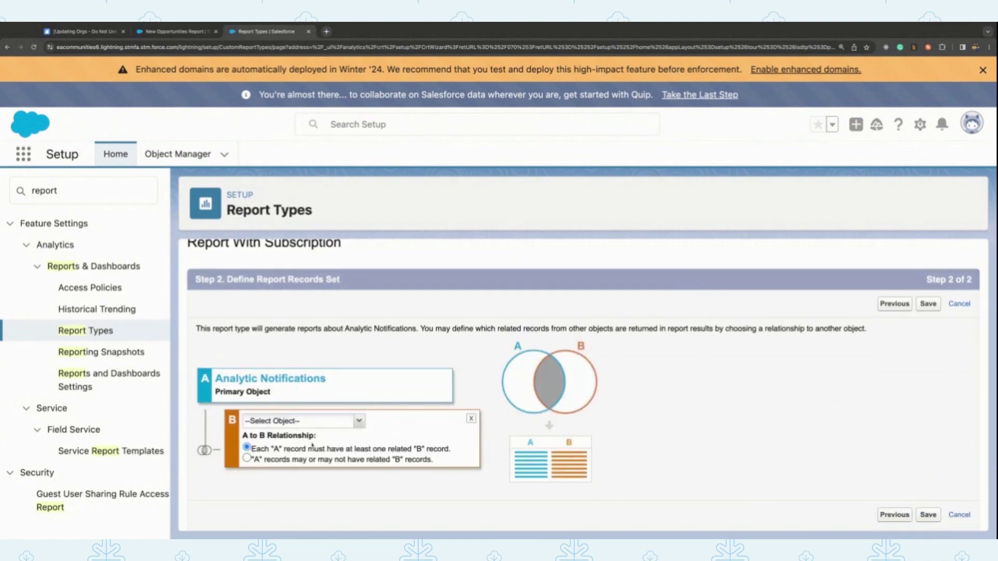
click(359, 421)
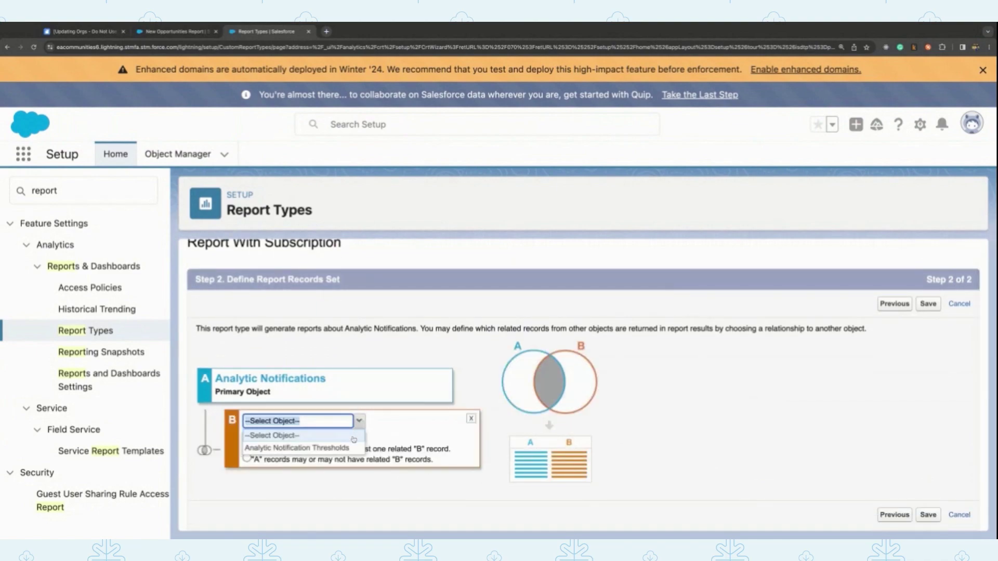
click(352, 448)
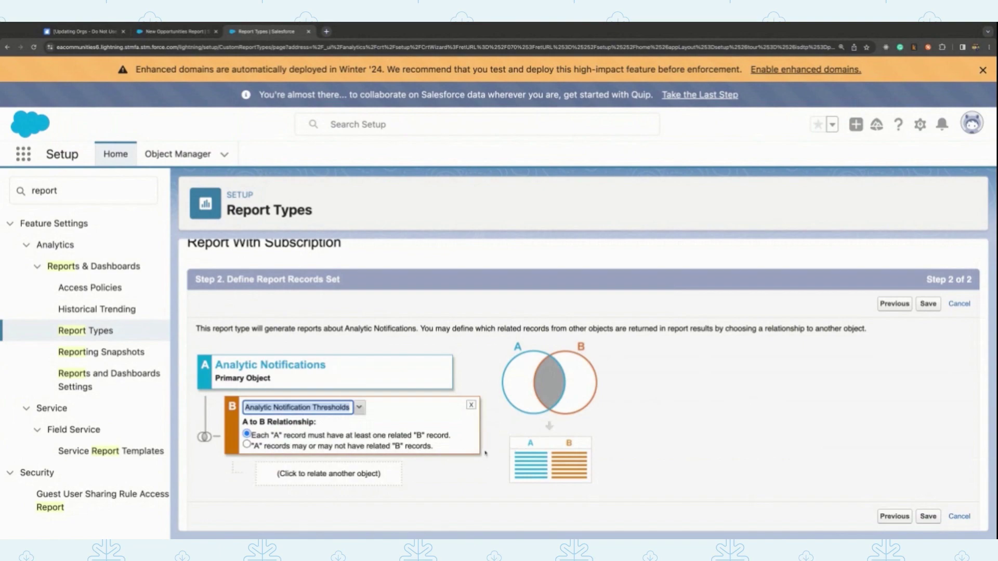
click(930, 517)
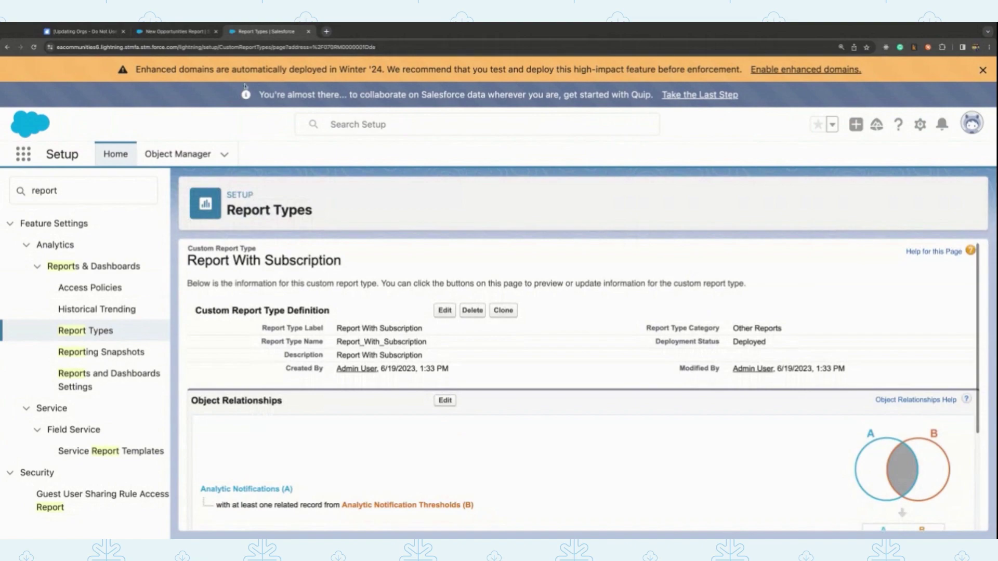
Step: Return to the Sales app's reports and start a new report from the Report With Subscription type in Other Reports
click(182, 31)
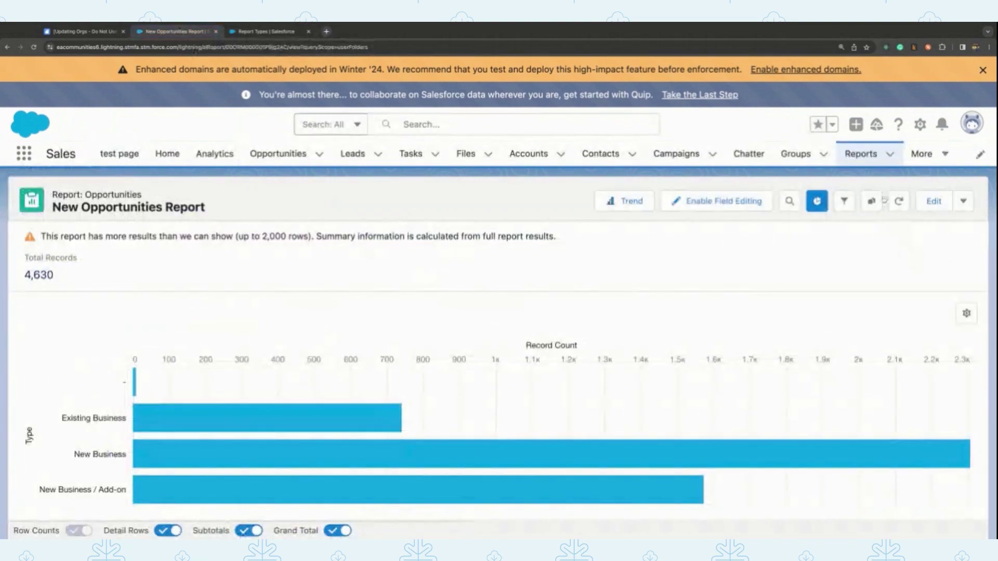
click(861, 154)
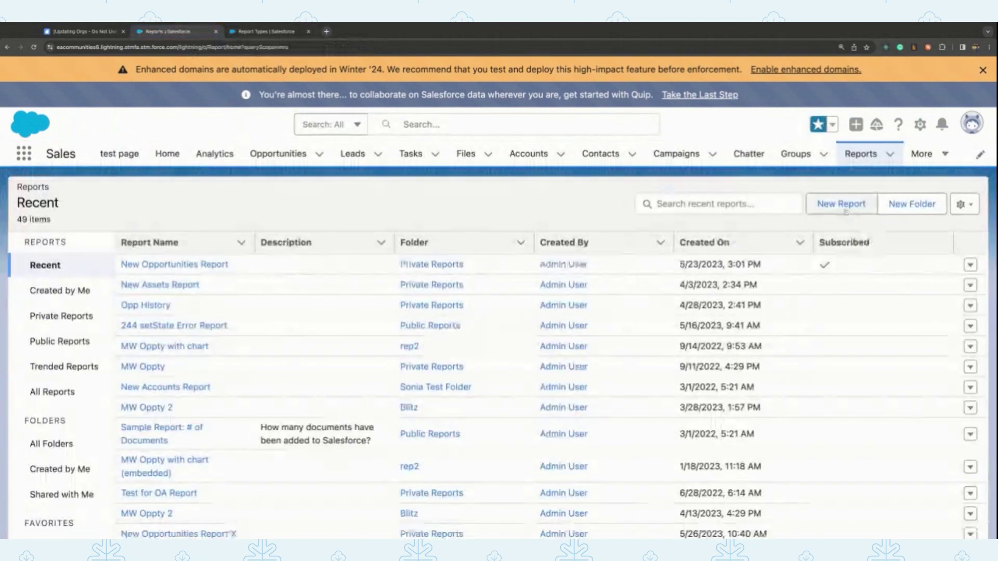
click(843, 205)
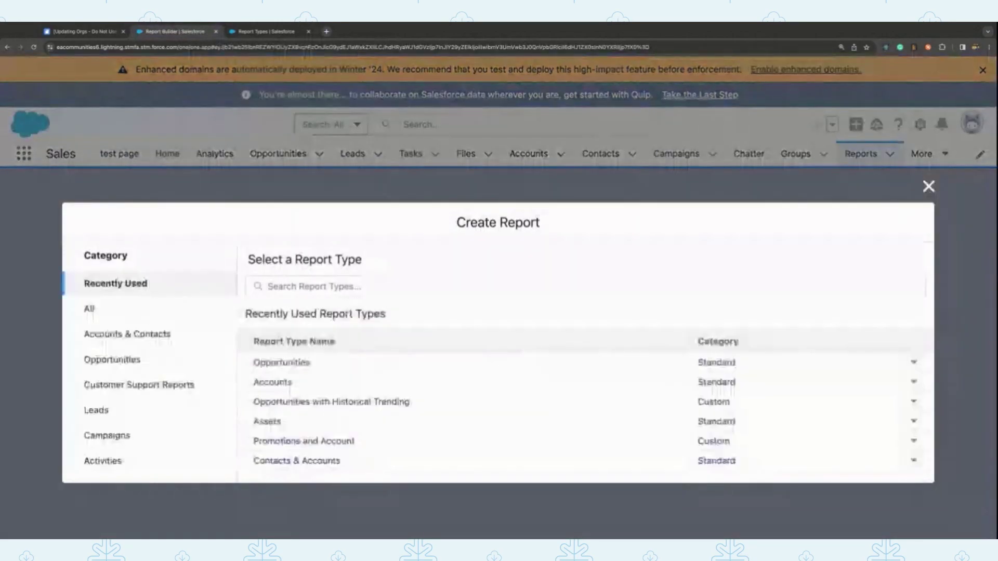
scroll(136, 416, down, 4)
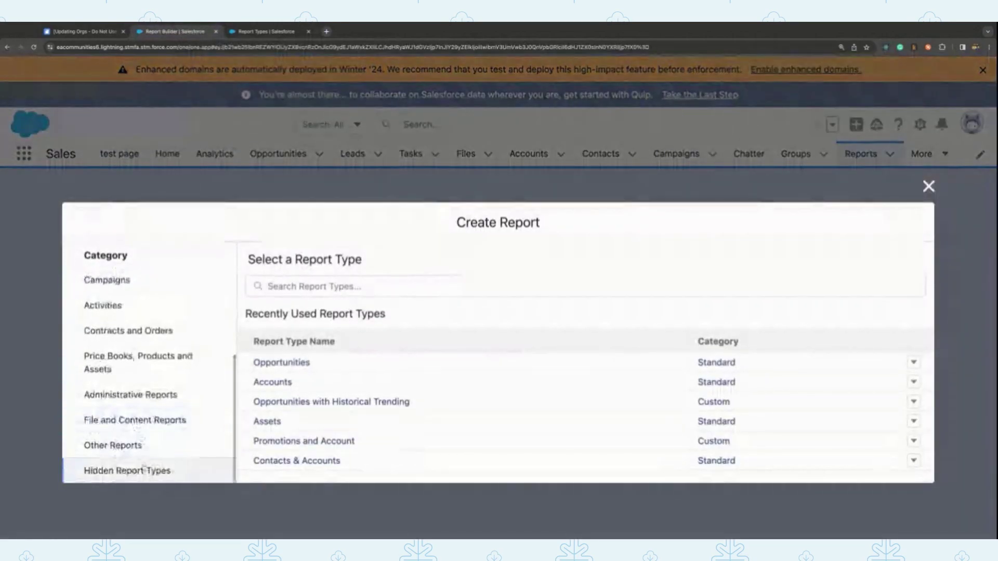
click(114, 446)
click(279, 357)
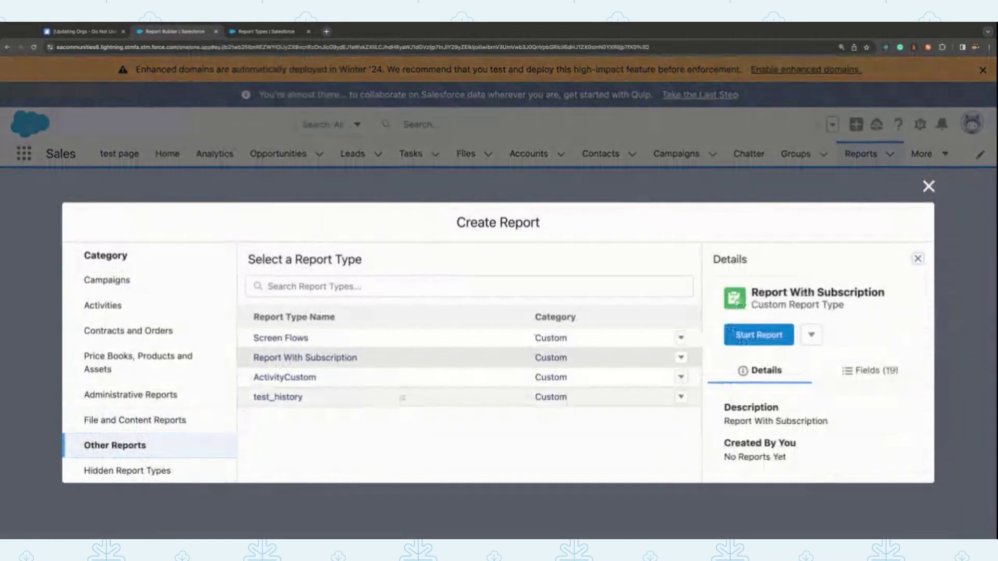
click(756, 338)
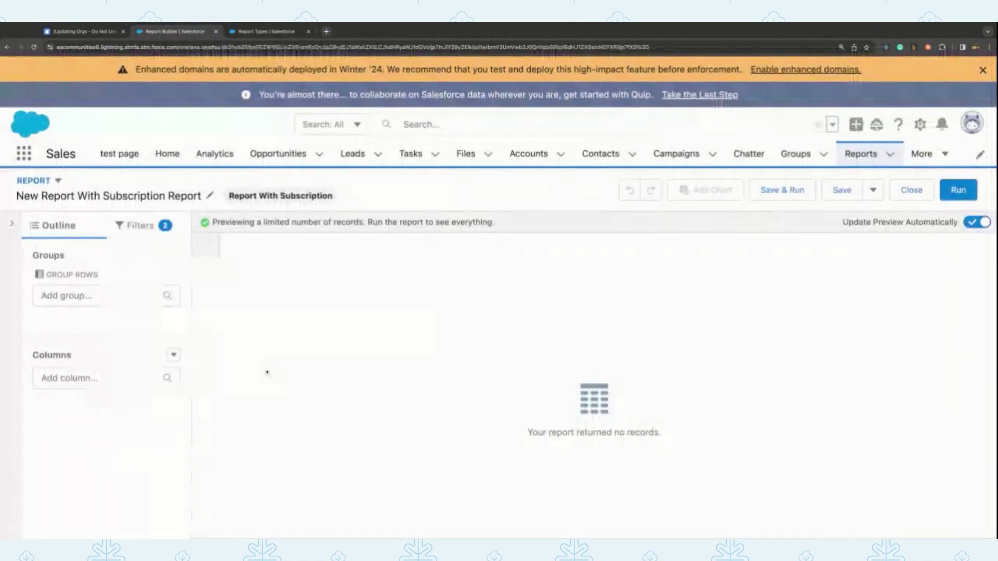
Step: Add the Report: Report Name and Source columns to the new report
click(98, 378)
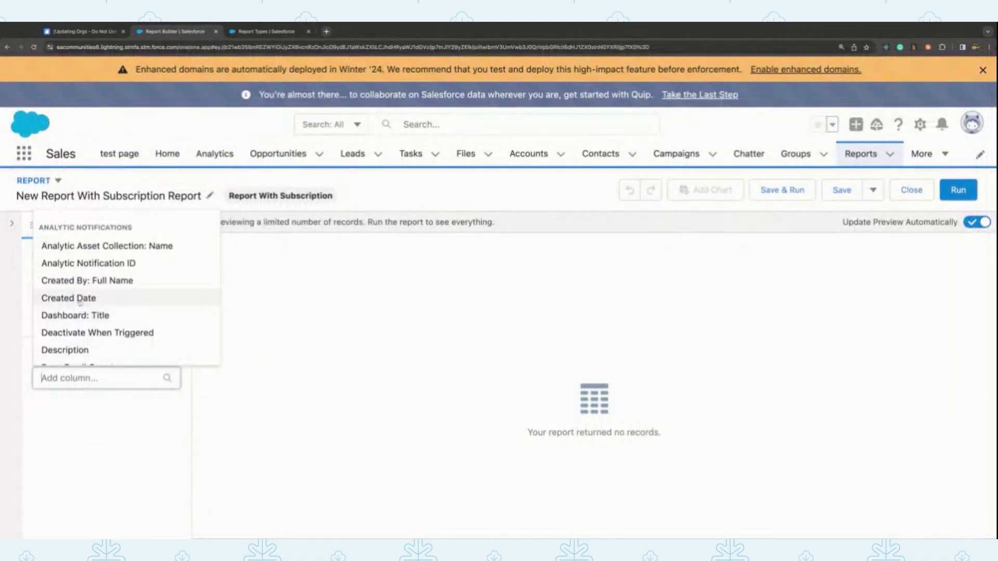
scroll(96, 312, down, 5)
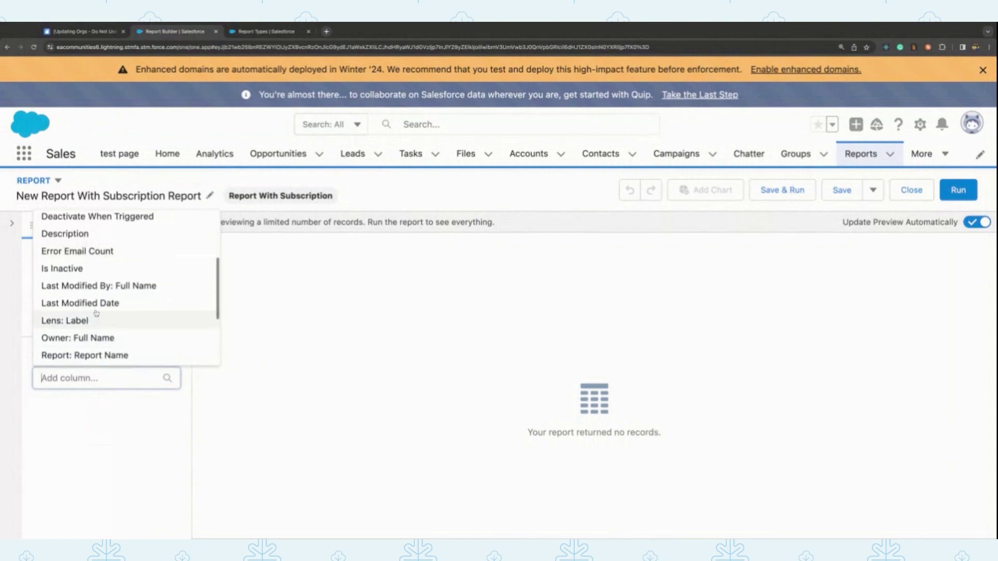
scroll(97, 313, up, 2)
scroll(98, 312, down, 3)
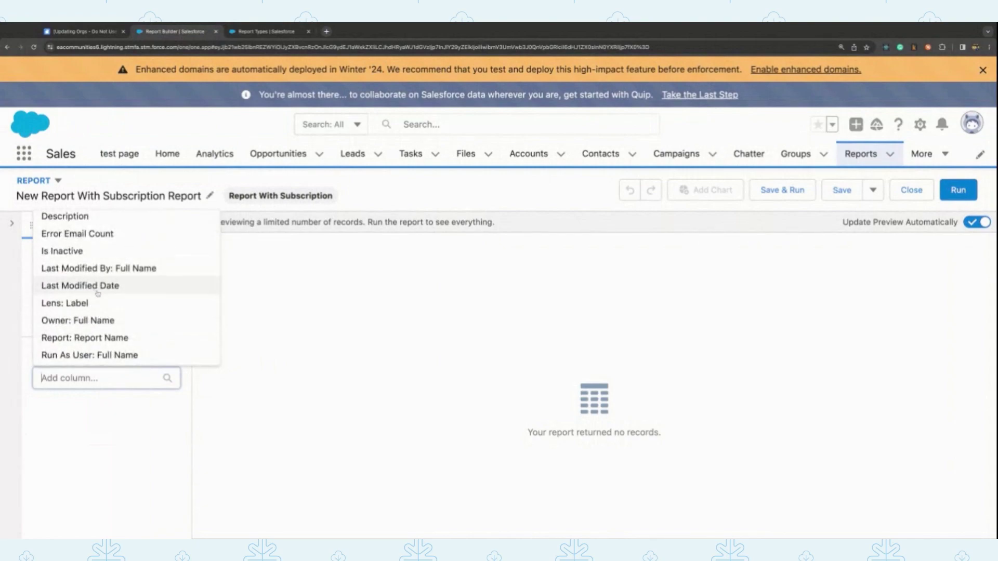
click(99, 338)
click(99, 374)
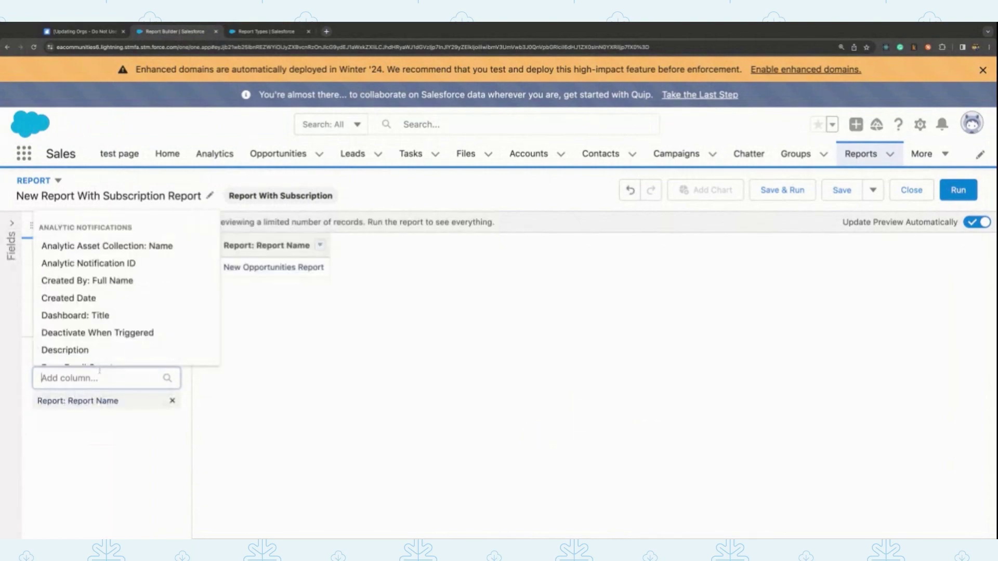
text(sour)
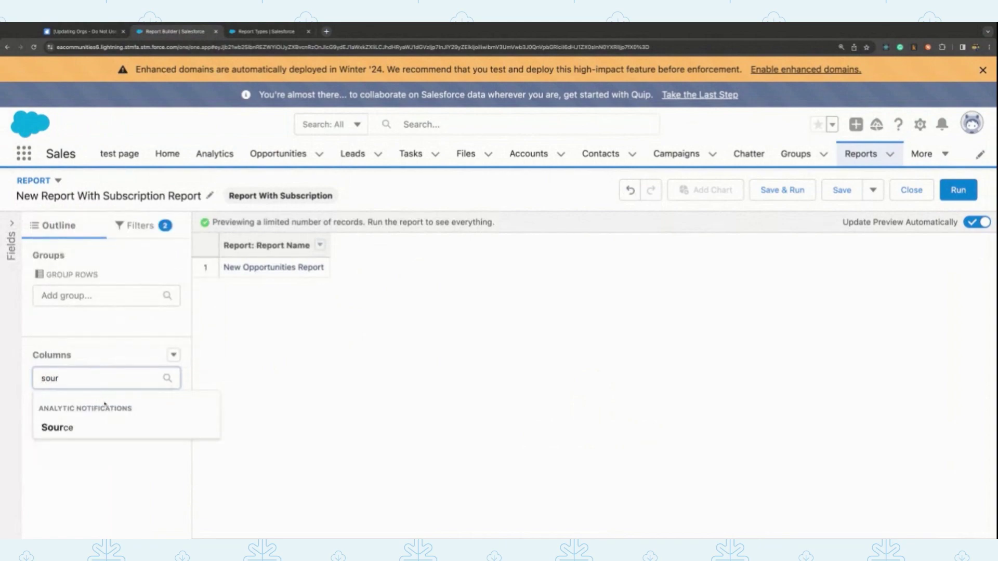
click(100, 427)
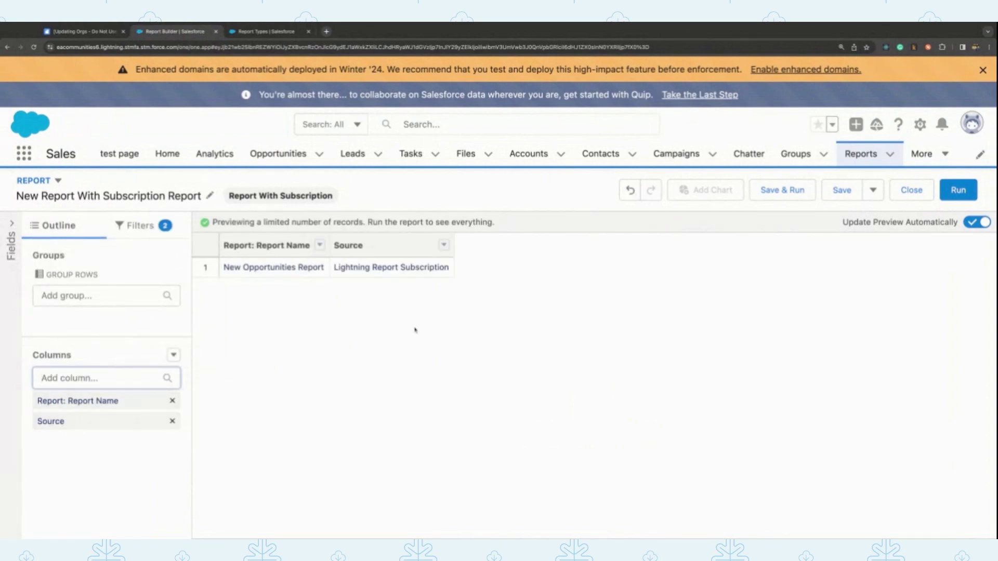
Step: Add the Created Date column and run the report
click(139, 386)
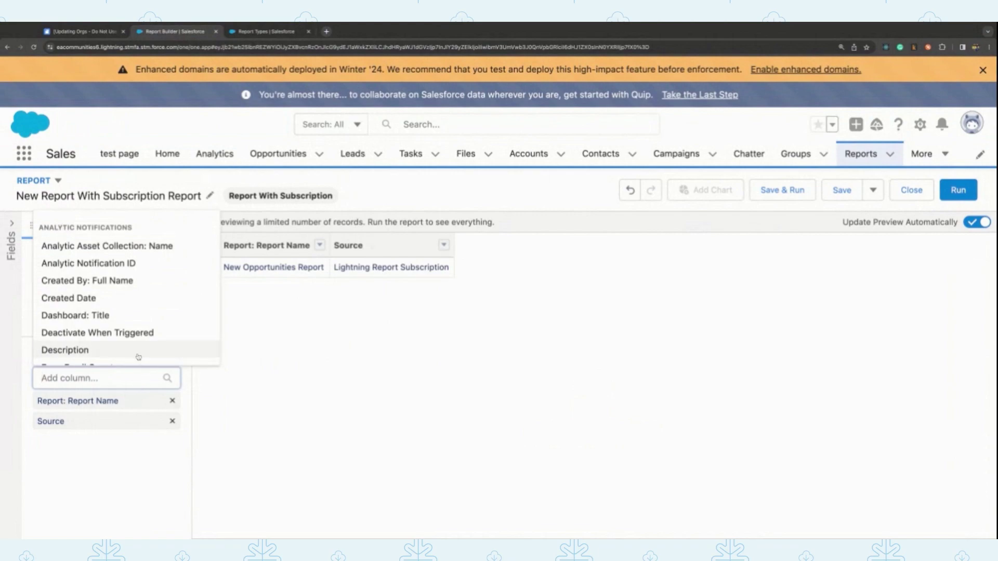
click(78, 297)
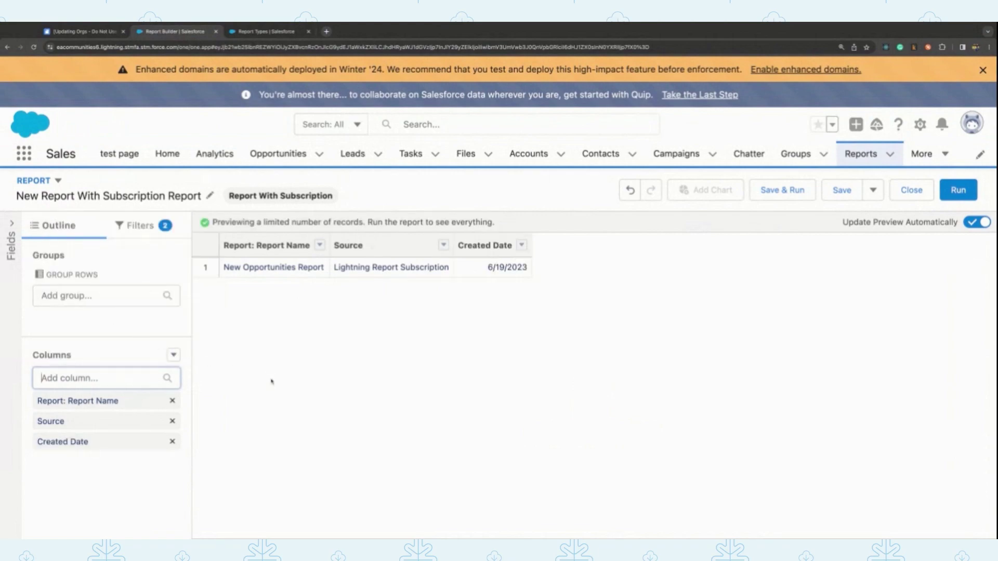
click(282, 367)
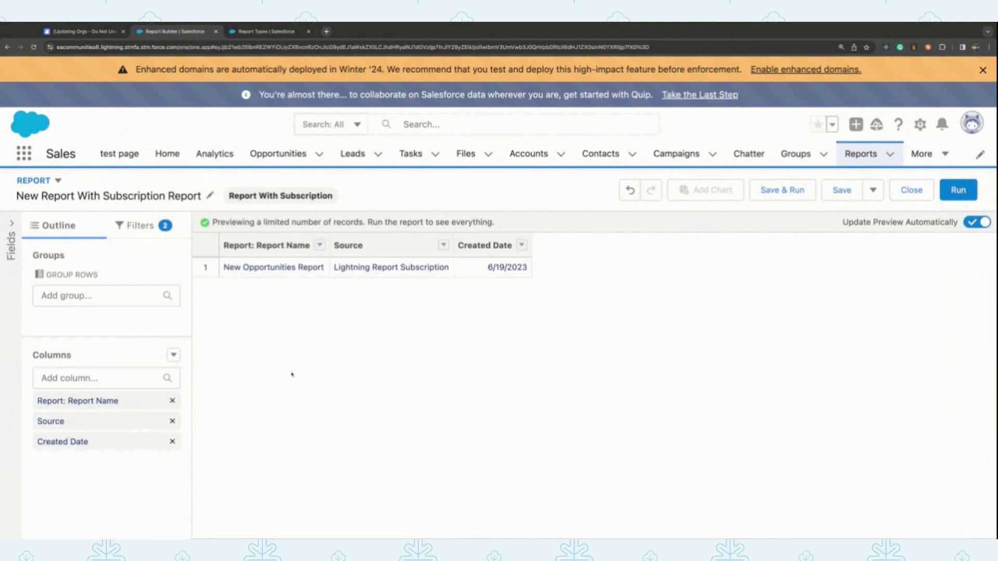
click(962, 191)
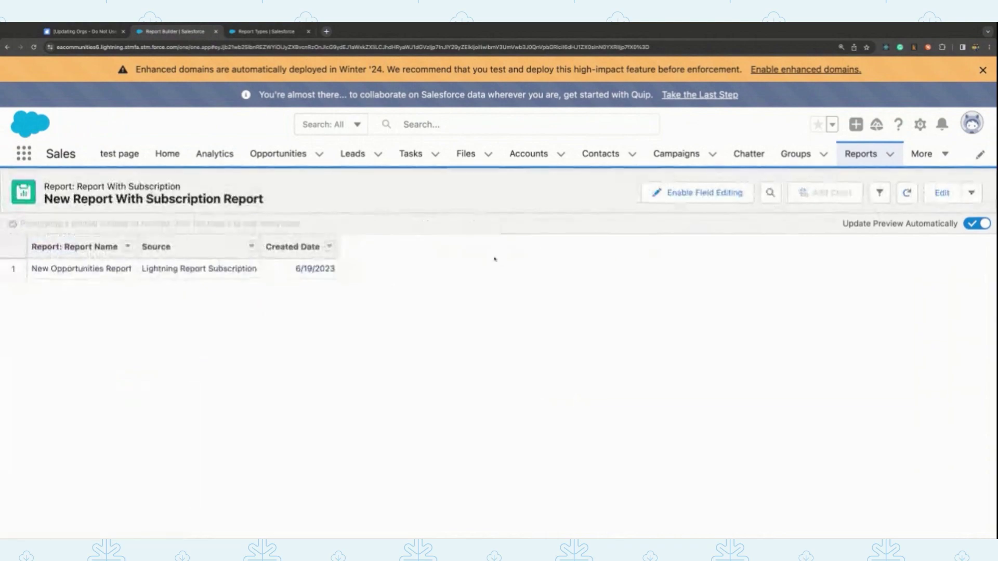